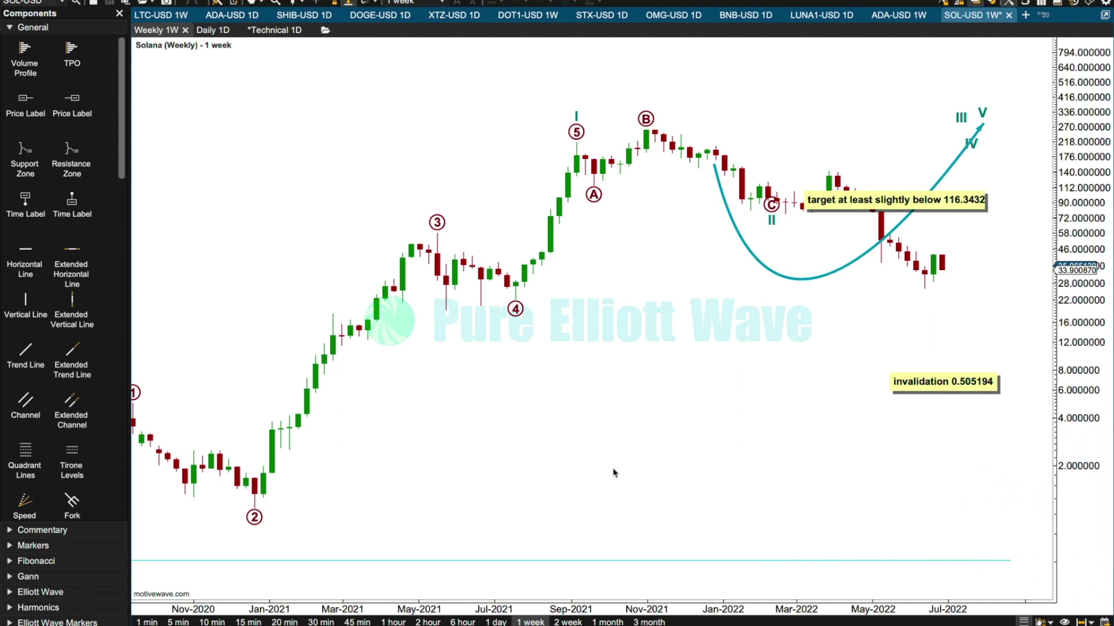
Move the projection arrow beyond the latest candles and place the end of wave II on the June 2022 low at 26.060320.
drag(434, 606, 458, 605)
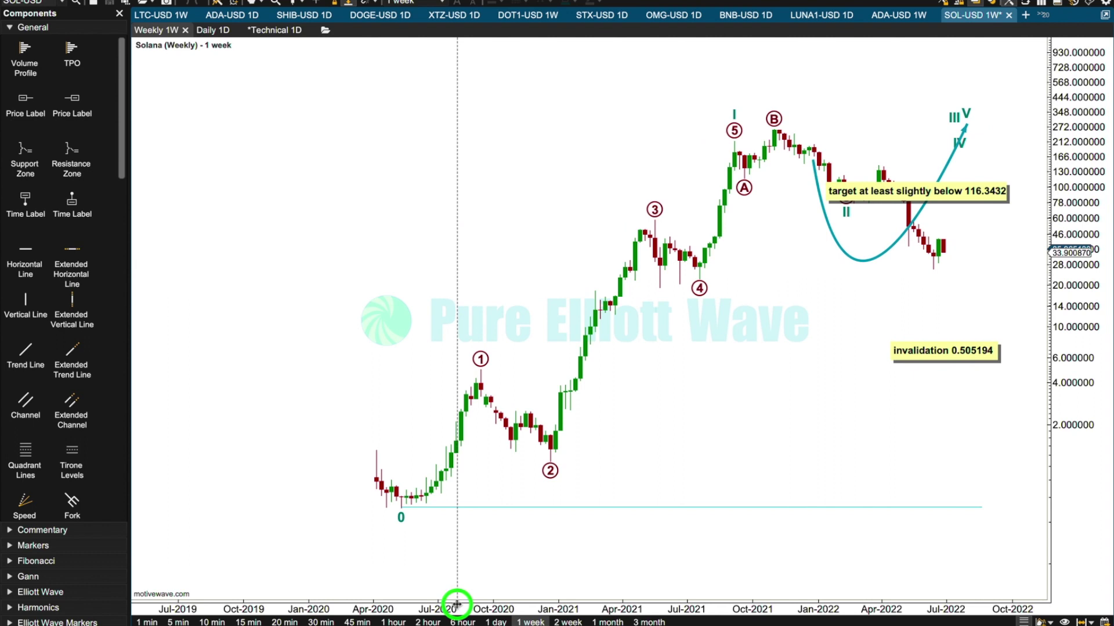
drag(468, 223, 257, 207)
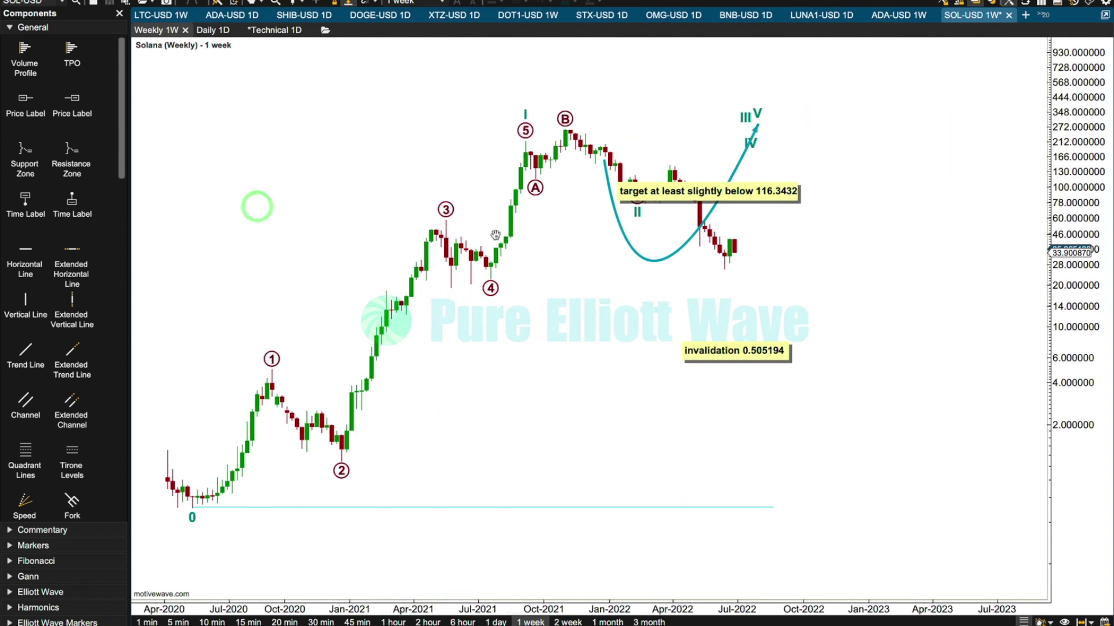
drag(635, 215, 827, 247)
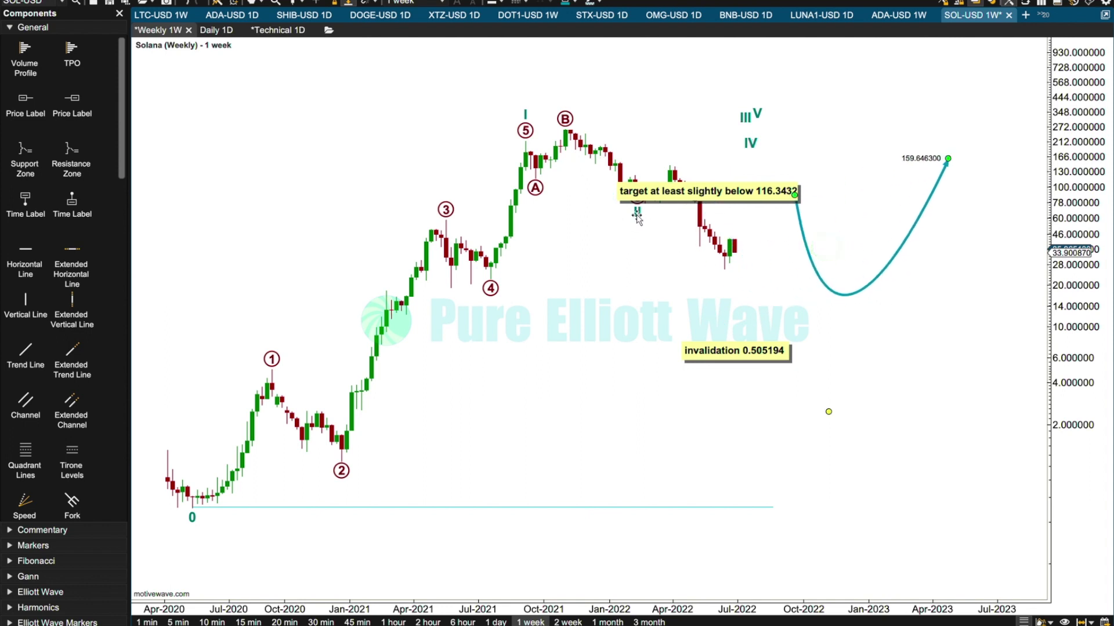
click(723, 270)
Reposition waves III, IV and V around April 2023, ending V at about 522, and shift the target note clear of the candles.
drag(748, 125, 939, 114)
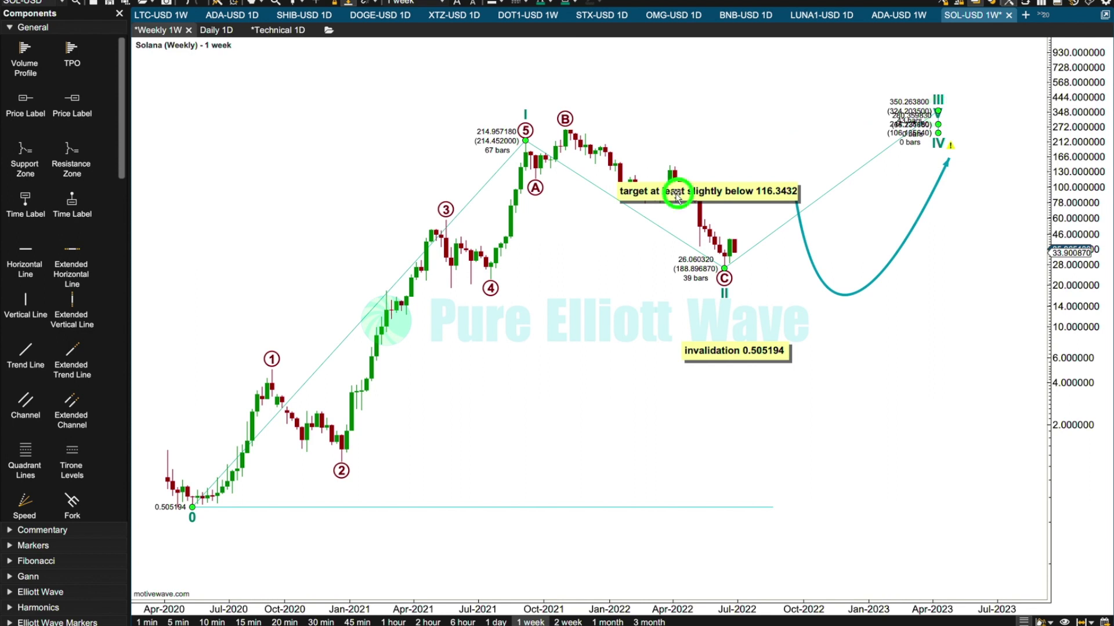
drag(677, 198, 796, 166)
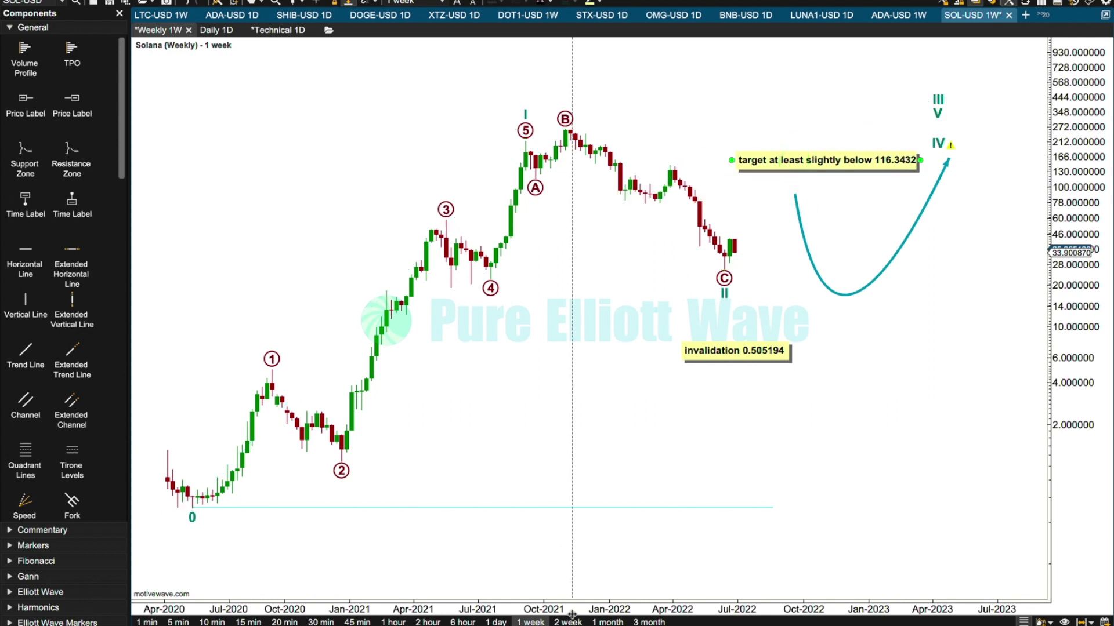
drag(572, 606, 543, 574)
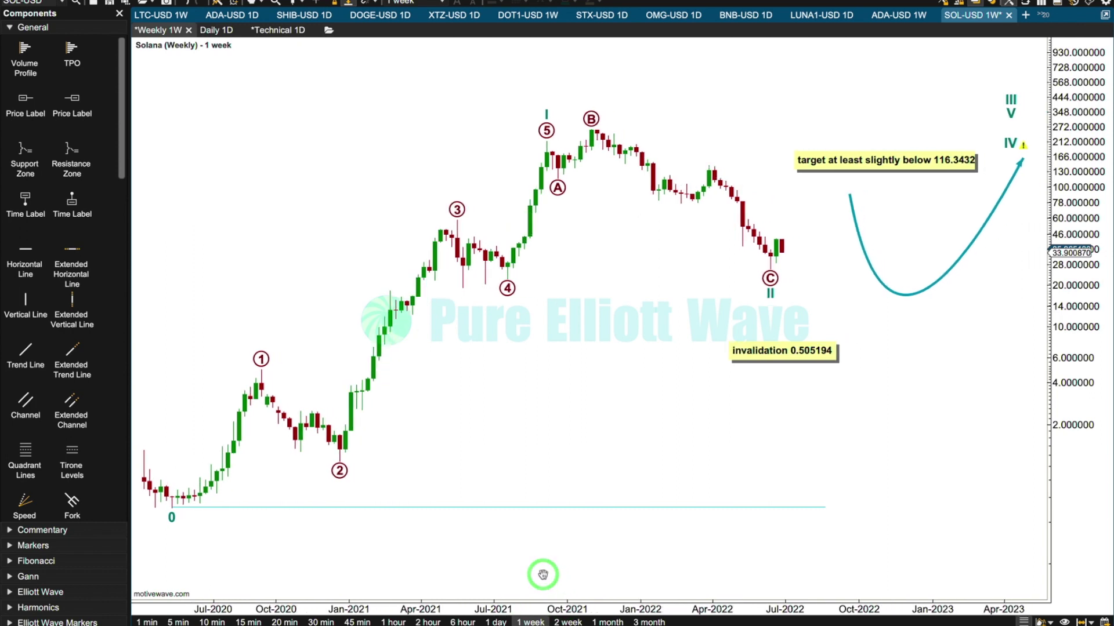
drag(1011, 147, 1033, 86)
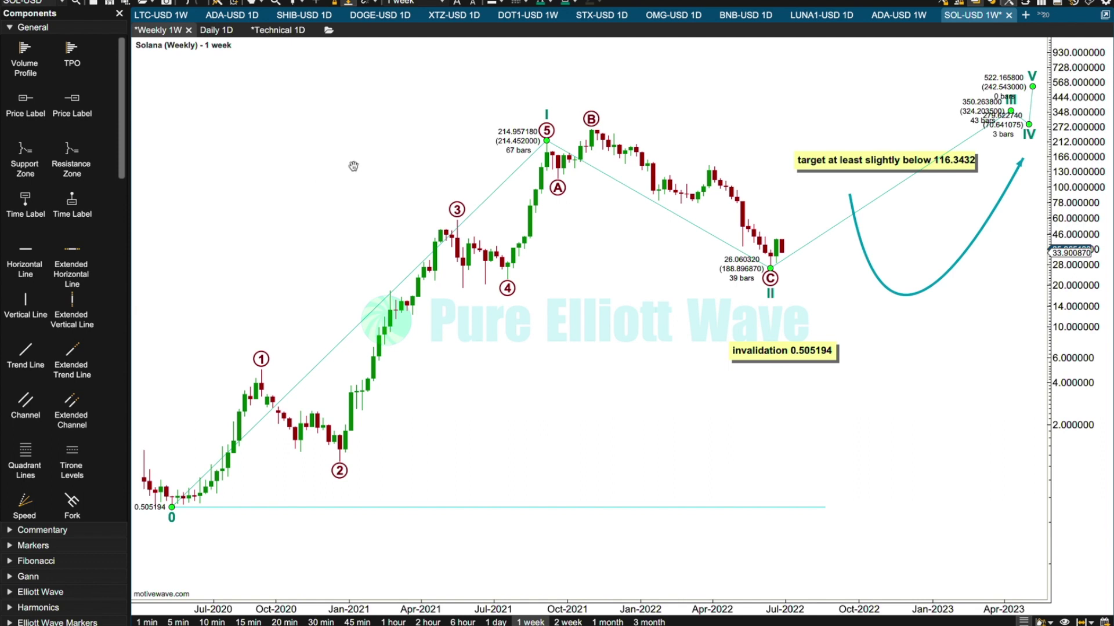
Try decomposing circled wave C of the A-B-C correction into a five-wave impulse and check its subwaves.
click(595, 120)
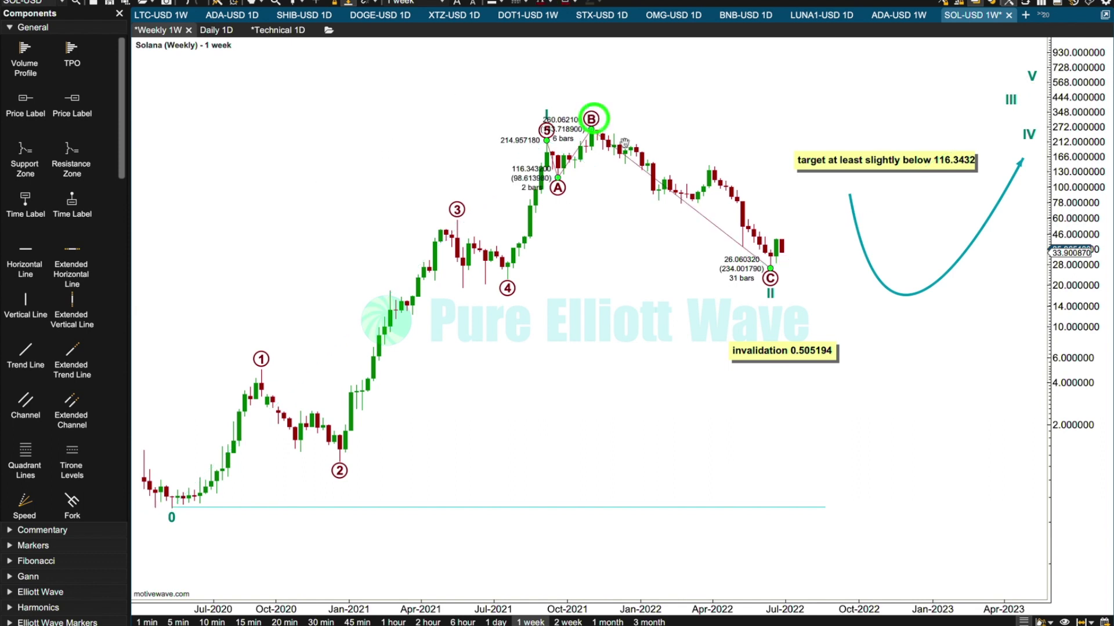
right_click(647, 171)
mouse_move(699, 223)
click(777, 247)
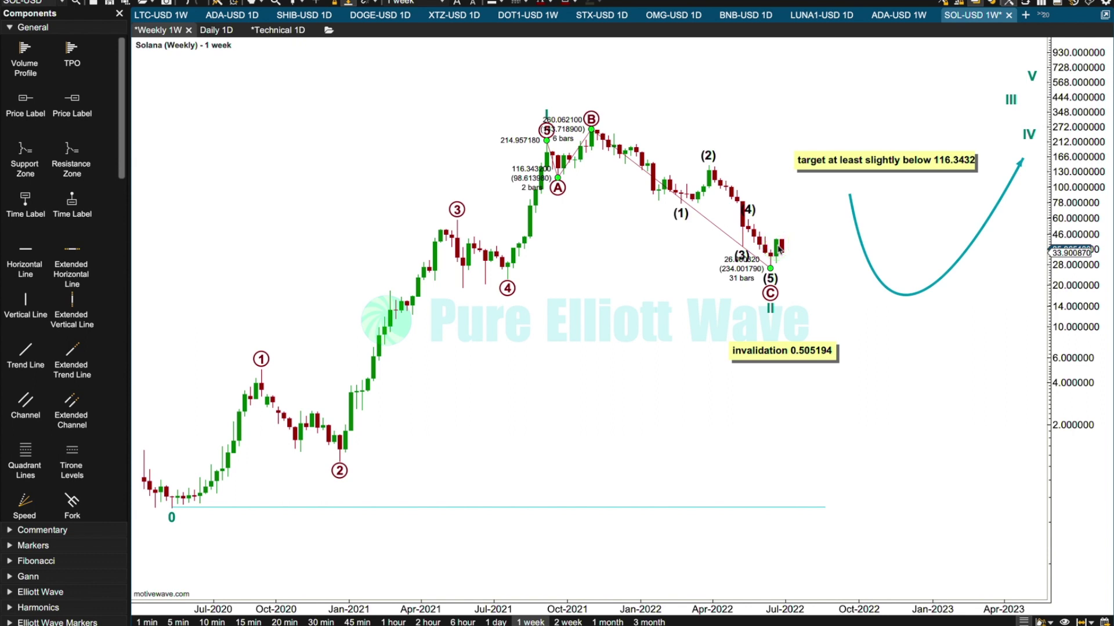
click(679, 213)
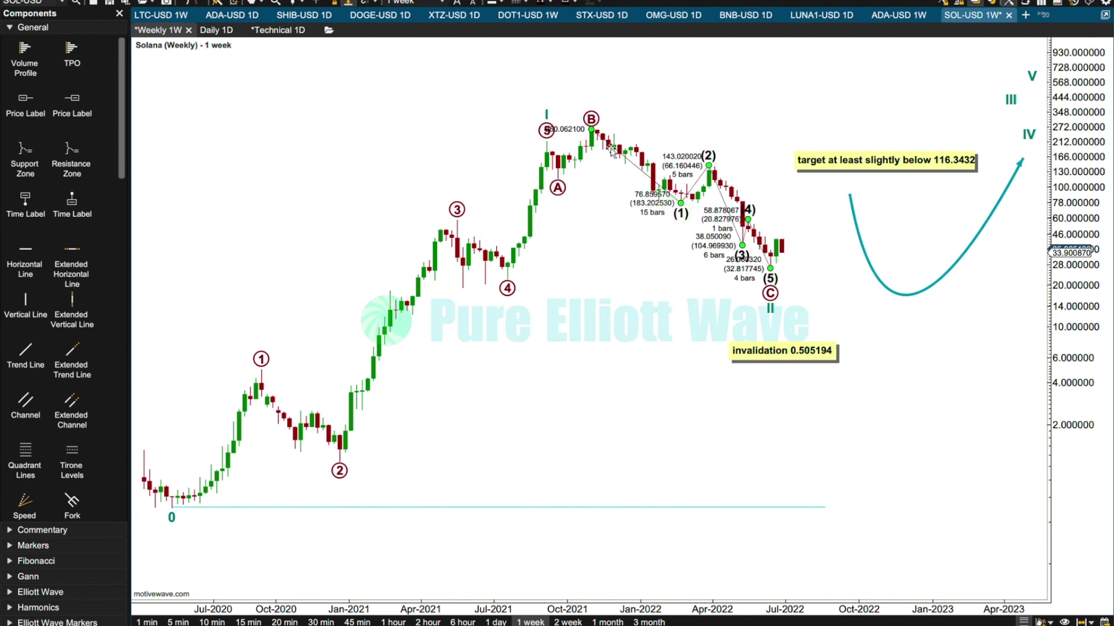
click(591, 120)
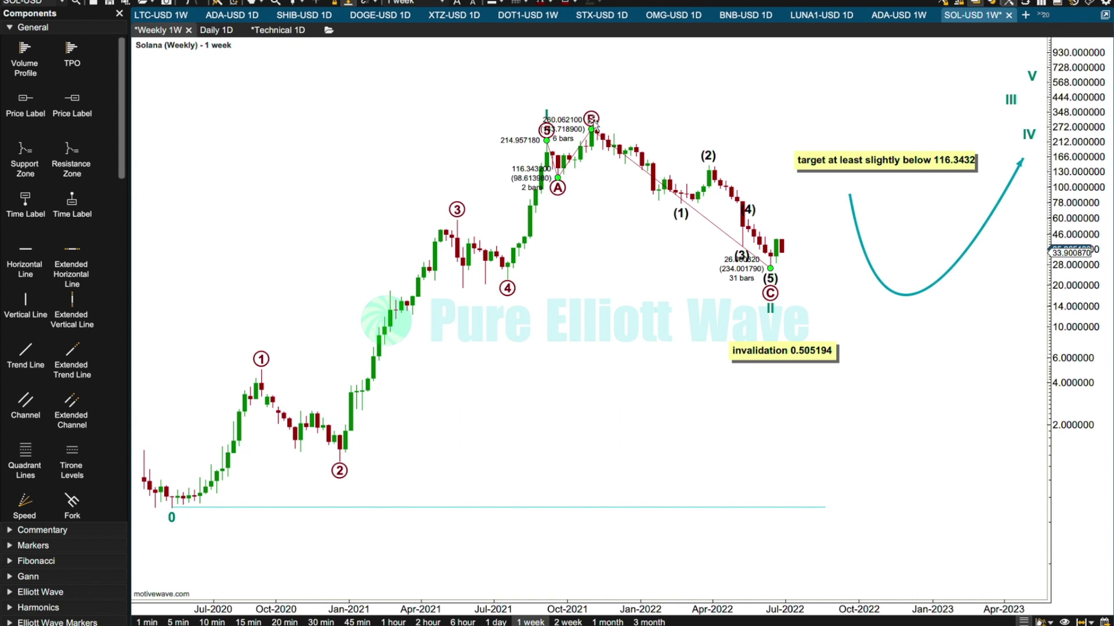
Move circled wave 4 to the June 2021 low at 20.380444 and delete the circled A-B-C correction.
mouse_move(509, 290)
mouse_down()
mouse_move(462, 294)
mouse_move(485, 291)
mouse_up()
click(592, 119)
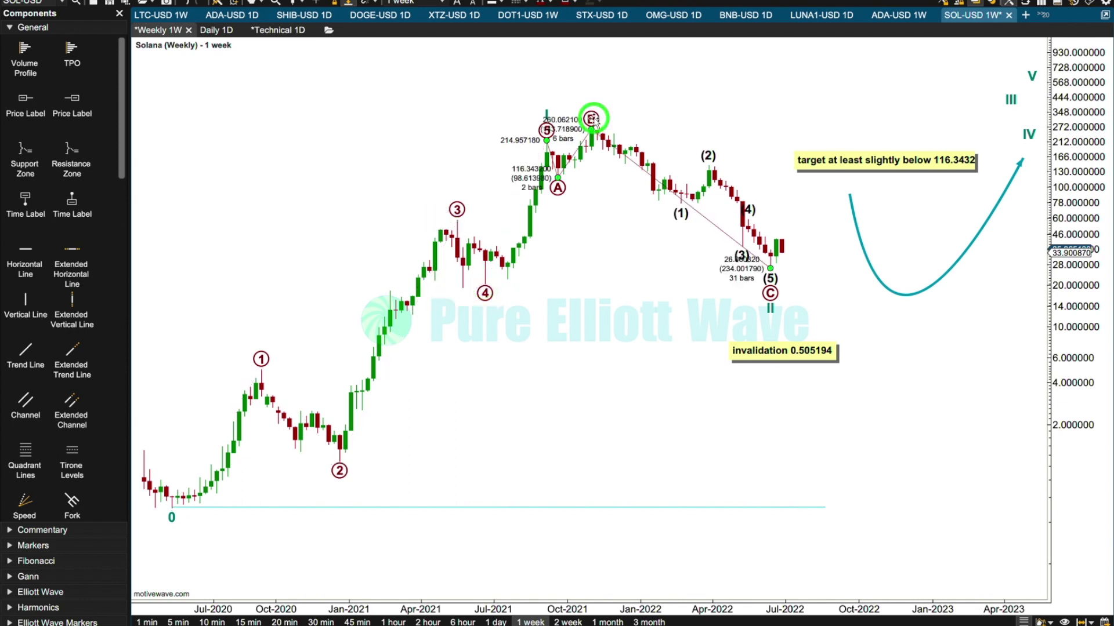
key(Delete)
click(543, 355)
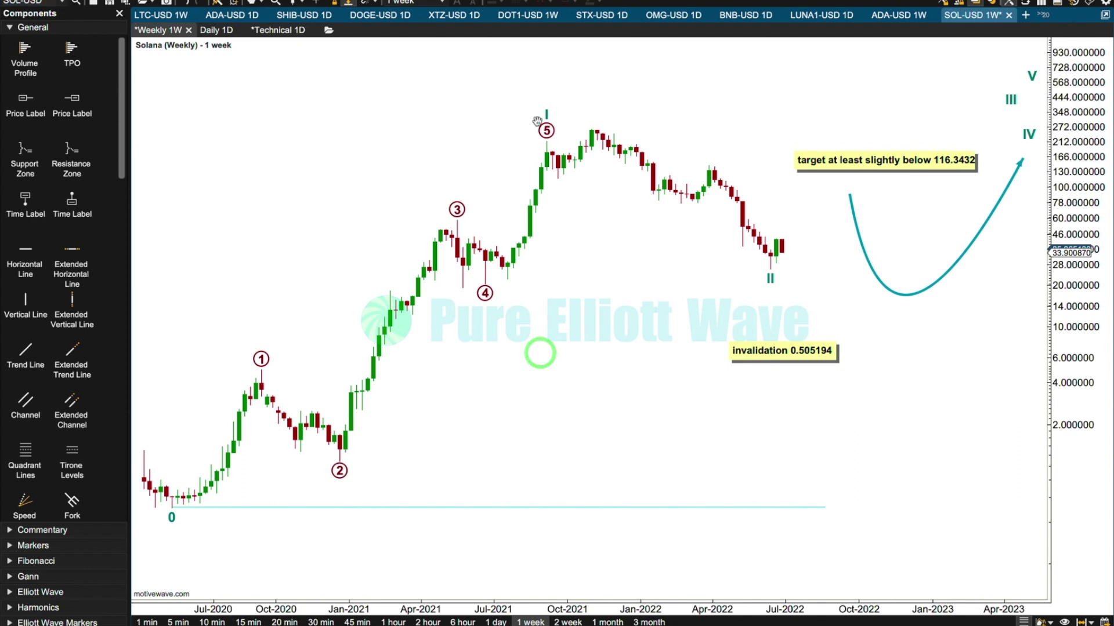
Move the shared end of wave I and circled 5 to the November 2021 high at 260.062100, and decompose circled 5 into an impulse.
click(574, 112)
drag(570, 114, 592, 119)
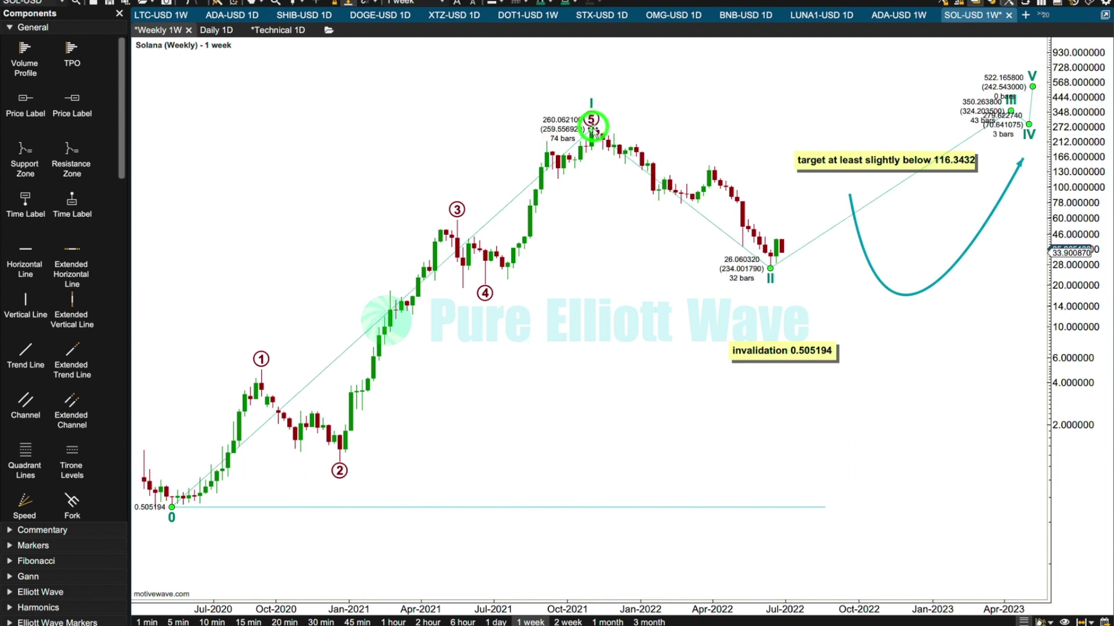
right_click(544, 200)
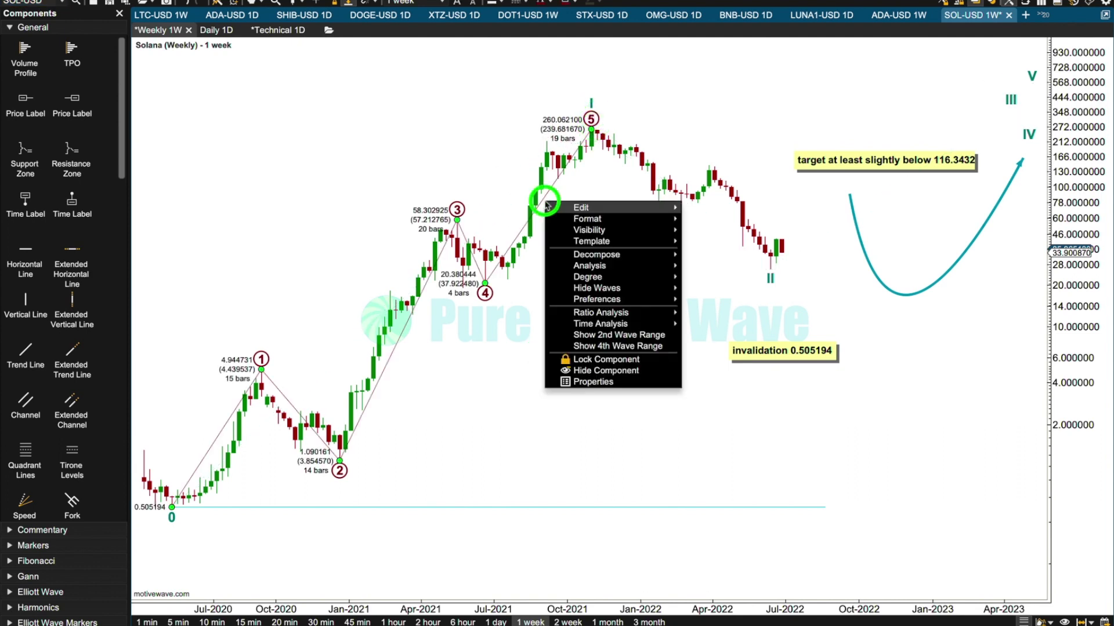
click(706, 282)
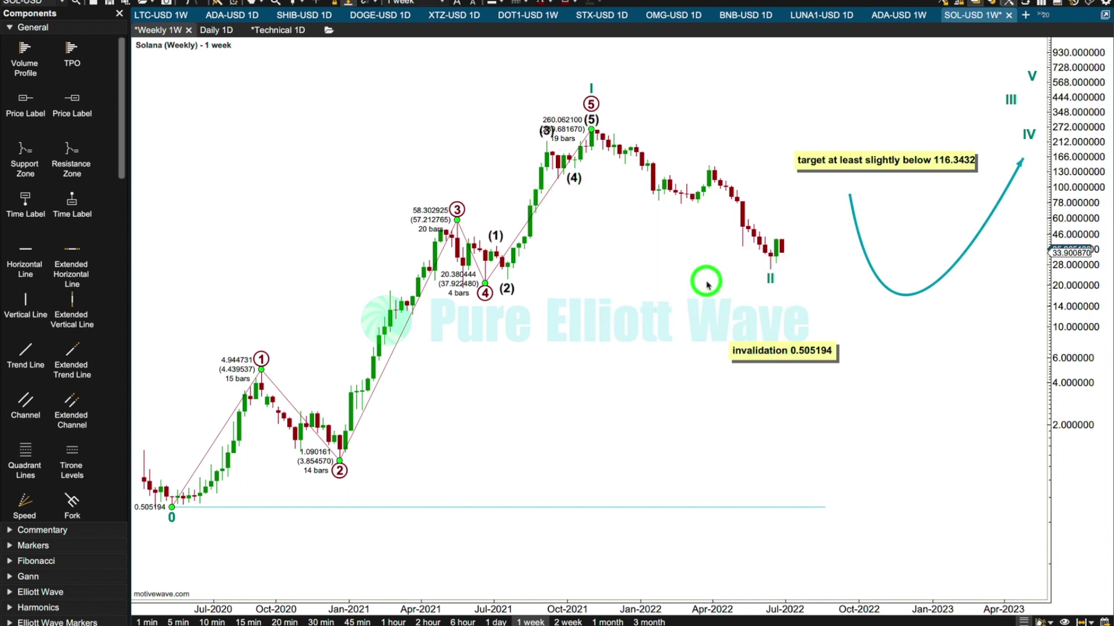
click(437, 111)
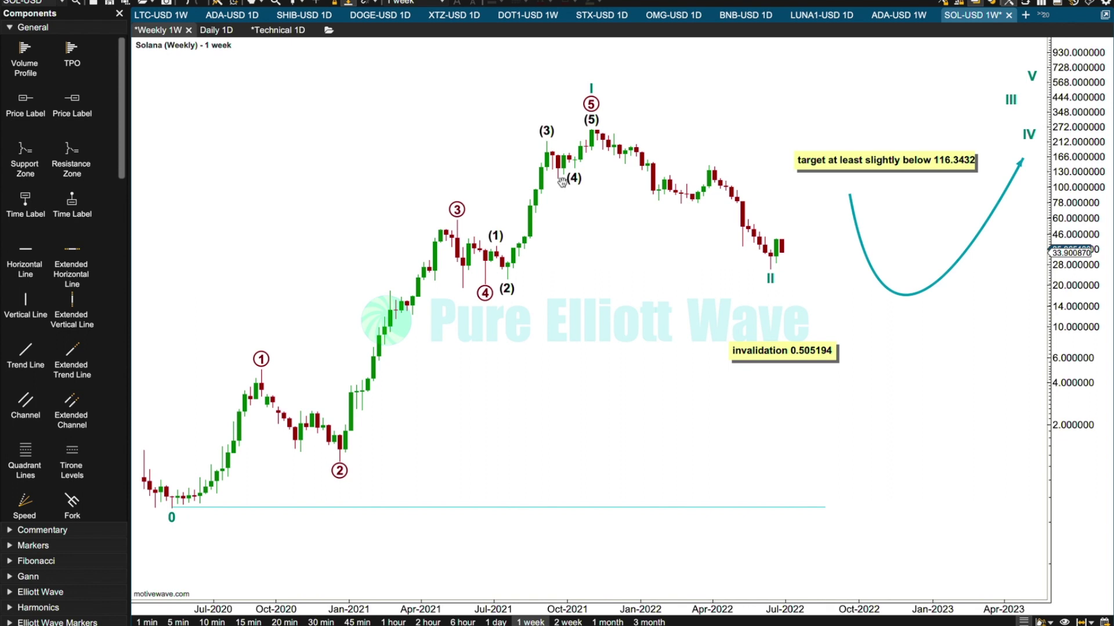
Decompose wave II into a W-X-Y combination and move circled W to the January 2022 low at 81.226050.
click(772, 282)
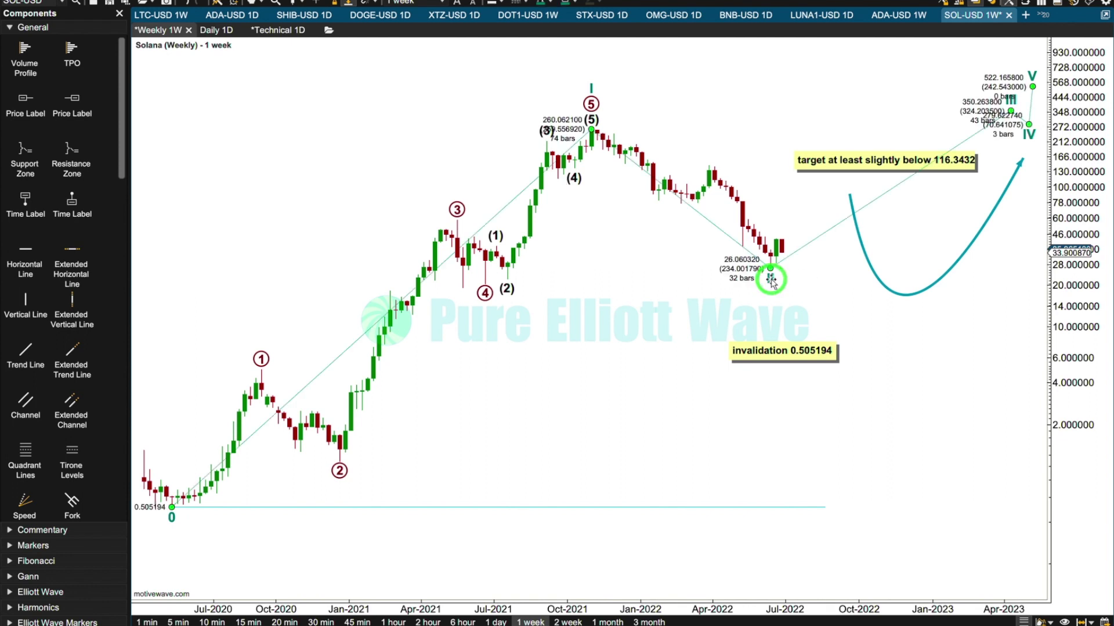
right_click(712, 226)
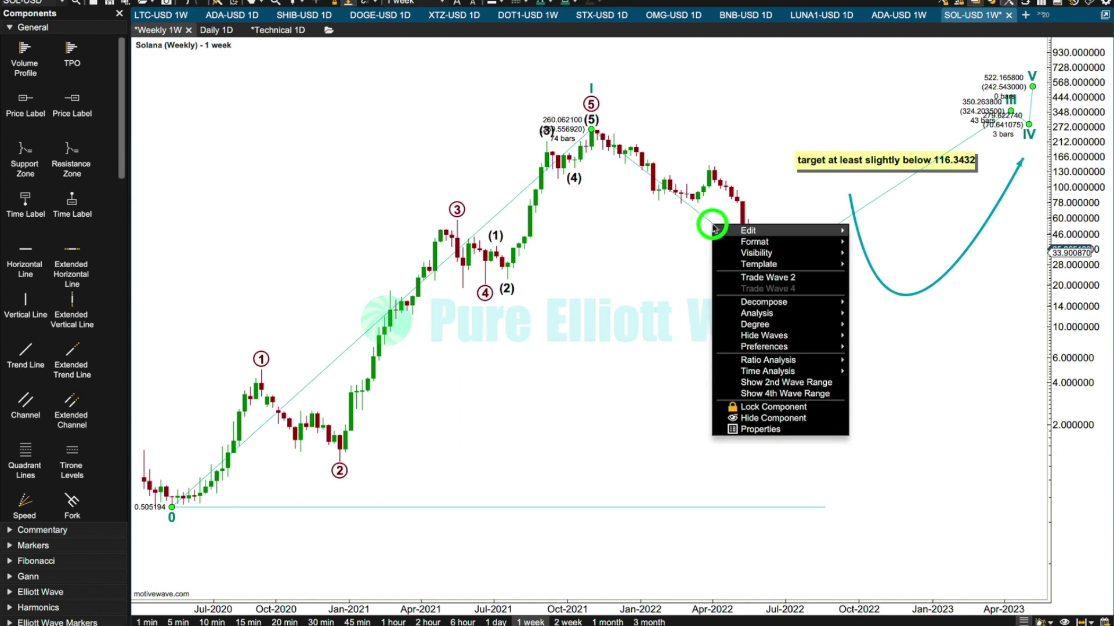
mouse_move(807, 304)
click(864, 381)
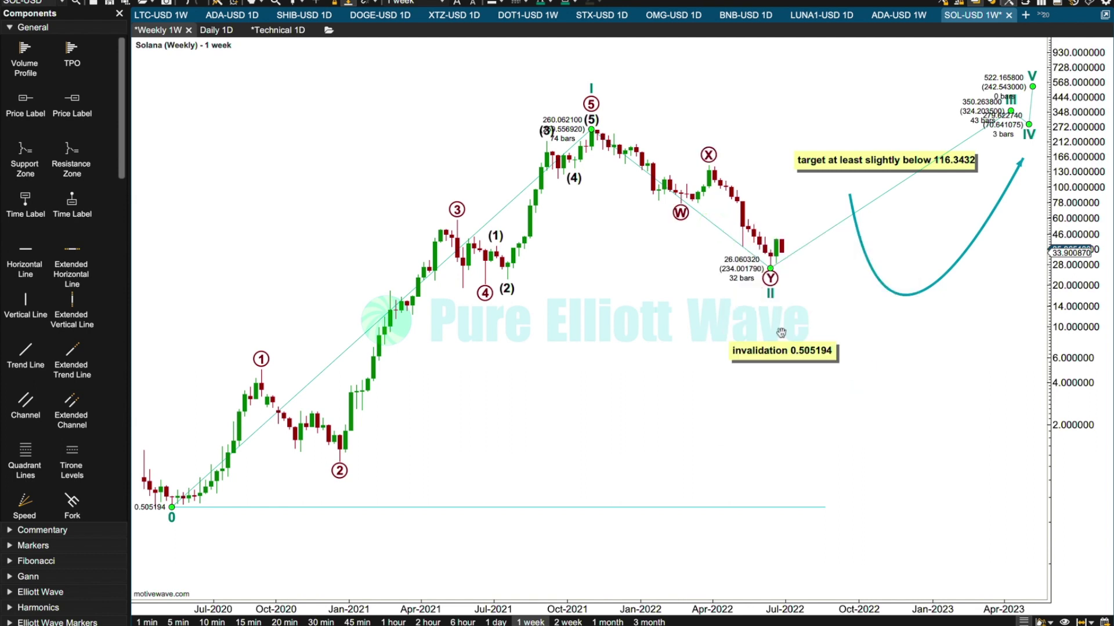
drag(681, 213, 660, 202)
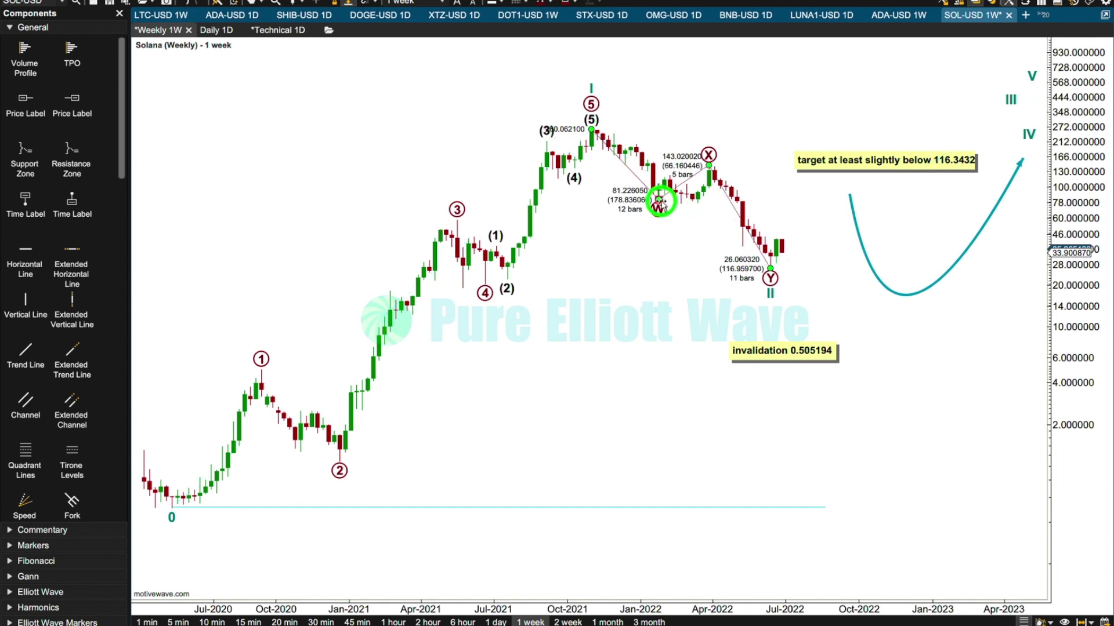
Decompose circled waves Y and W each into an (A)-(B)-(C) correction.
right_click(748, 230)
mouse_move(799, 281)
click(882, 316)
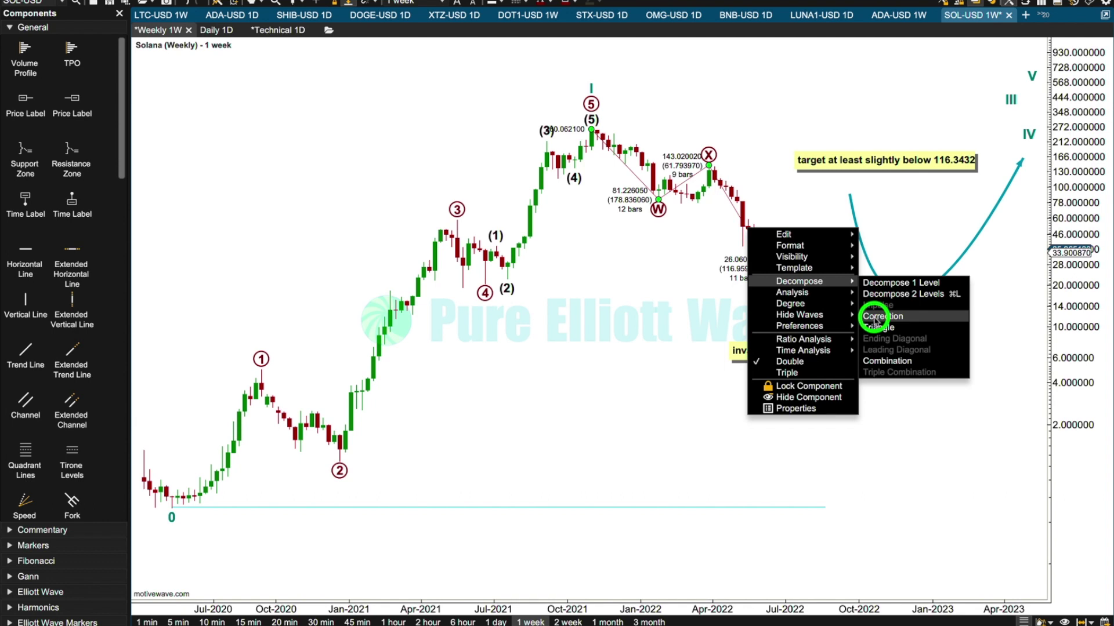
right_click(632, 177)
mouse_move(690, 229)
click(774, 264)
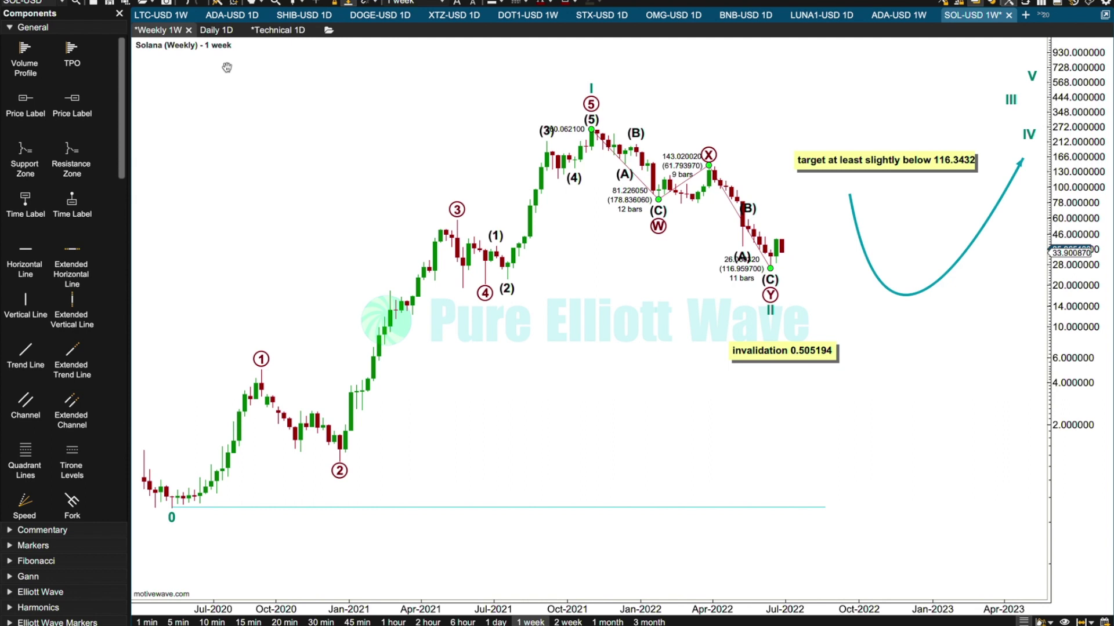
Open the Solana daily chart and move circled wave 4 to the July 2021 low at 22.177542.
click(216, 29)
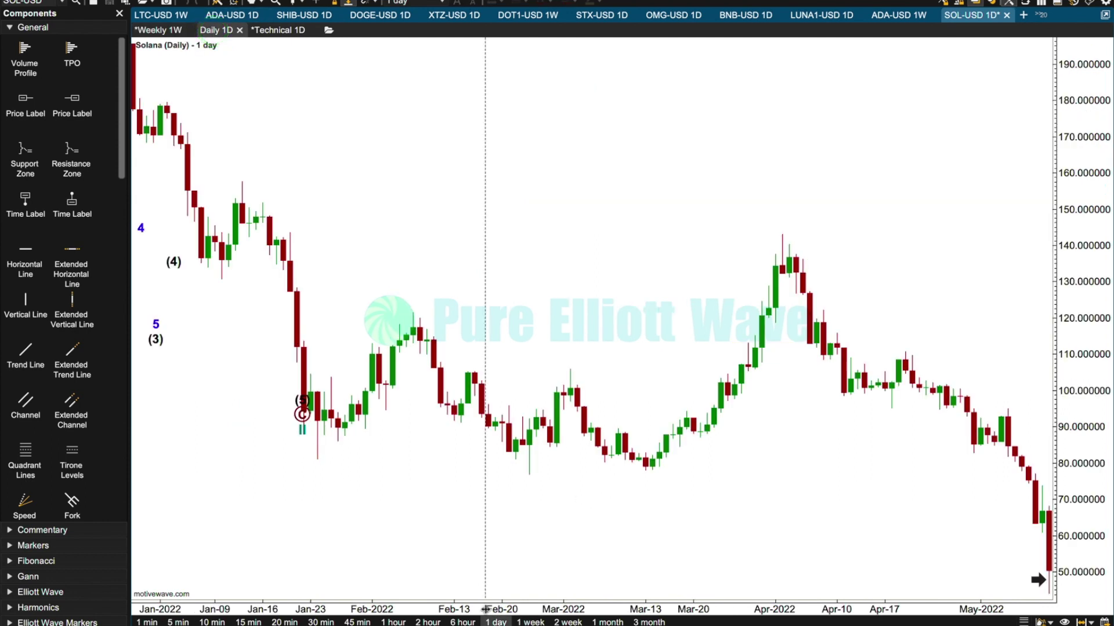
drag(488, 609, 516, 608)
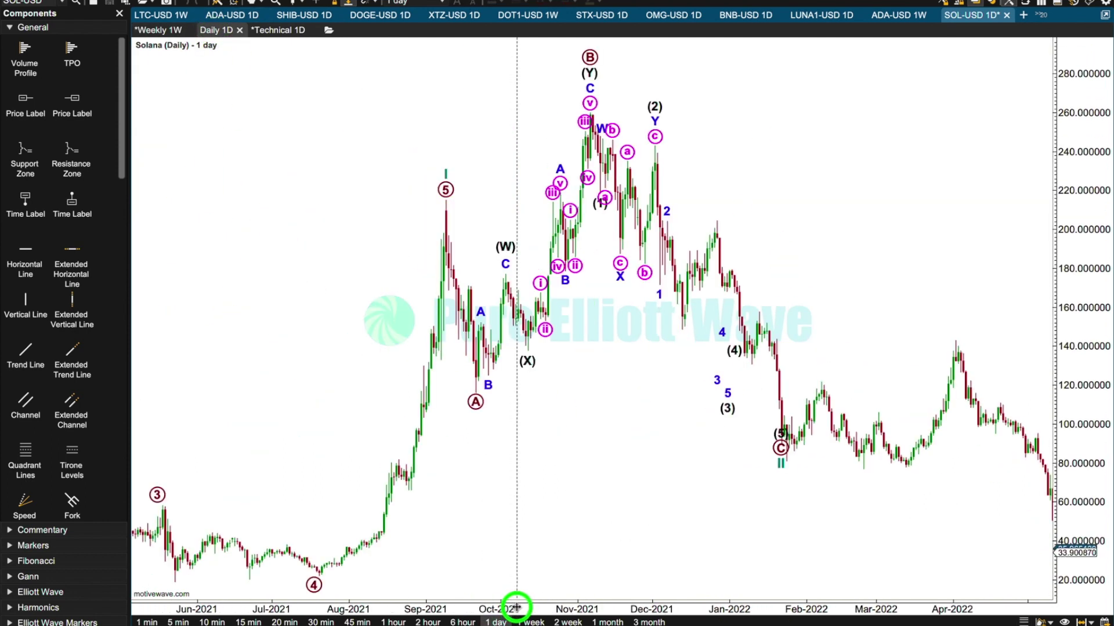
drag(325, 321, 1026, 368)
click(1020, 396)
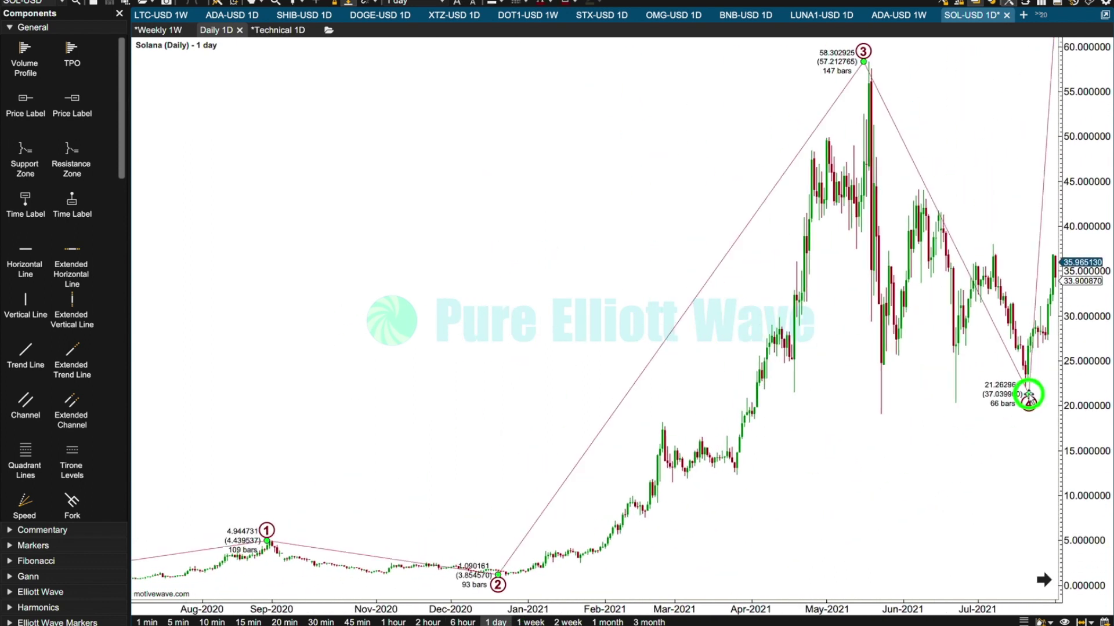
right_click(998, 338)
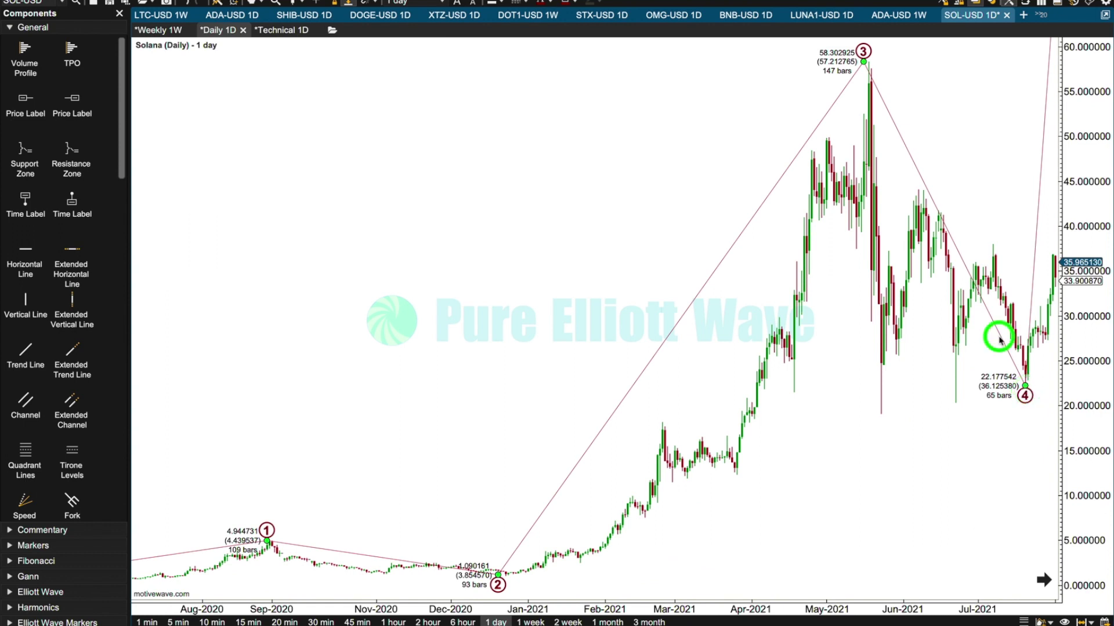
mouse_move(1014, 390)
click(603, 267)
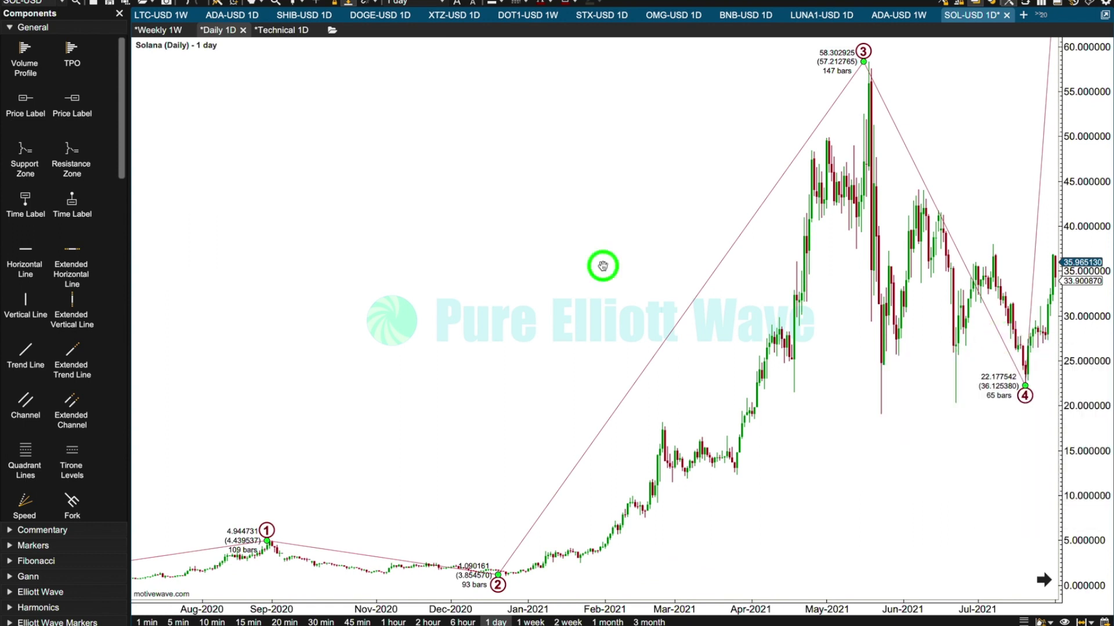
Switch the daily chart's price axis to semi-log scale.
right_click(136, 290)
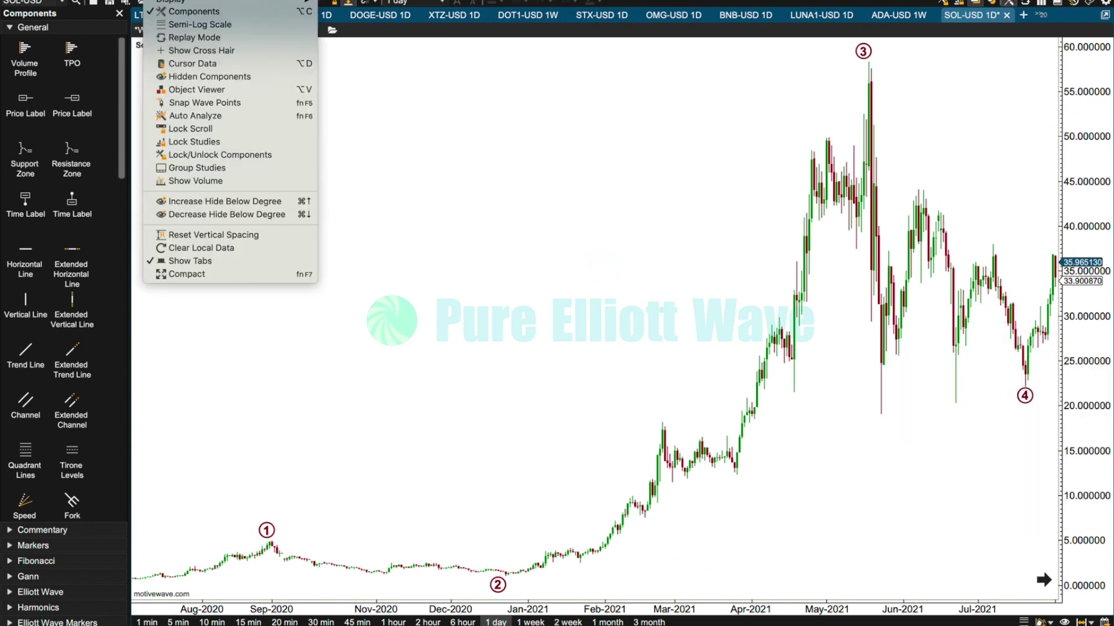
click(161, 26)
click(311, 165)
Align circled wave 3 with the candle at the May 2021 high, at 58.302925.
drag(370, 167, 273, 164)
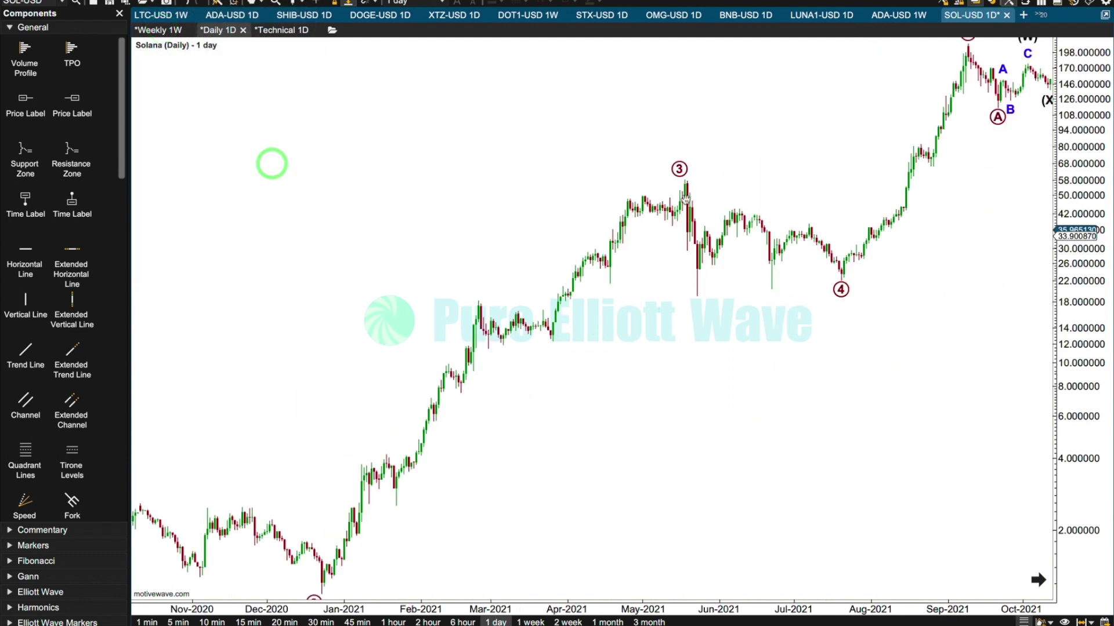
click(687, 170)
drag(686, 169, 684, 179)
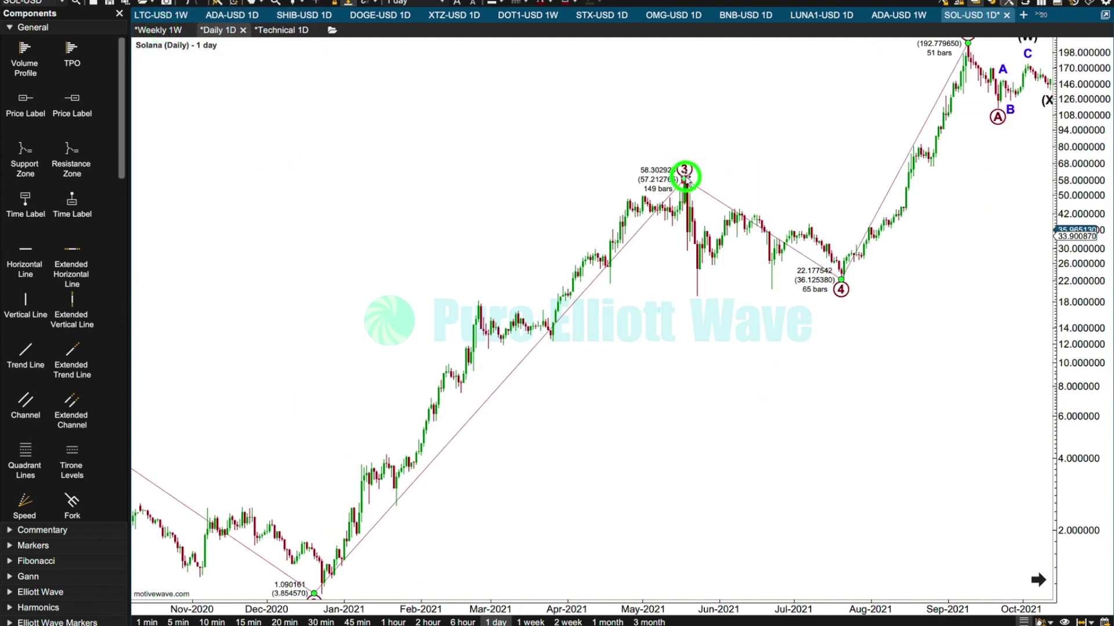
Decompose circled wave 4 into an (A)-(B)-(C)-(D)-(E) triangle.
right_click(736, 217)
mouse_move(812, 269)
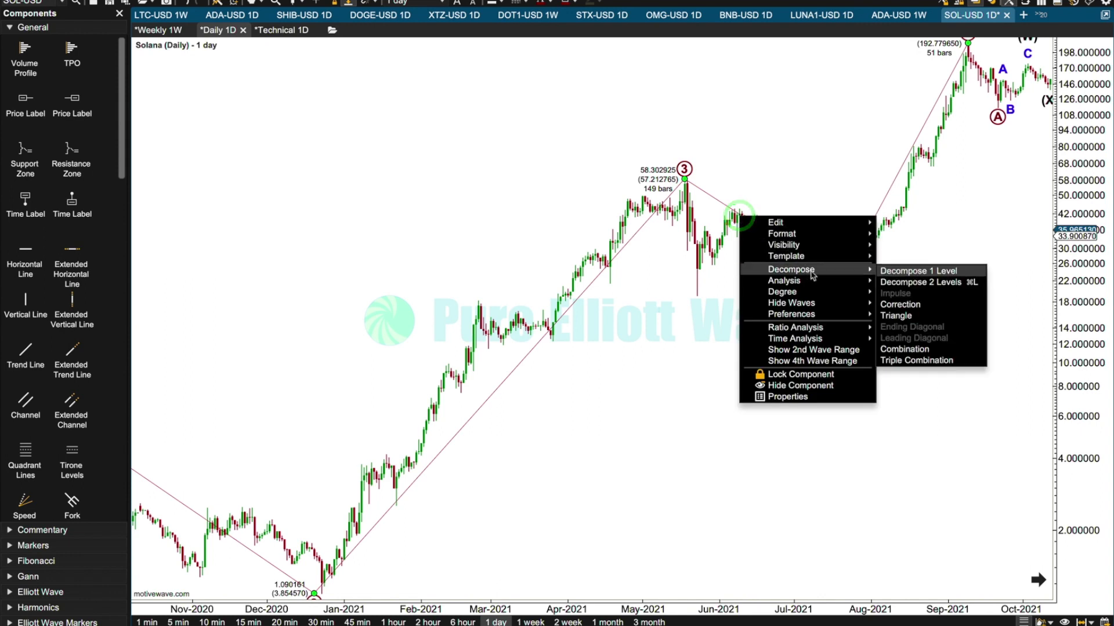
click(898, 315)
Decompose wave (D) of the triangle into an A-B-C correction.
click(810, 212)
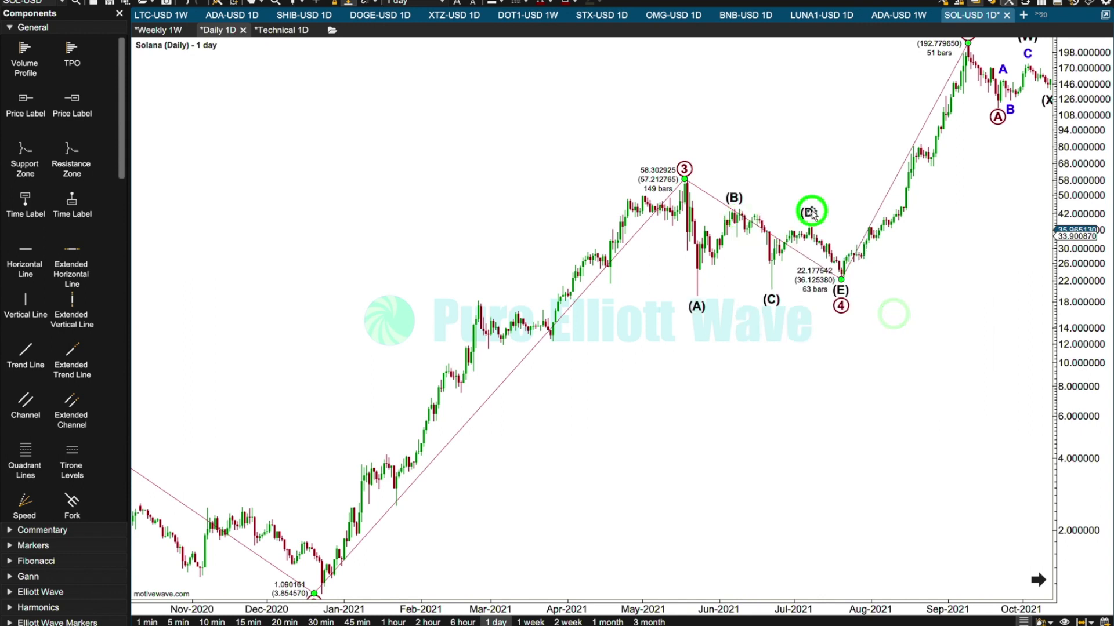
right_click(811, 213)
mouse_move(896, 266)
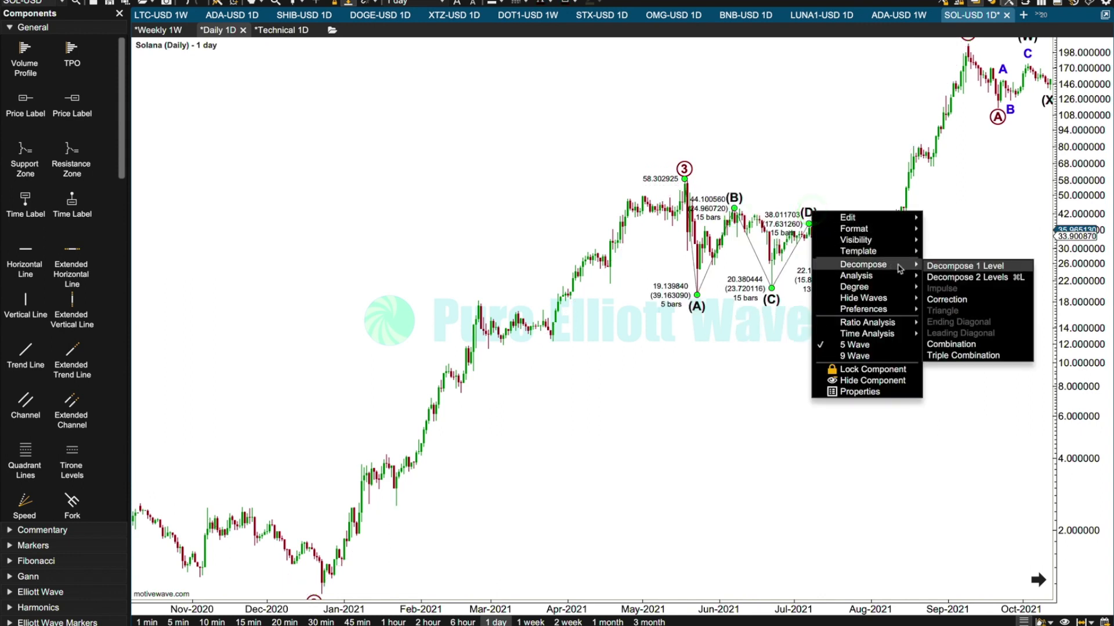
click(936, 301)
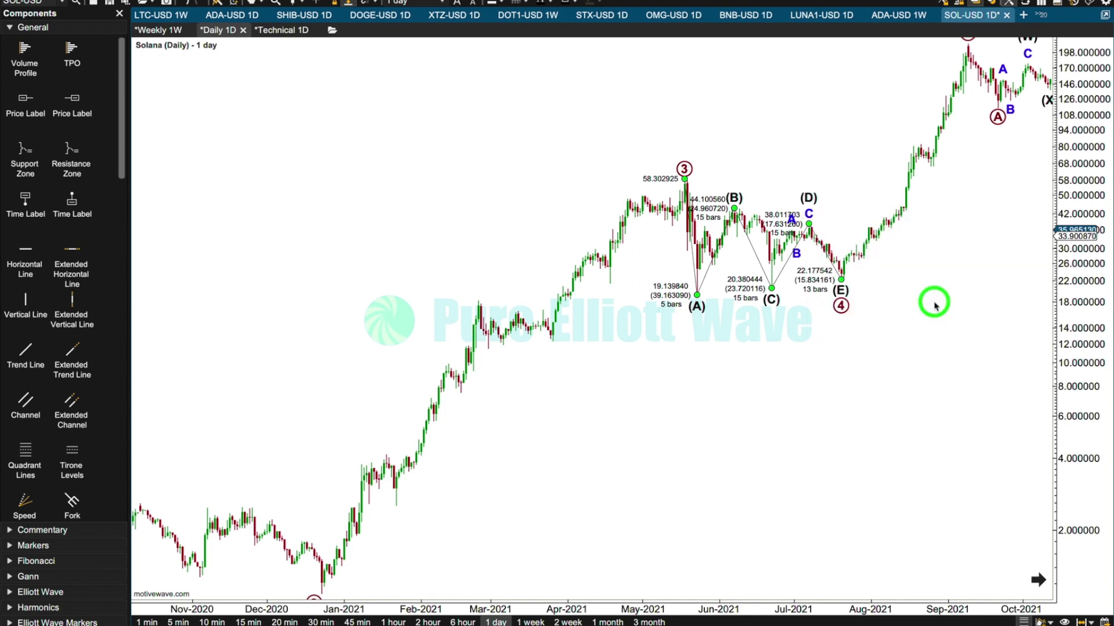
Remove the A-B-C correction from wave (D) and show the boundary trend lines of the (A)-(E) triangle.
click(790, 217)
click(808, 214)
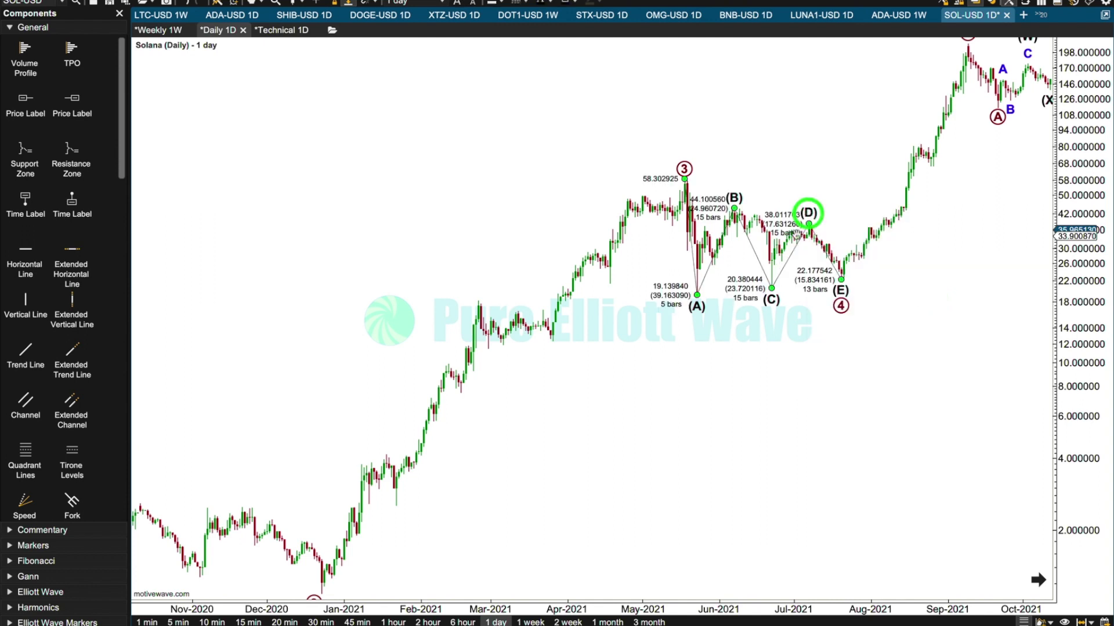
right_click(791, 255)
mouse_move(846, 308)
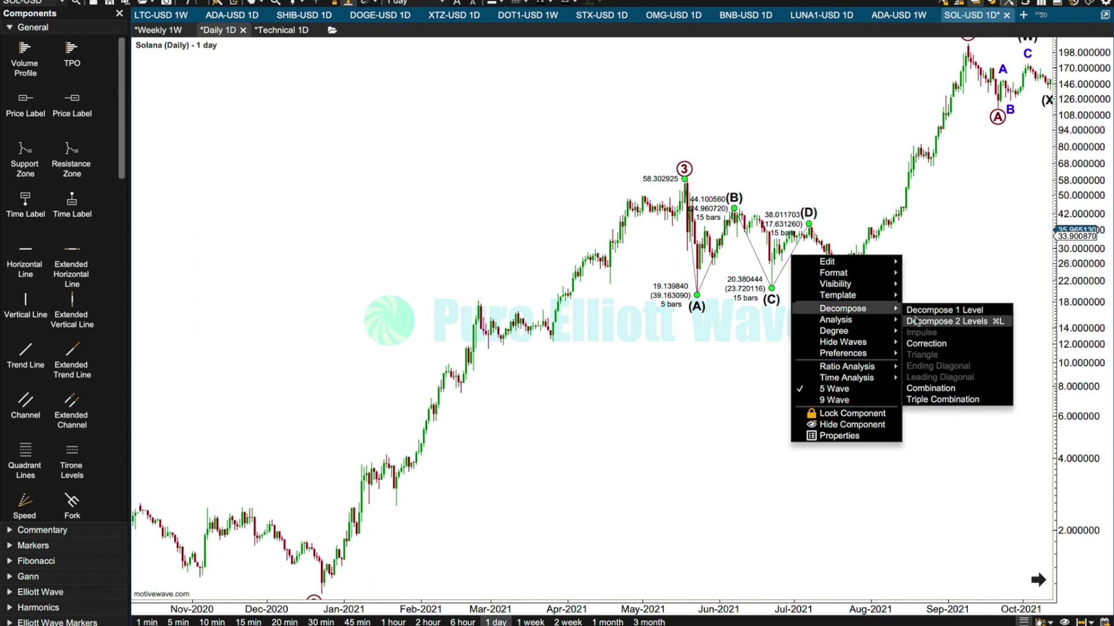
click(931, 321)
click(797, 398)
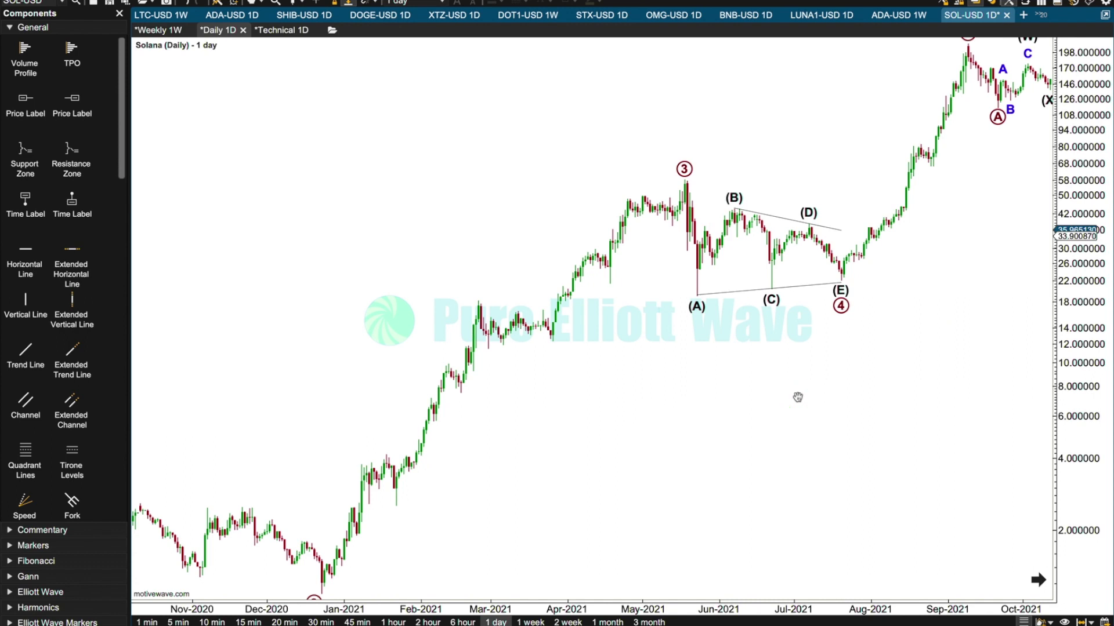
Delete the circled A-B-C correction before wave II and move the circled 5 and I labels to the November 2021 high at 260.062100.
drag(797, 397, 529, 429)
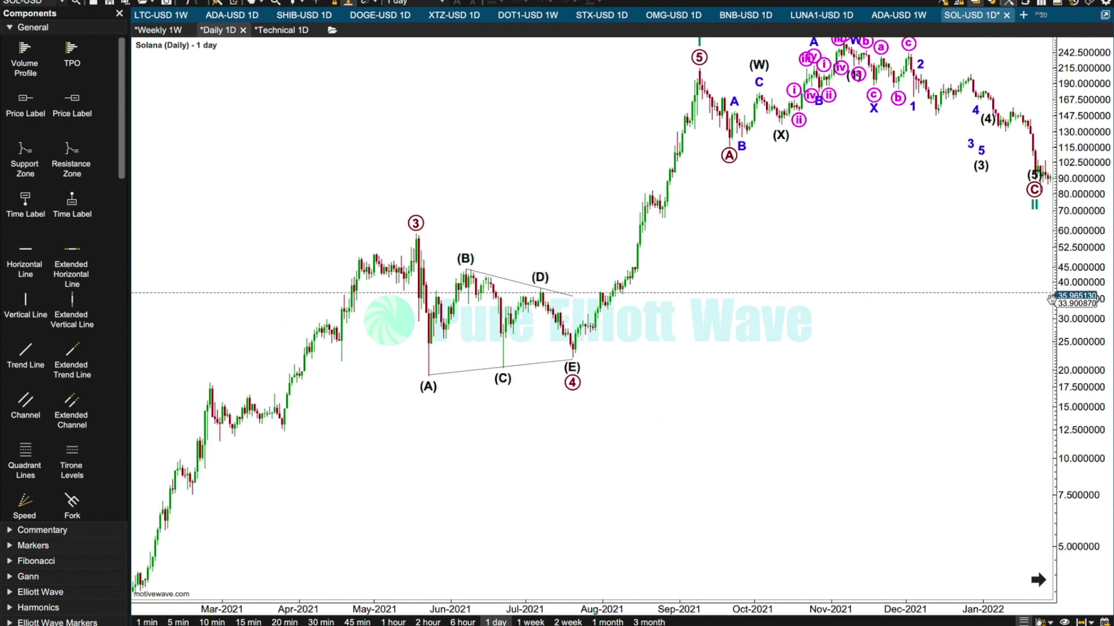
drag(1053, 303, 1054, 281)
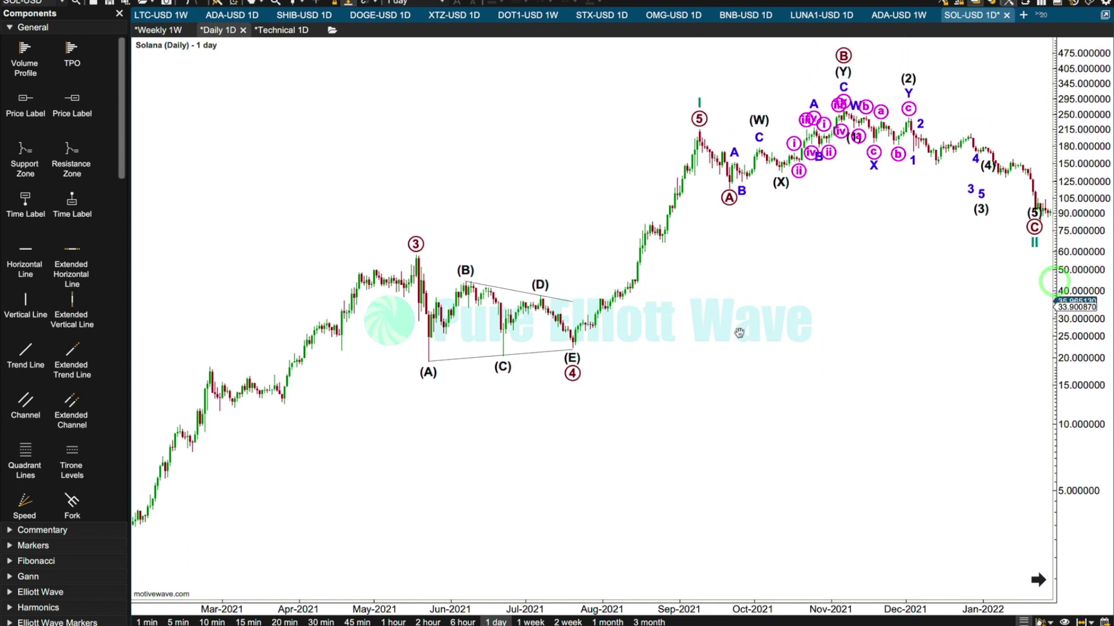
click(843, 55)
key(Delete)
key(Return)
drag(699, 118, 843, 101)
Decompose circled wave 5 into an impulse and move its wave (4) to the September 2021 low at 116.343200.
click(784, 167)
right_click(784, 166)
mouse_move(824, 208)
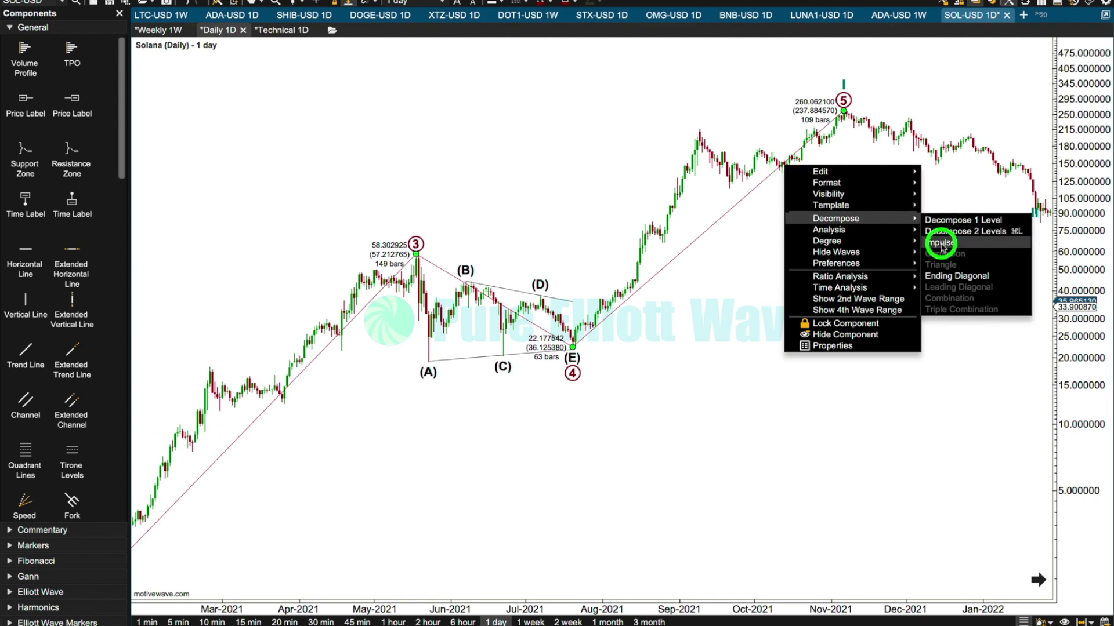
click(940, 245)
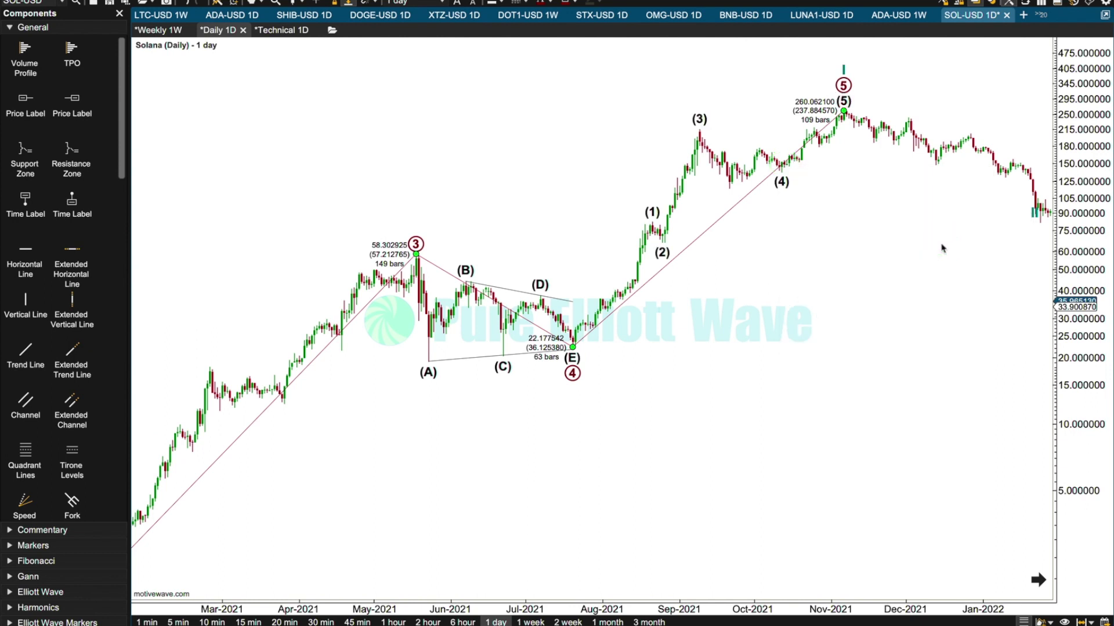
mouse_move(783, 187)
mouse_down()
mouse_move(717, 205)
mouse_move(729, 191)
mouse_up()
Add a Moving Average Conv/Div (MACD) study with settings C, EMA, 12, 26, 9 below the daily chart.
drag(749, 268, 557, 385)
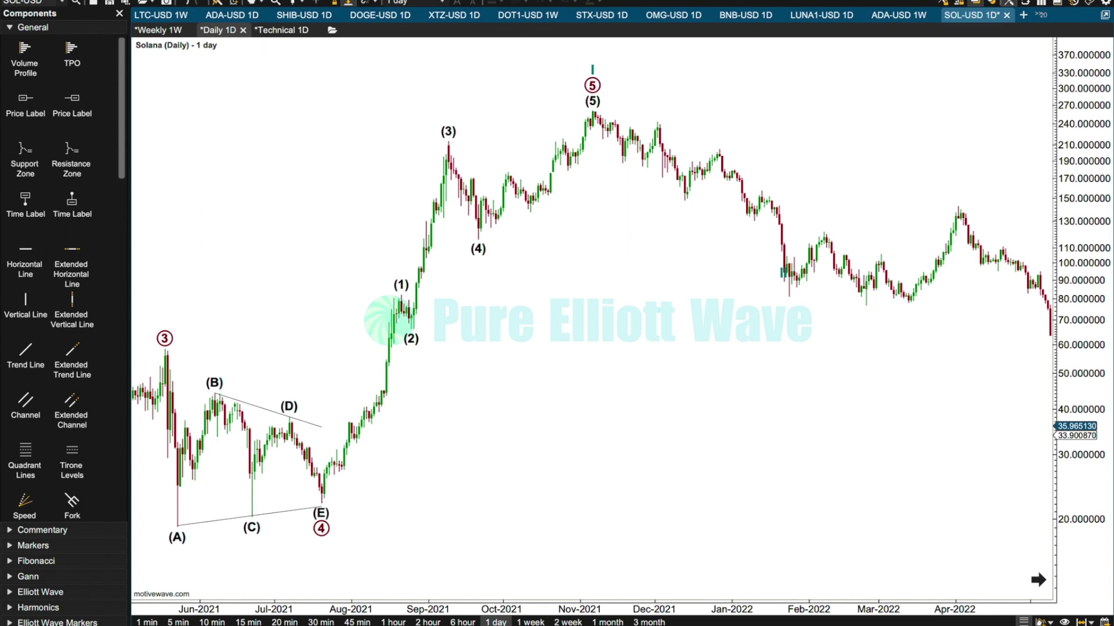
click(186, 3)
mouse_move(232, 2)
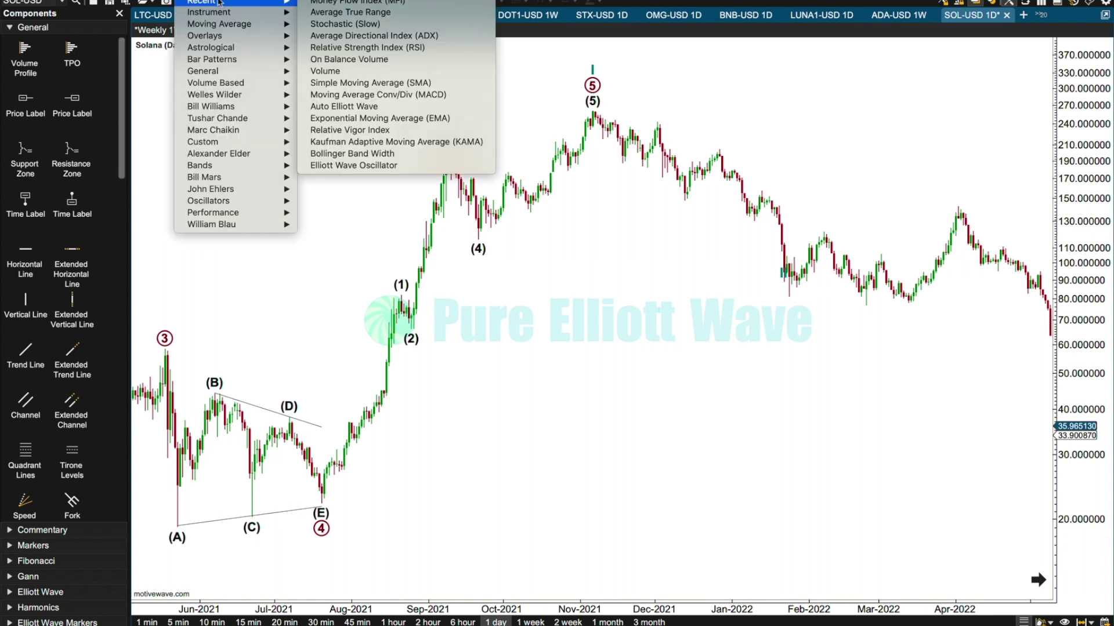
click(406, 94)
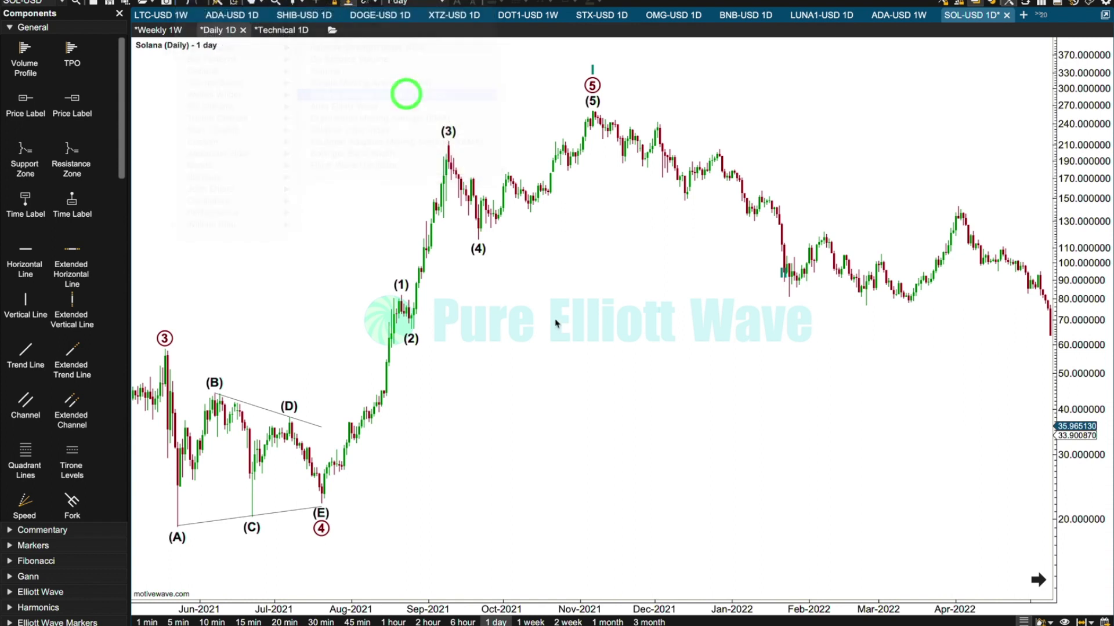
key(Return)
Compare the MACD peaks with the wave (3) and wave (5) highs and examine the decline from the November 2021 high.
drag(551, 438, 1042, 408)
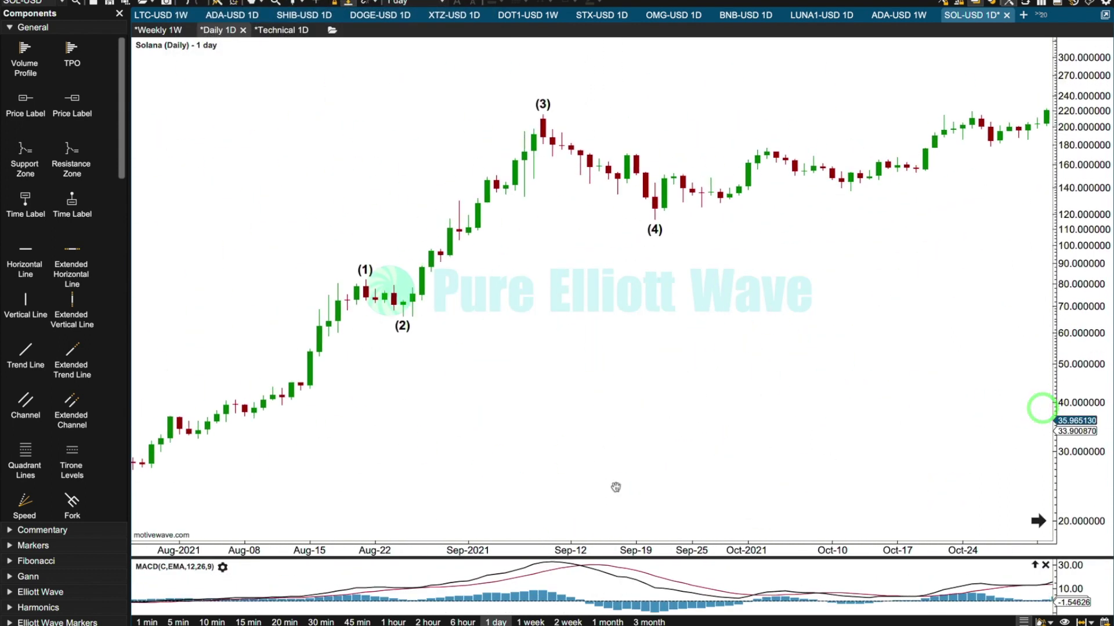
drag(618, 544, 634, 440)
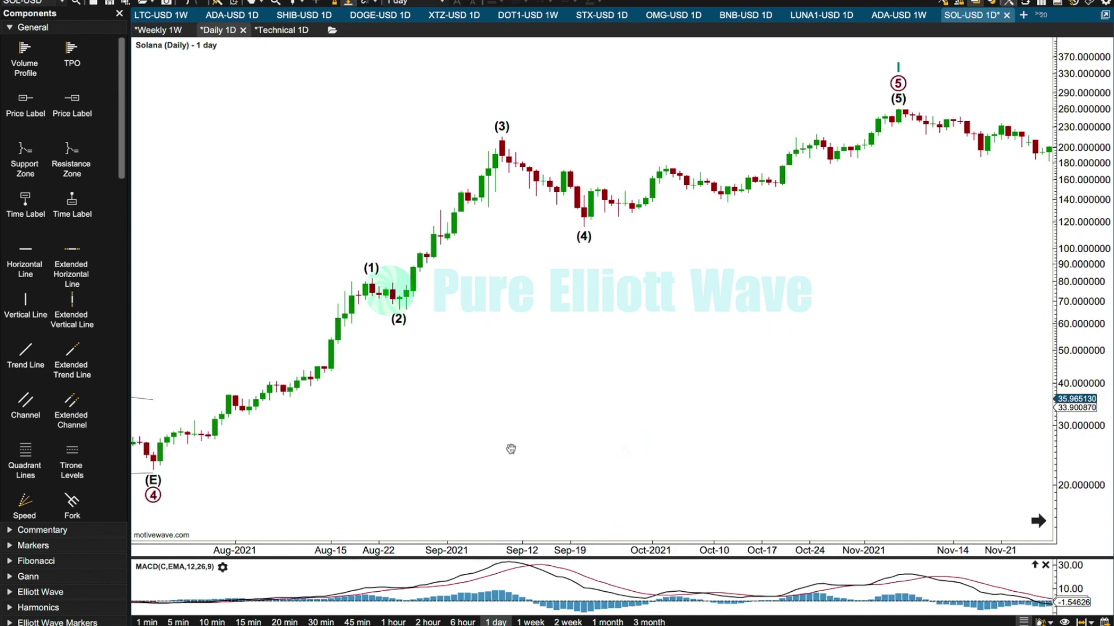
click(511, 576)
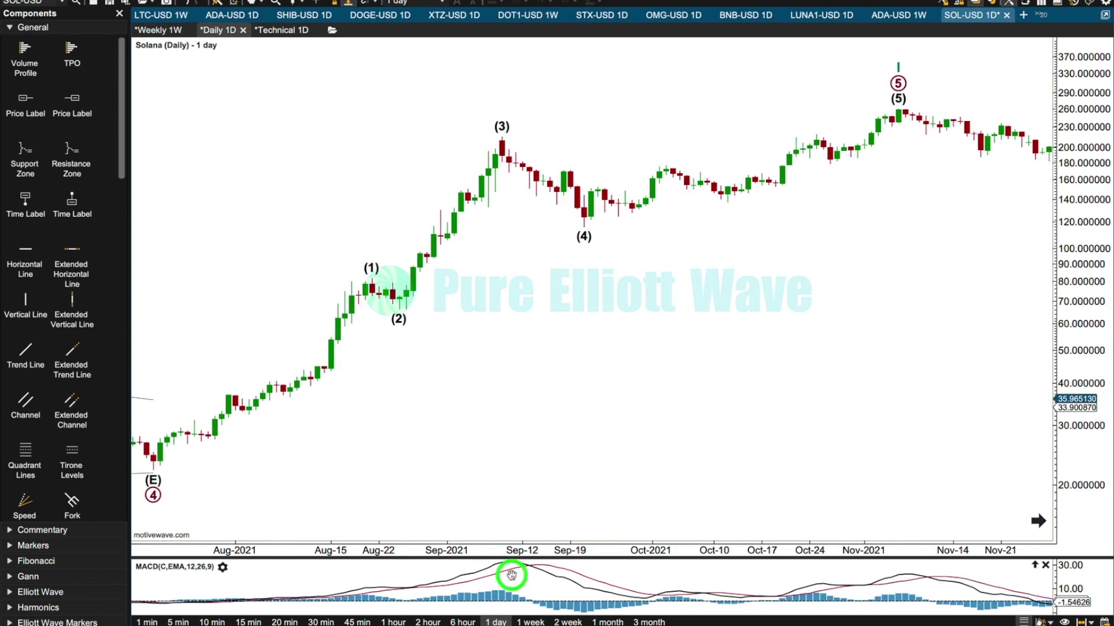
click(502, 123)
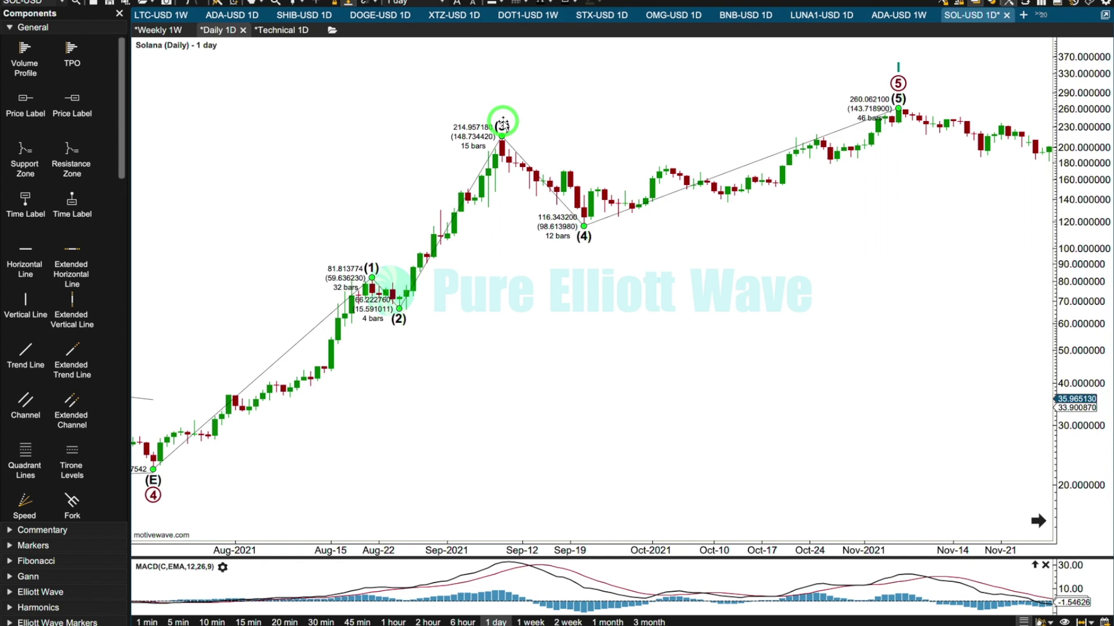
click(487, 589)
click(464, 202)
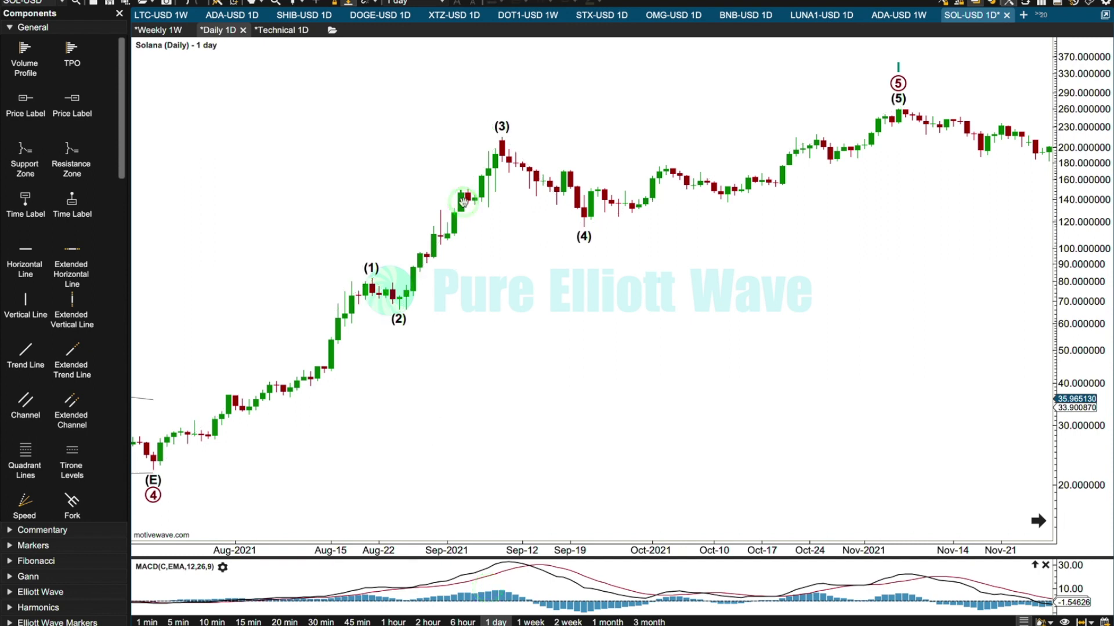
drag(834, 302, 310, 286)
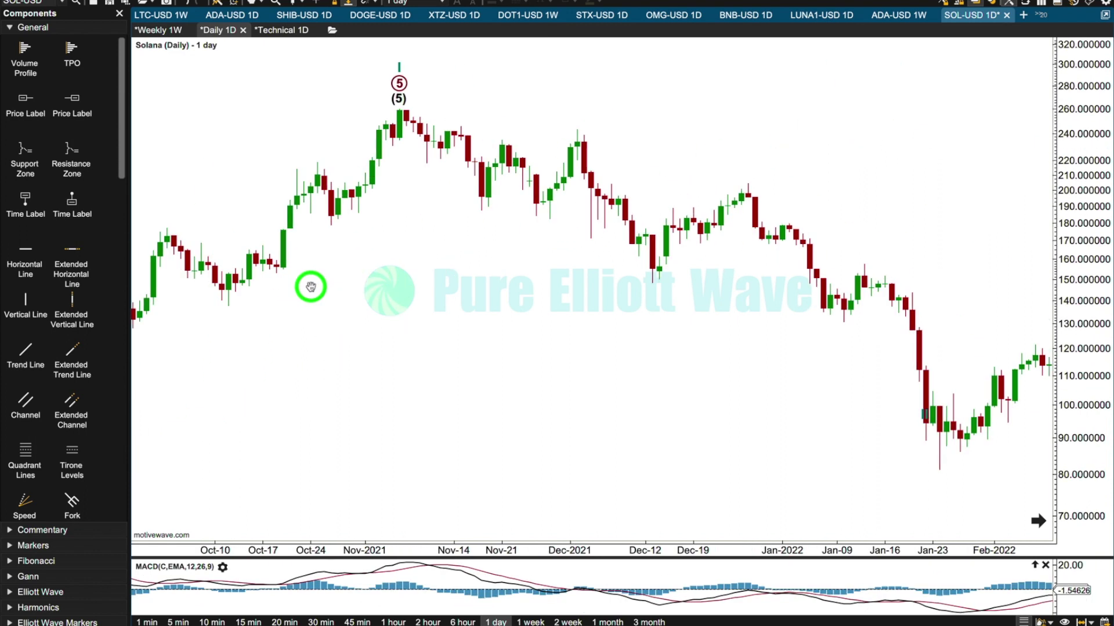
drag(927, 137, 790, 186)
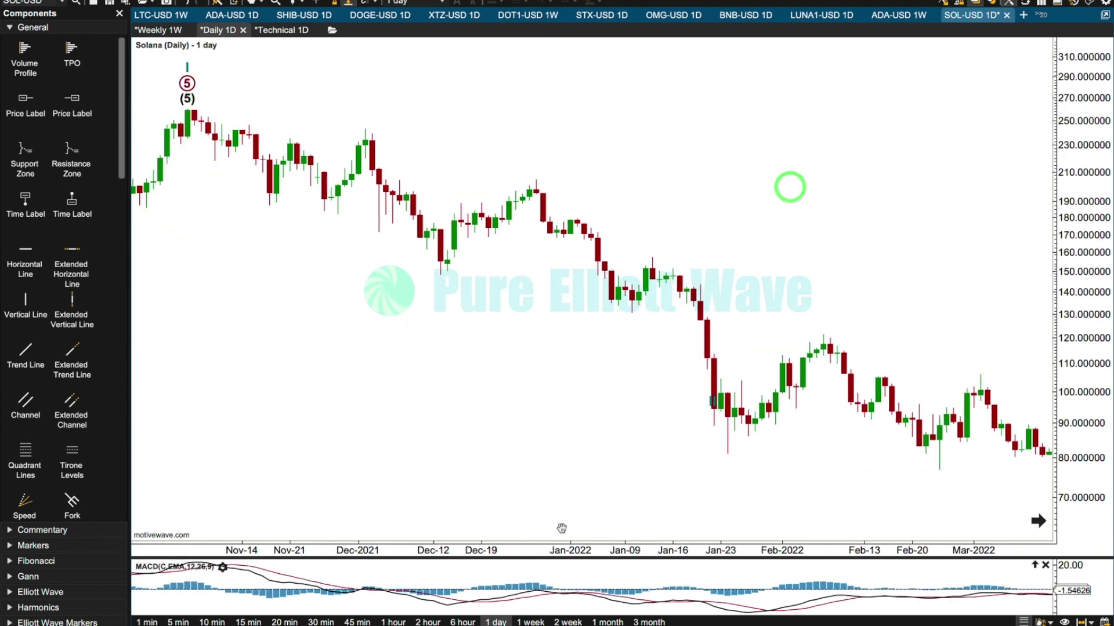
On the weekly timeframe, move wave II to the June 2022 low at 26.060320 and decompose it into a circled W-X-Y combination.
click(529, 621)
drag(779, 298, 289, 318)
mouse_move(442, 385)
mouse_down()
mouse_move(449, 392)
mouse_move(450, 321)
mouse_move(599, 375)
mouse_move(590, 380)
mouse_up()
click(711, 490)
Decompose circled wave Y into an (A)-(B)-(C) correction.
click(454, 243)
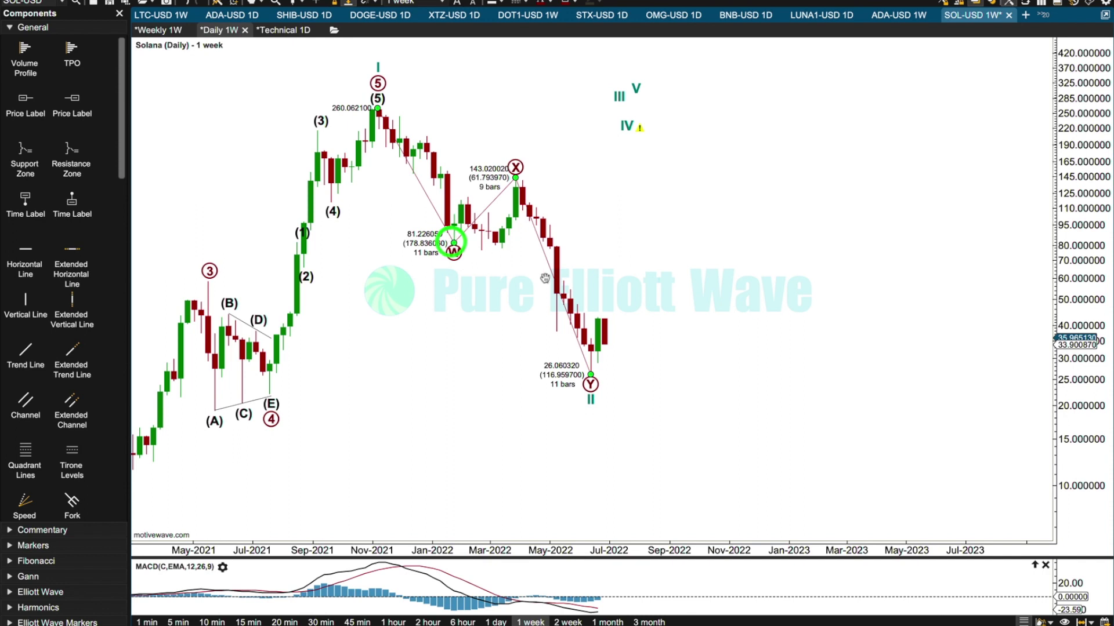
mouse_move(638, 342)
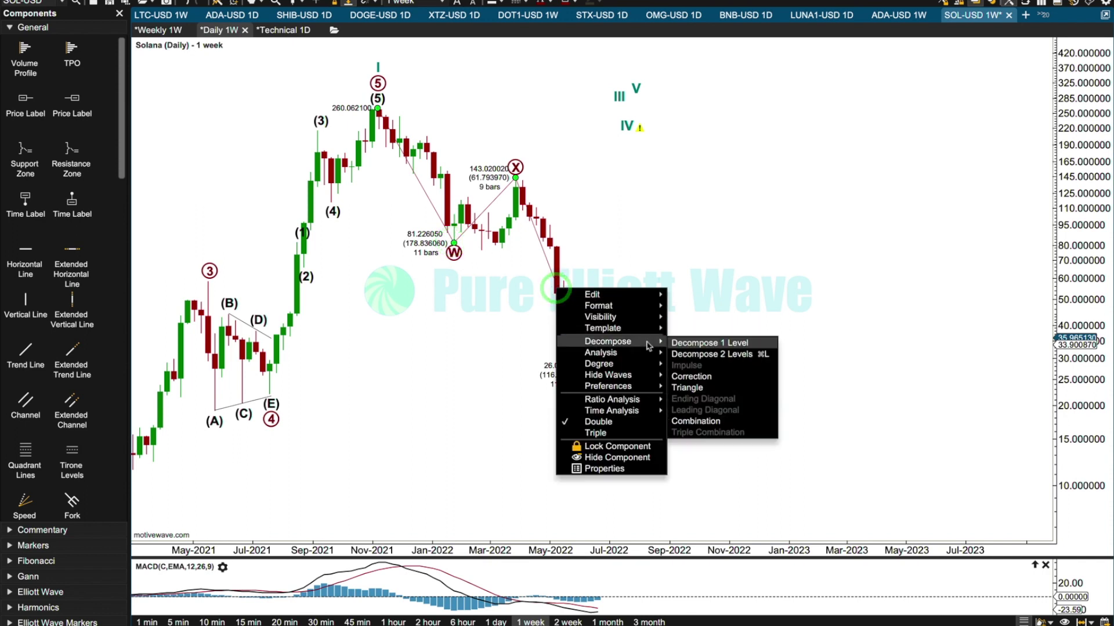
click(688, 378)
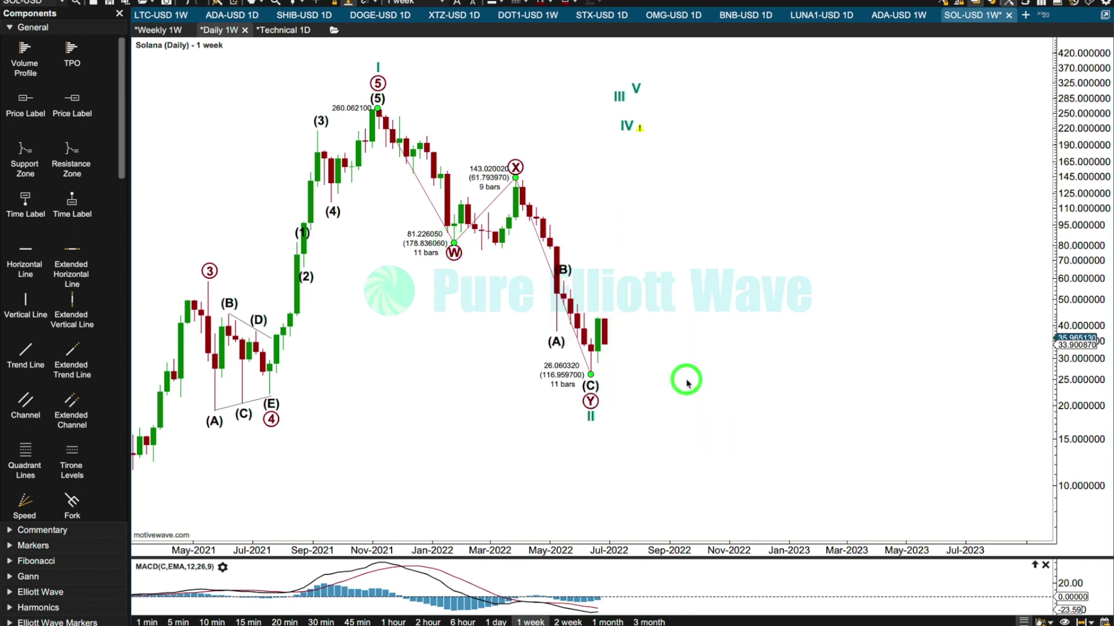
Project wave III to 401.002380 around May 2023 and wave IV to 360.209230, 8 bars after it.
drag(619, 96, 930, 58)
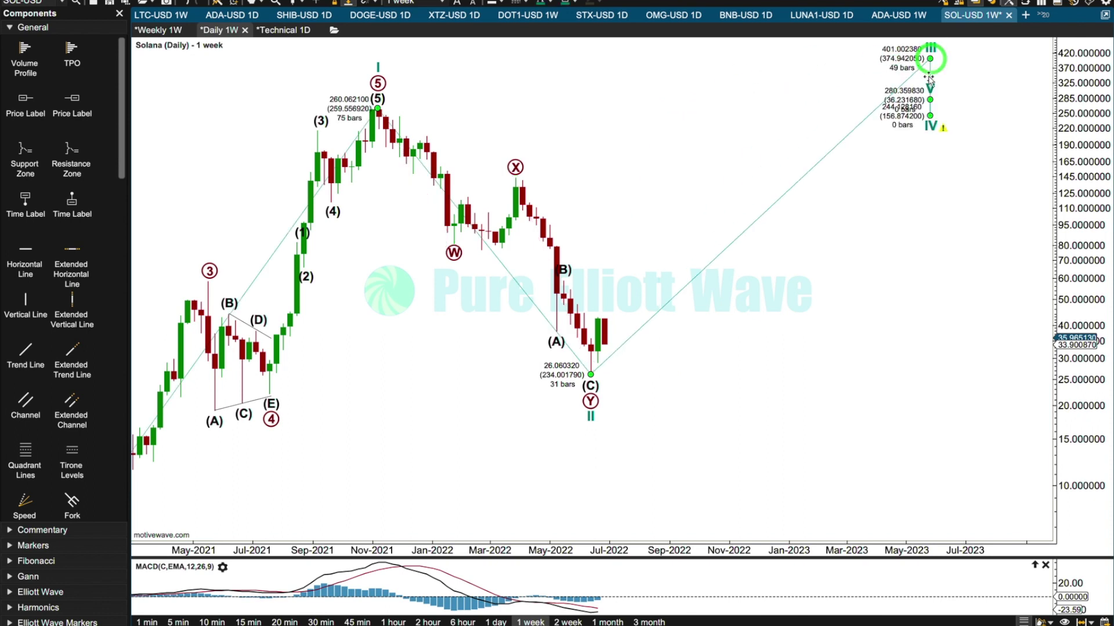
click(986, 71)
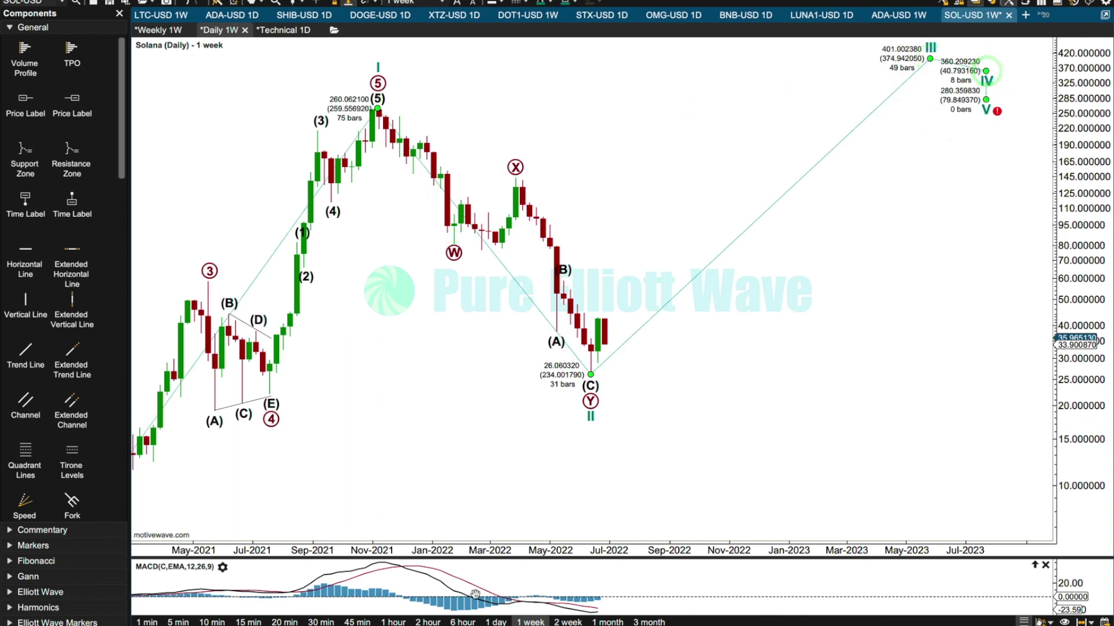
Examine the decline into the wave II low on the daily timeframe and again on the weekly timeframe.
click(492, 621)
drag(427, 467, 658, 472)
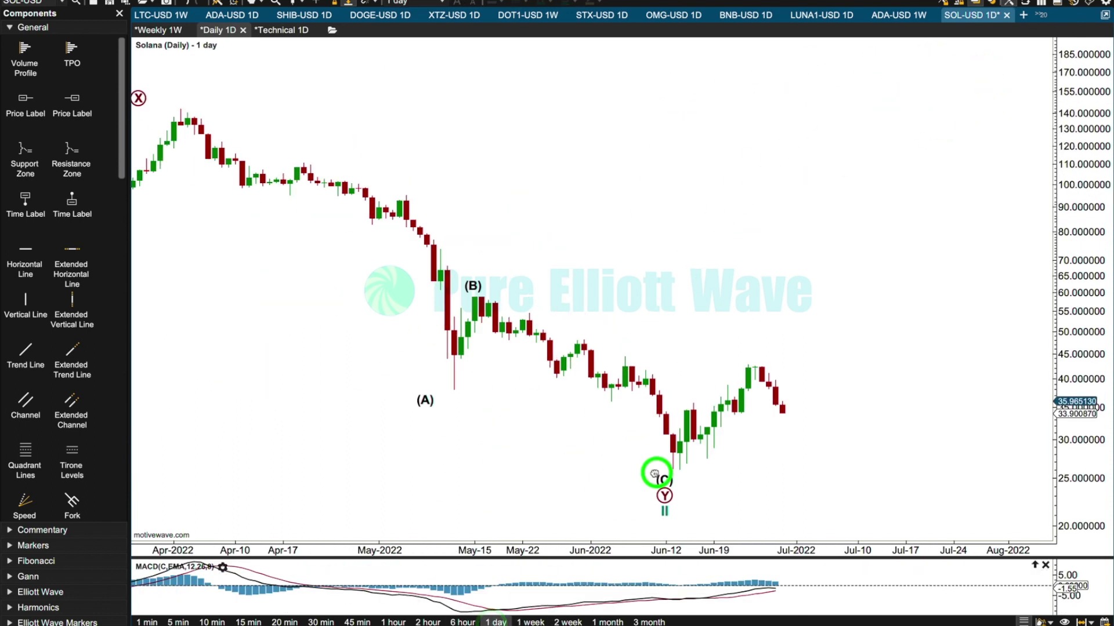
click(529, 622)
click(845, 219)
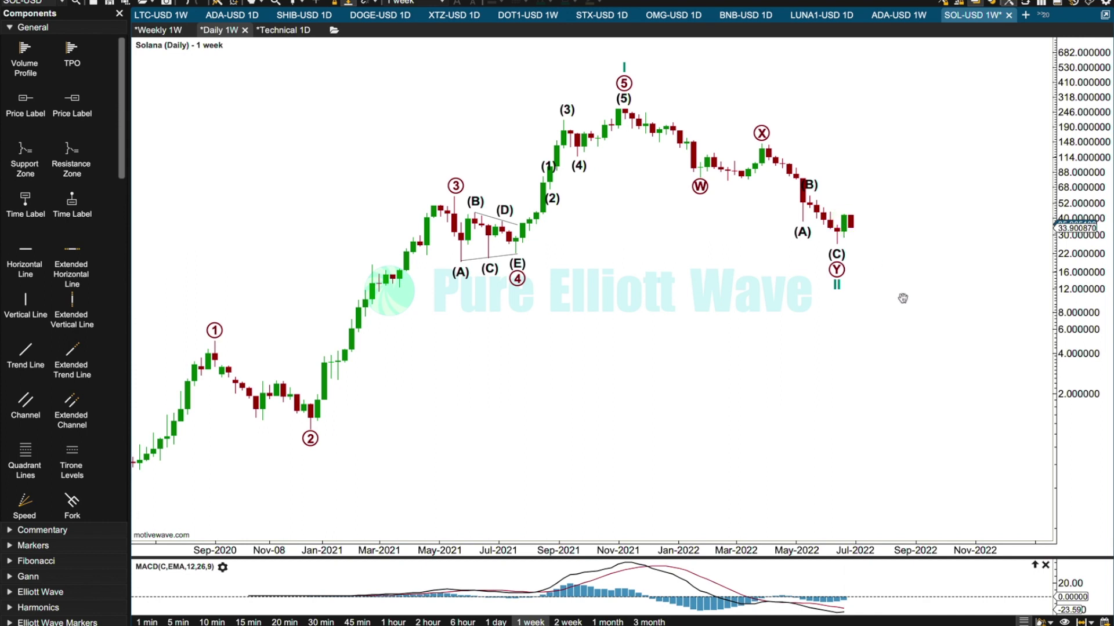
click(828, 235)
Use a temporary Volume study to check weekly and daily volume around the June 2022 low, finishing on the daily timeframe.
click(187, 1)
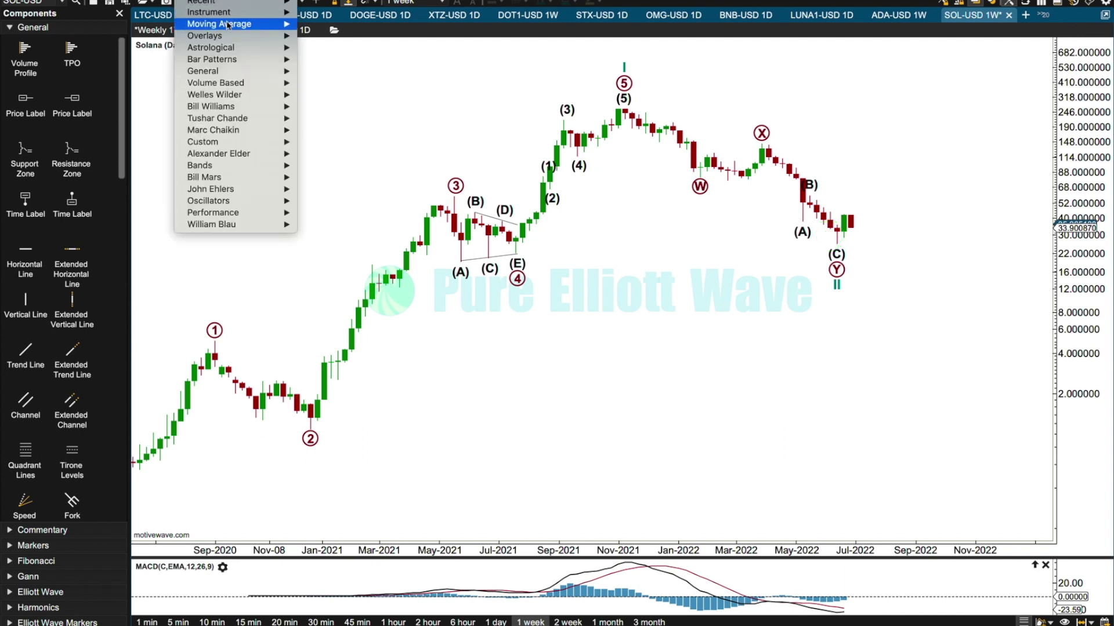
mouse_move(227, 5)
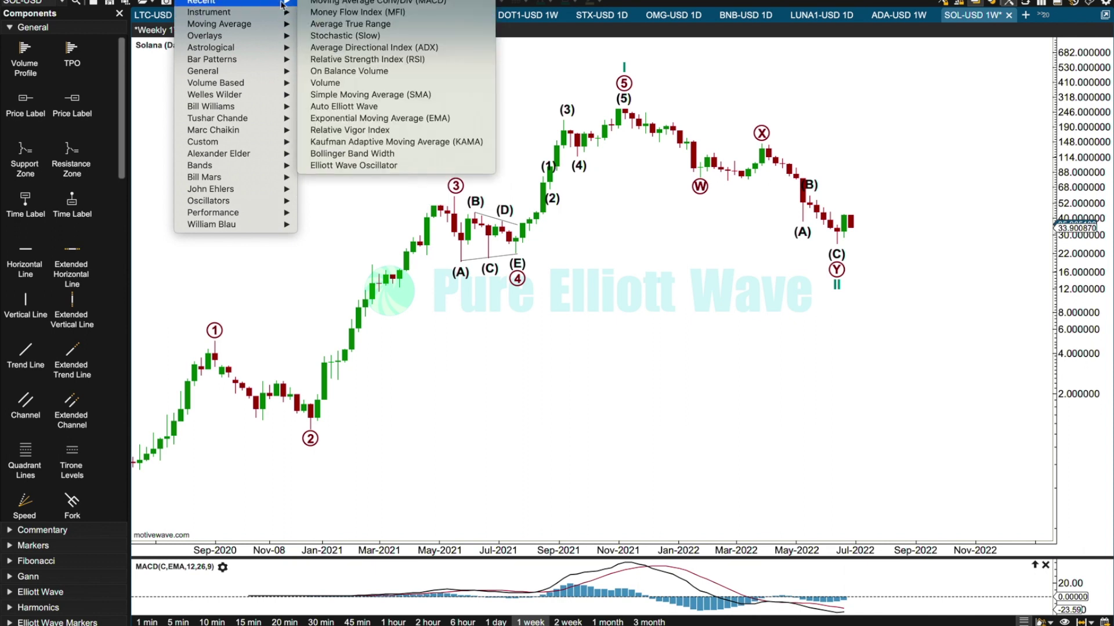
click(325, 83)
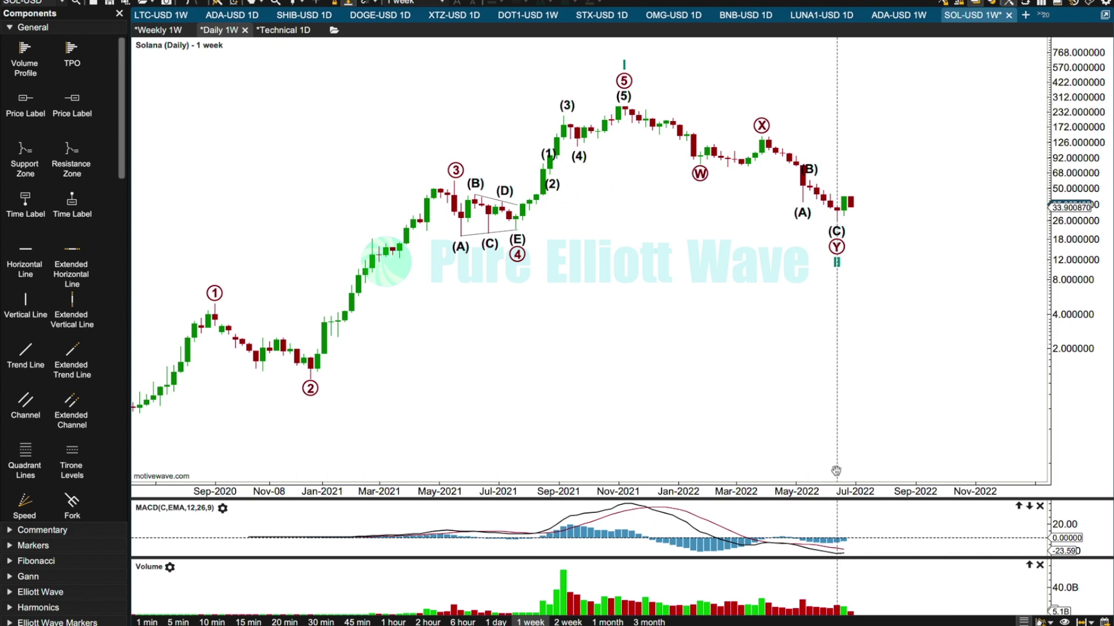
click(846, 203)
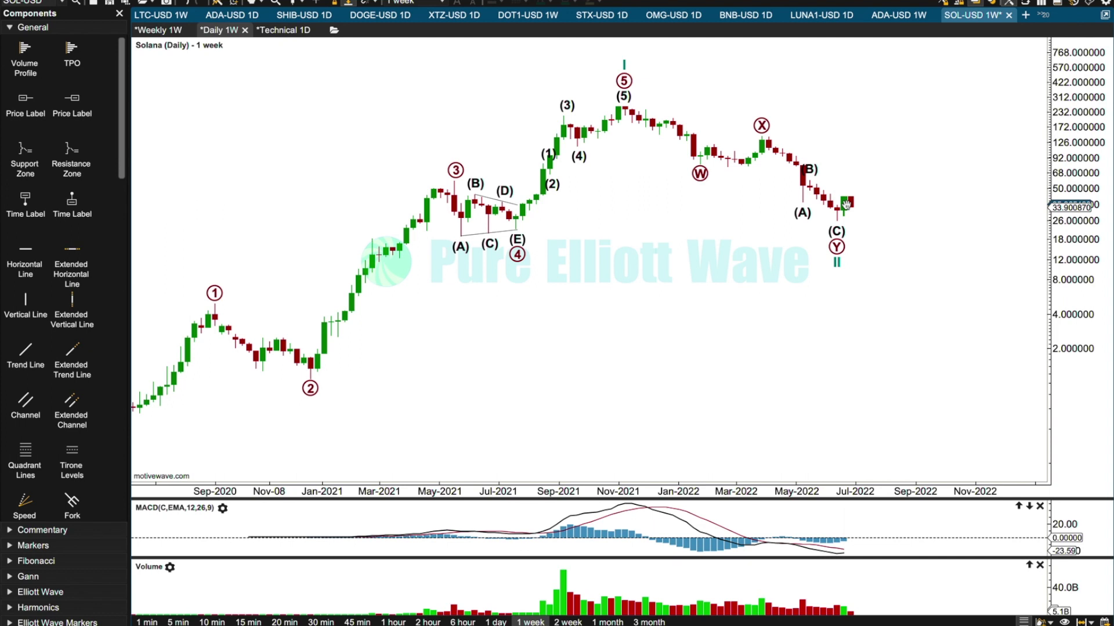
click(496, 623)
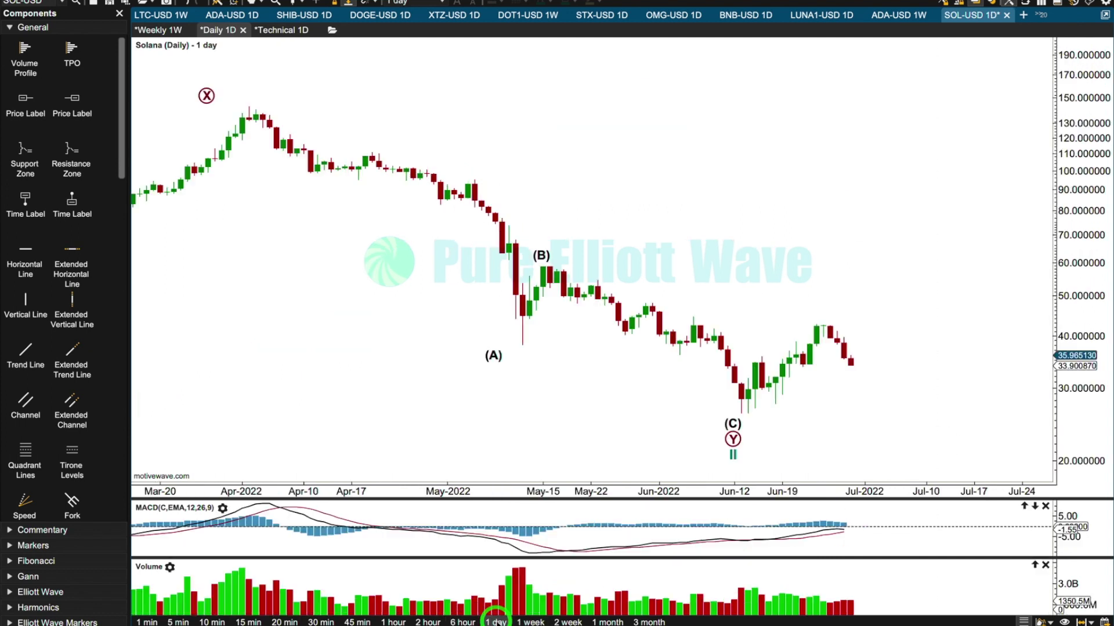
click(1045, 567)
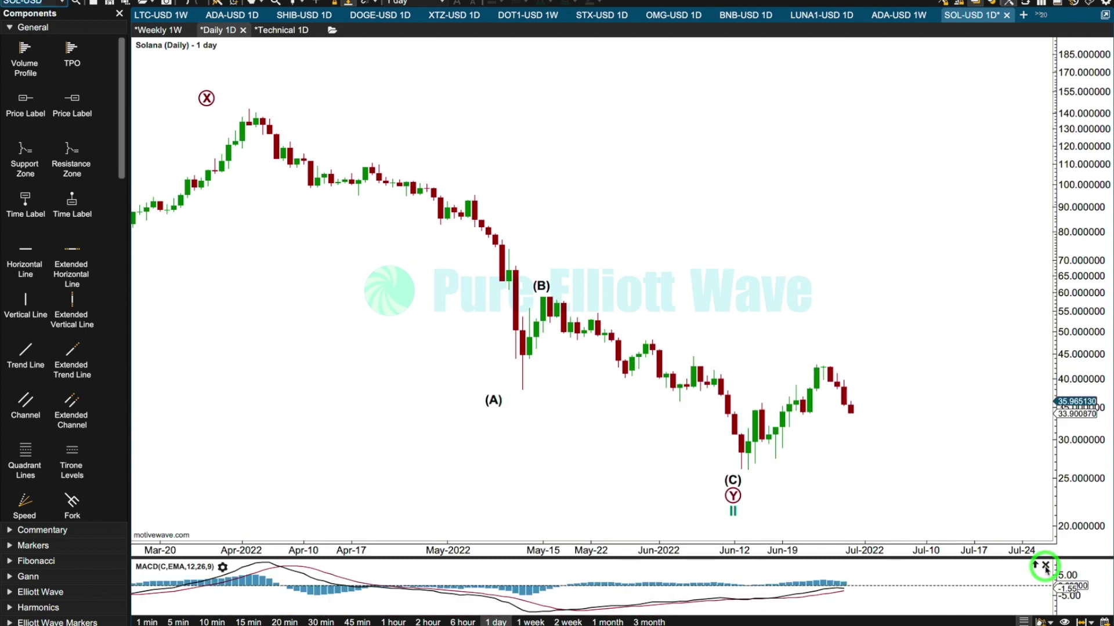
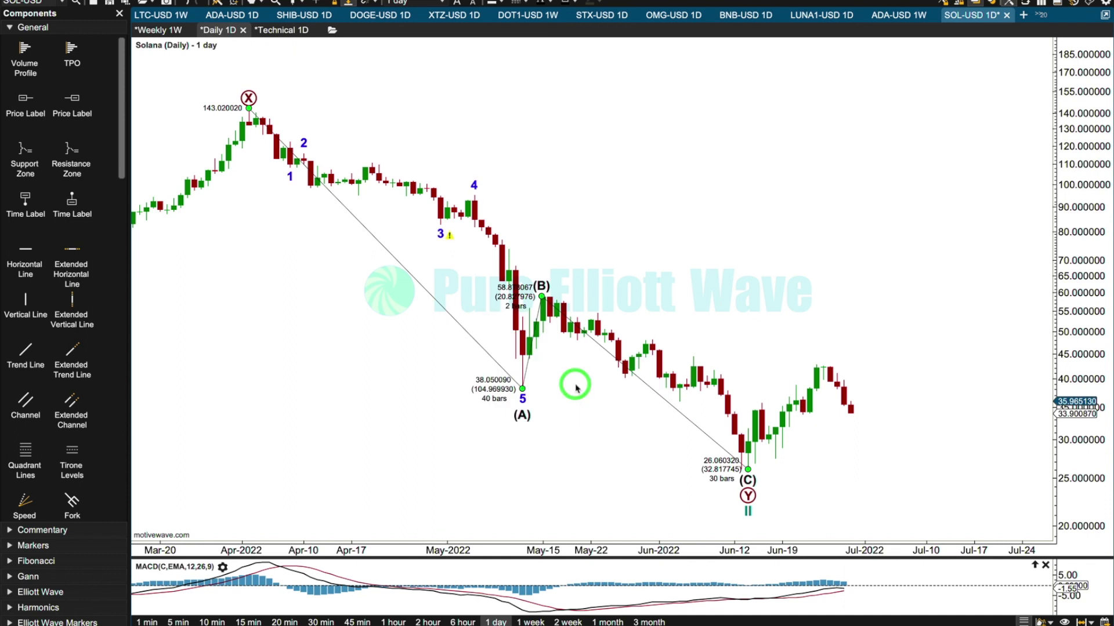
Within wave (A), move wave 3 to 44.003822 and wave 4 to about 53.66 on the May 2022 candles.
drag(439, 233, 515, 363)
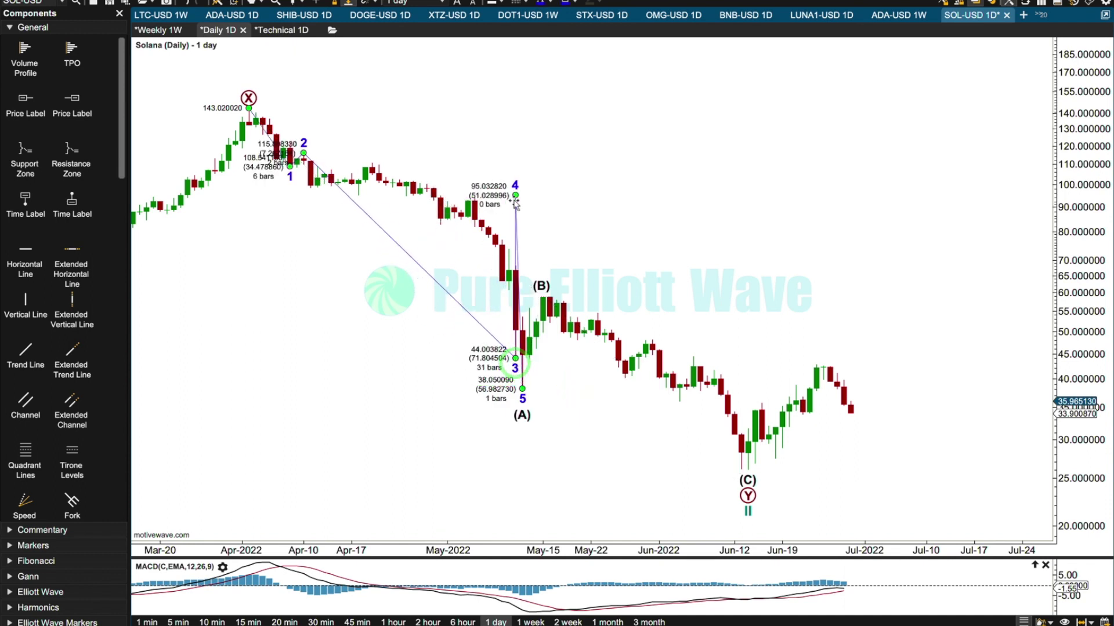
drag(515, 195, 525, 308)
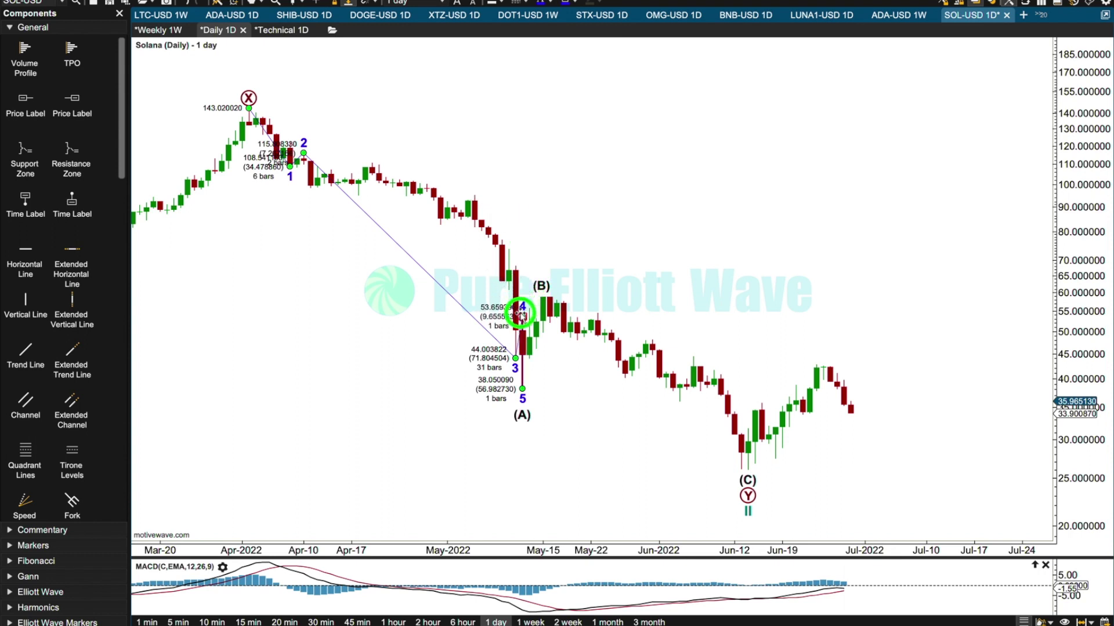
click(291, 280)
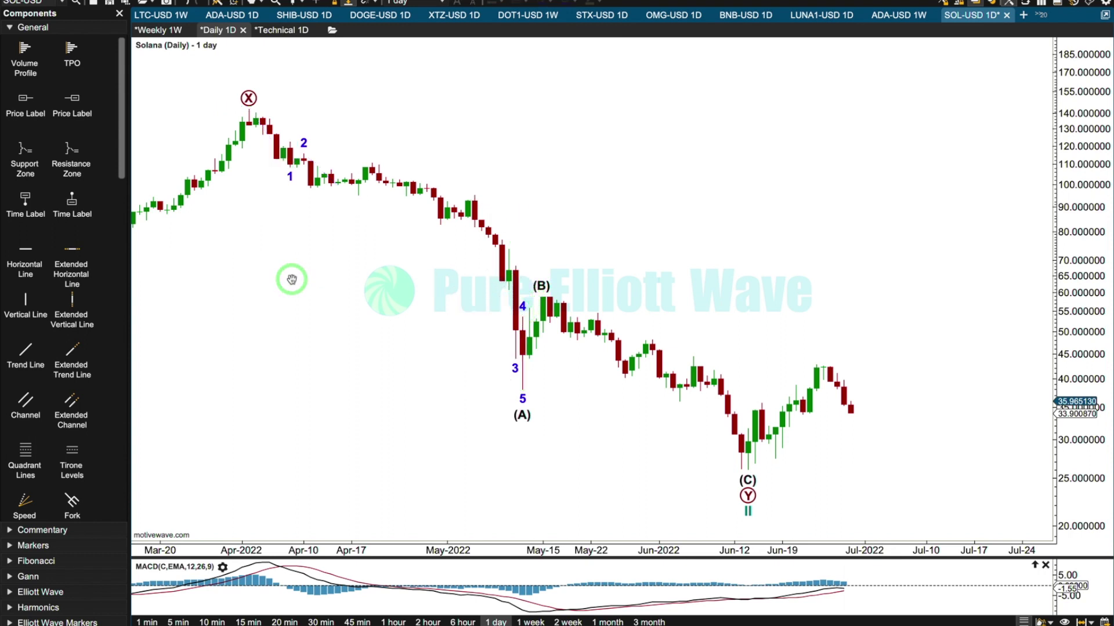
Within wave (A), move wave 1 to the April 2022 low at 95.242775 and wave 2 to the following high at 110.722980.
drag(292, 182, 359, 195)
click(366, 150)
drag(366, 149, 374, 162)
Decompose wave 1 of (A) into a five-wave impulse and move its subwaves iii and iv onto the early-April 2022 candles.
right_click(310, 156)
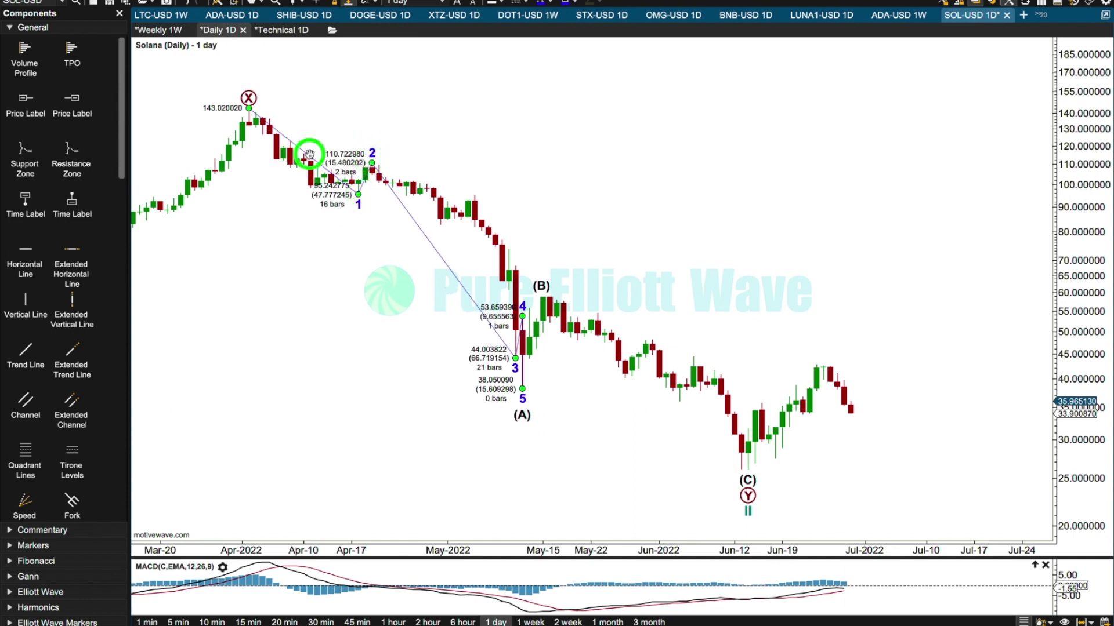
mouse_move(417, 207)
click(454, 221)
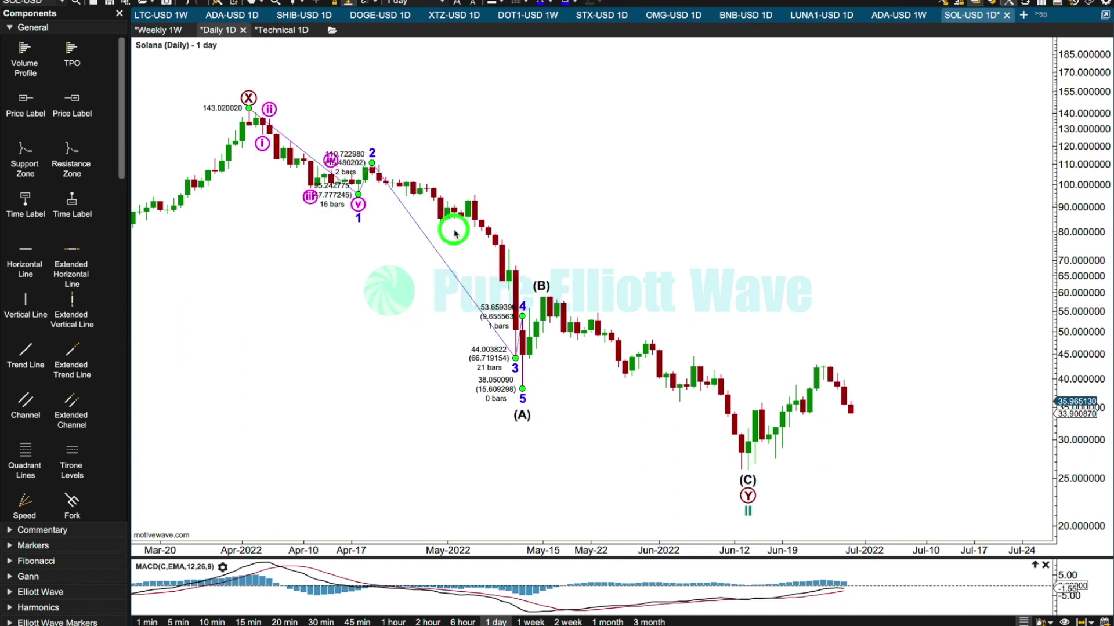
click(267, 223)
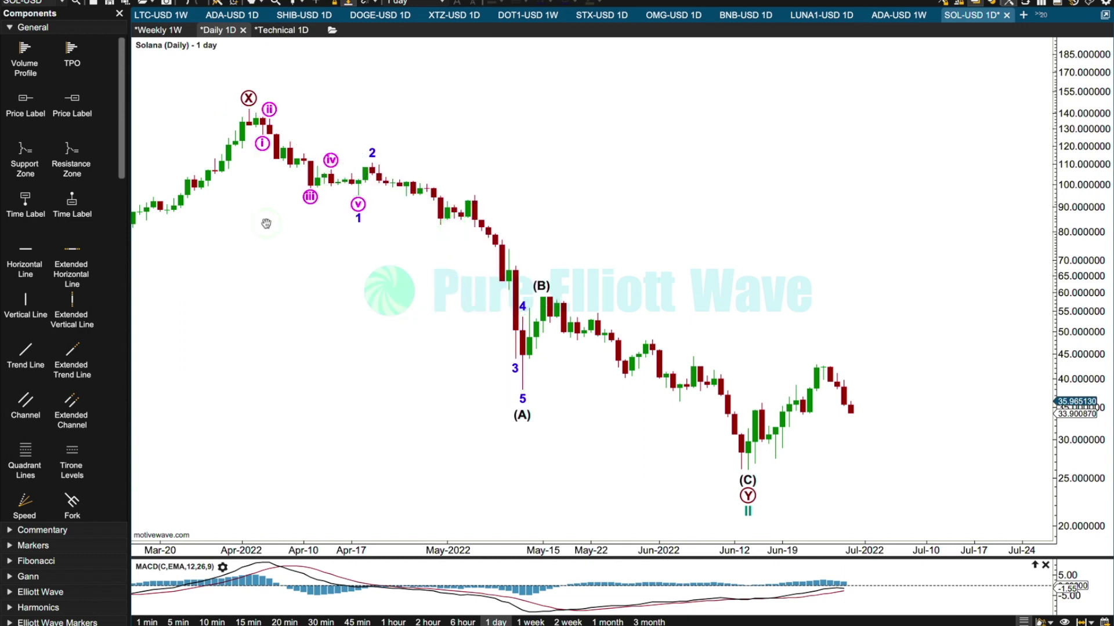
drag(310, 198, 290, 138)
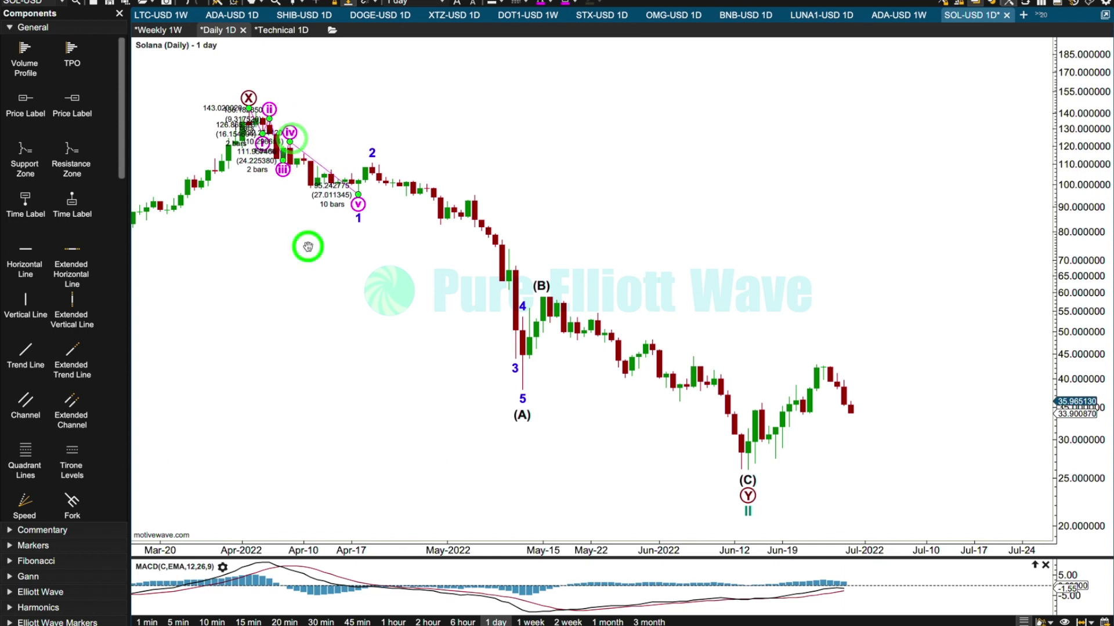
click(308, 246)
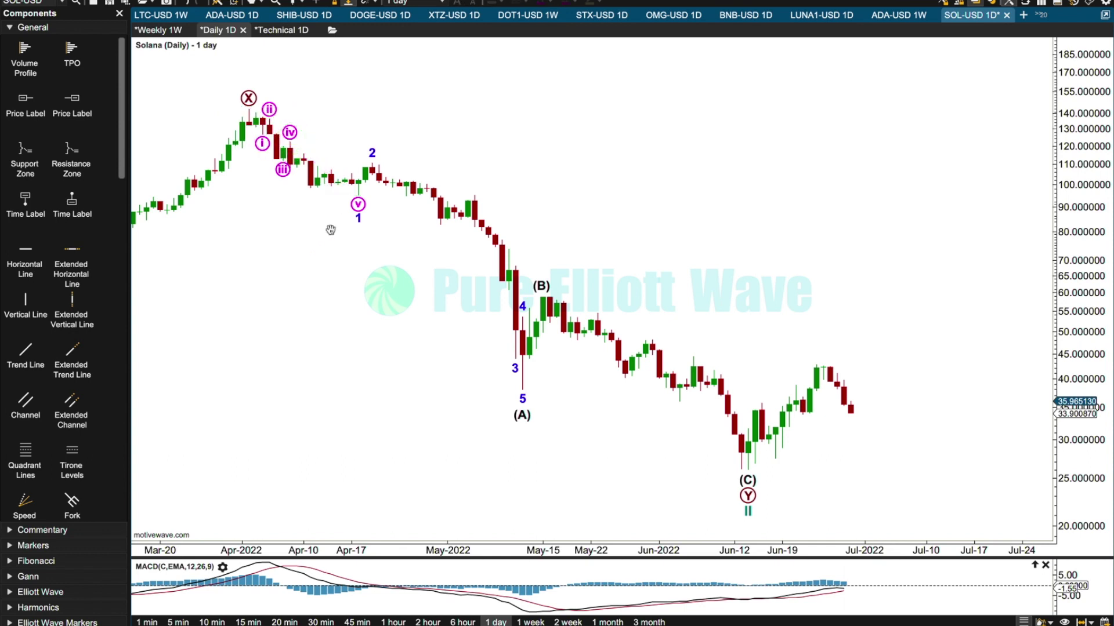
click(358, 204)
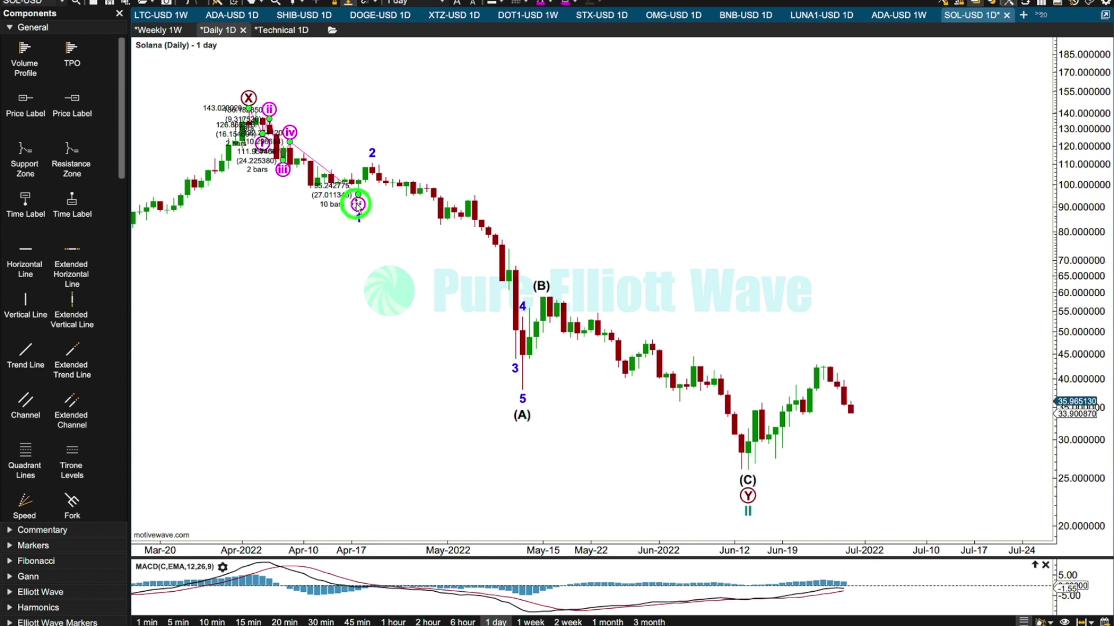
drag(339, 178, 339, 178)
right_click(338, 178)
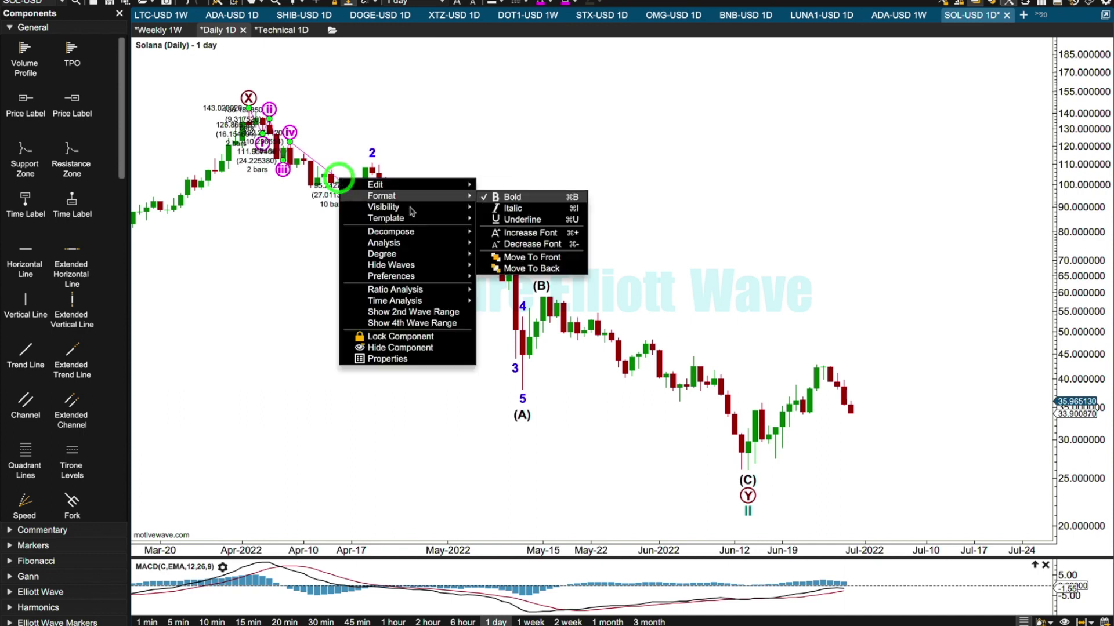
mouse_move(418, 231)
click(513, 256)
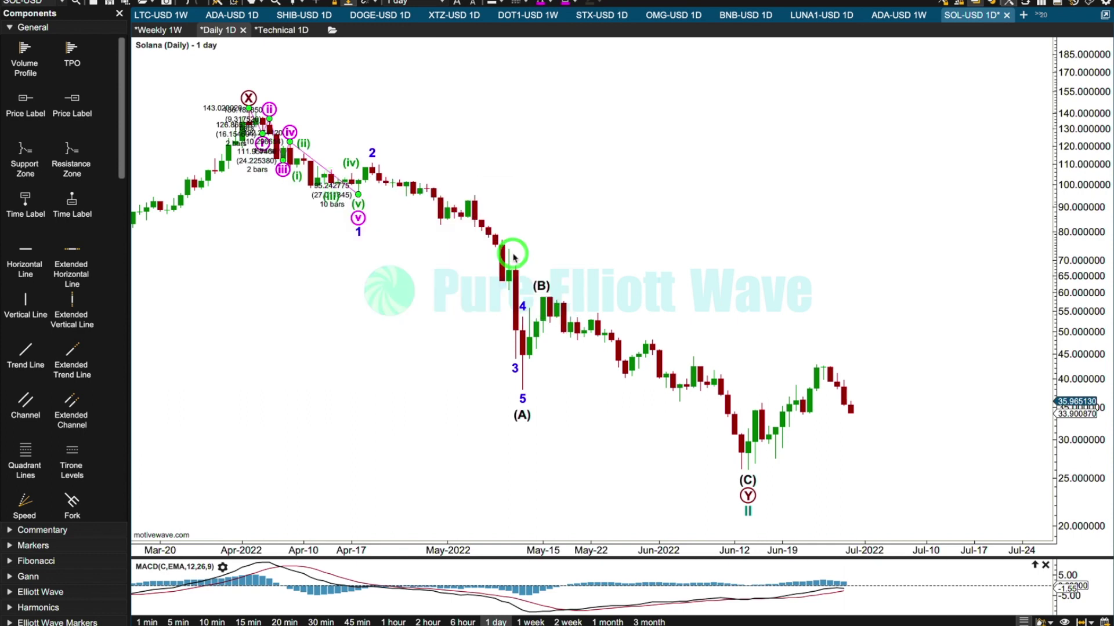
drag(296, 322, 481, 331)
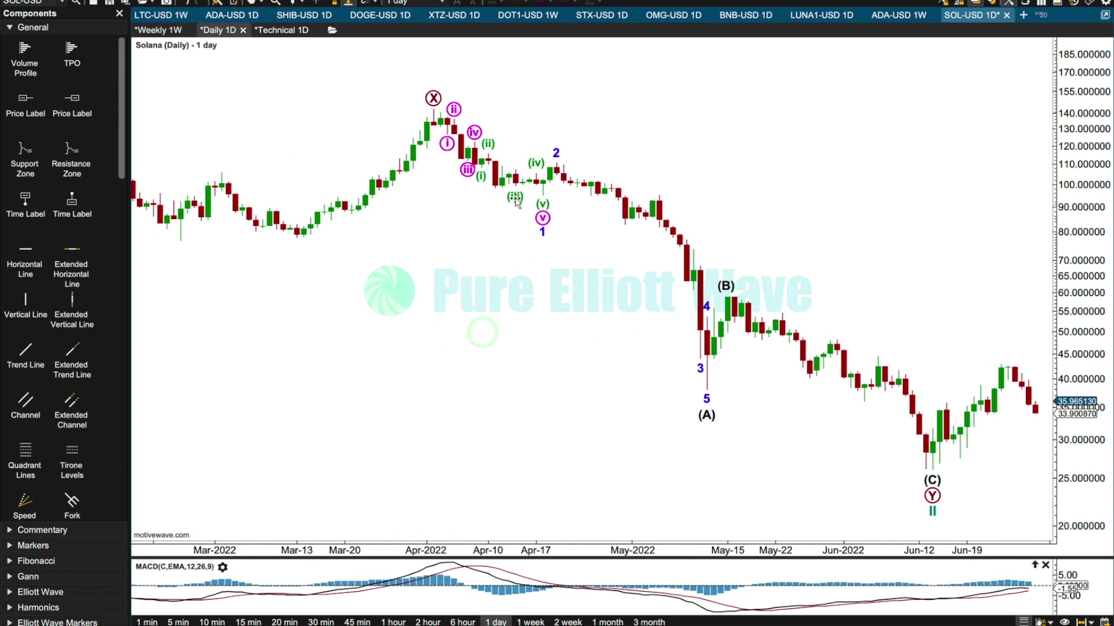
click(496, 191)
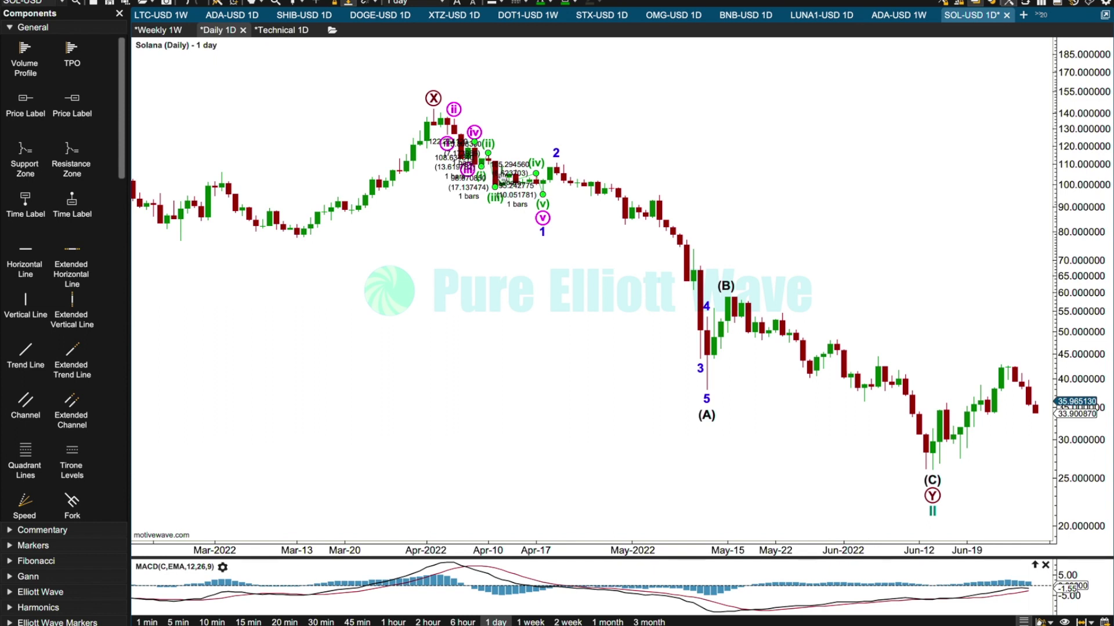
click(468, 280)
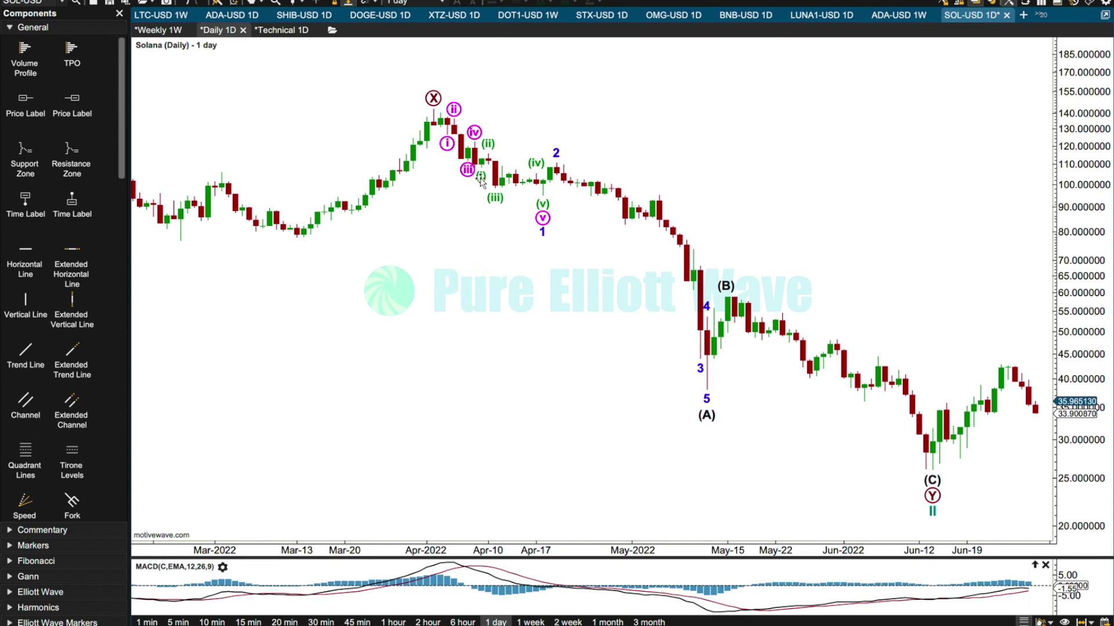
click(502, 174)
click(534, 167)
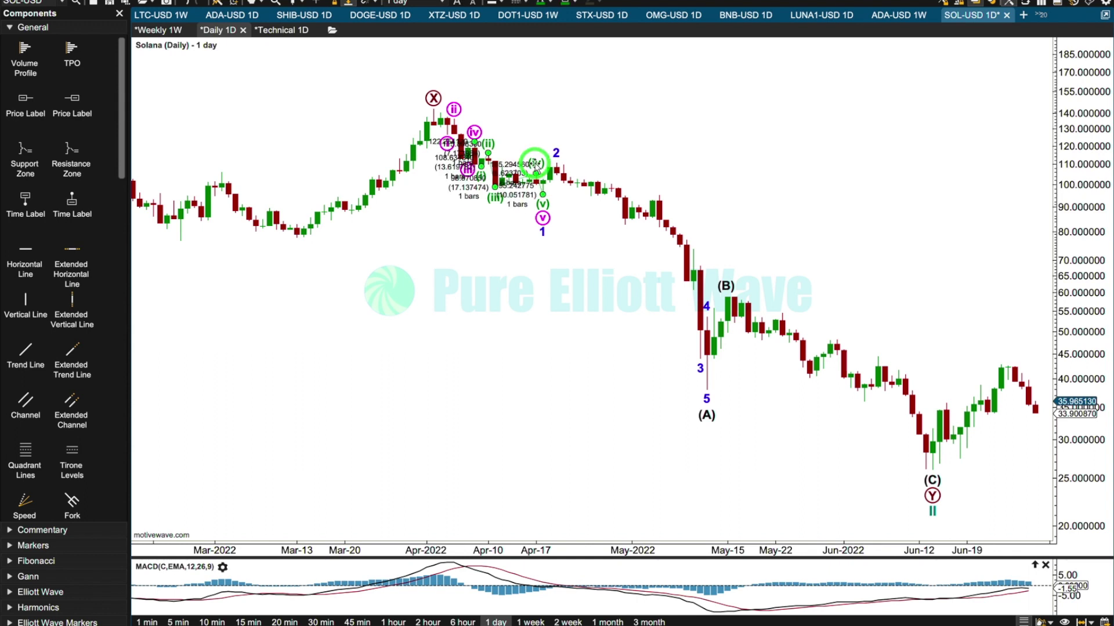
key(Delete)
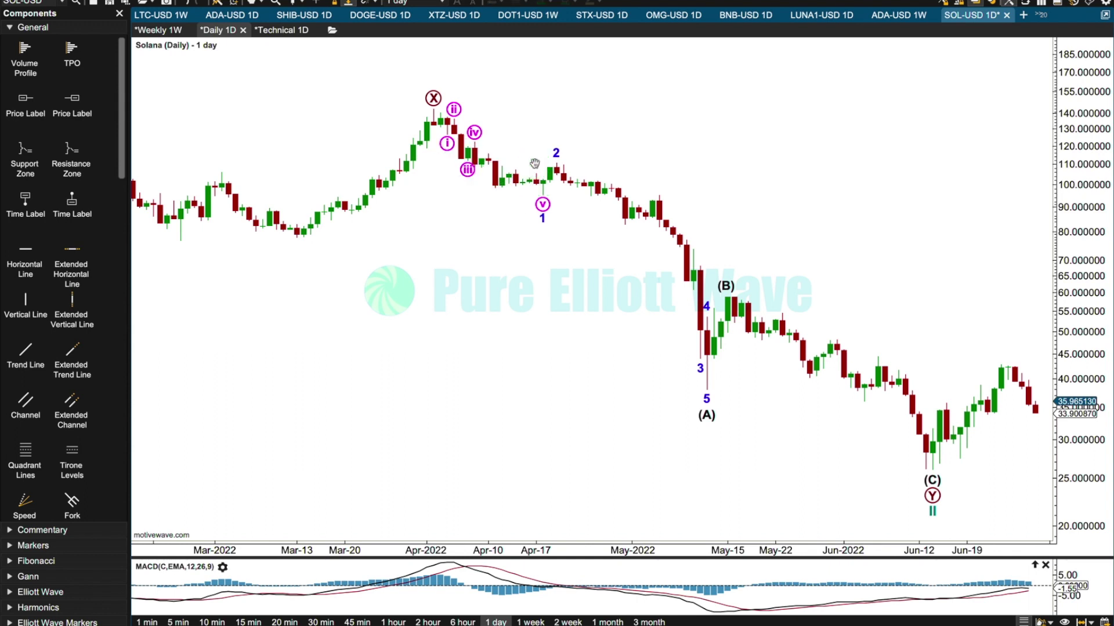
Move the end of wave 1 to the April 2022 low at 98.670850 and decompose wave 2 into an a-b-c correction.
drag(544, 225, 495, 187)
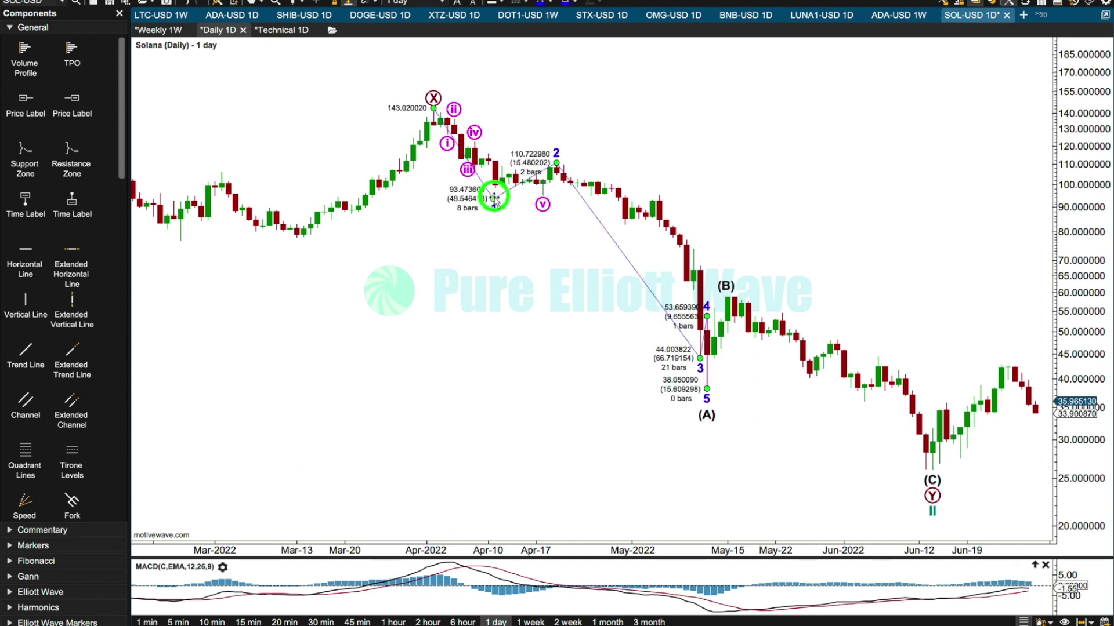
right_click(532, 172)
mouse_move(624, 228)
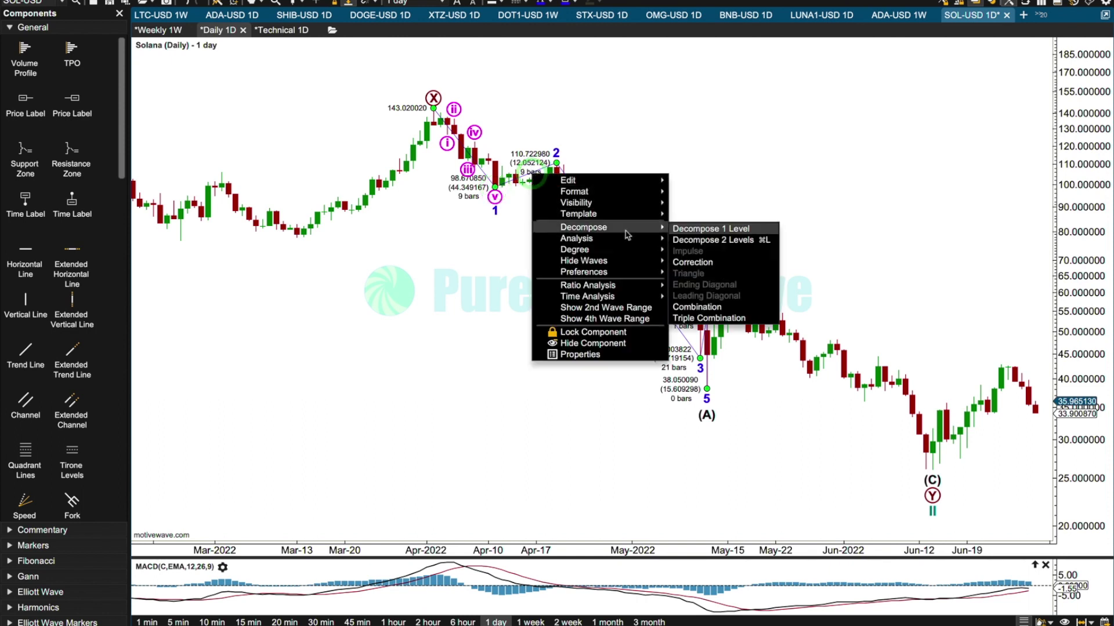
click(706, 265)
click(497, 159)
drag(500, 161, 506, 168)
click(658, 145)
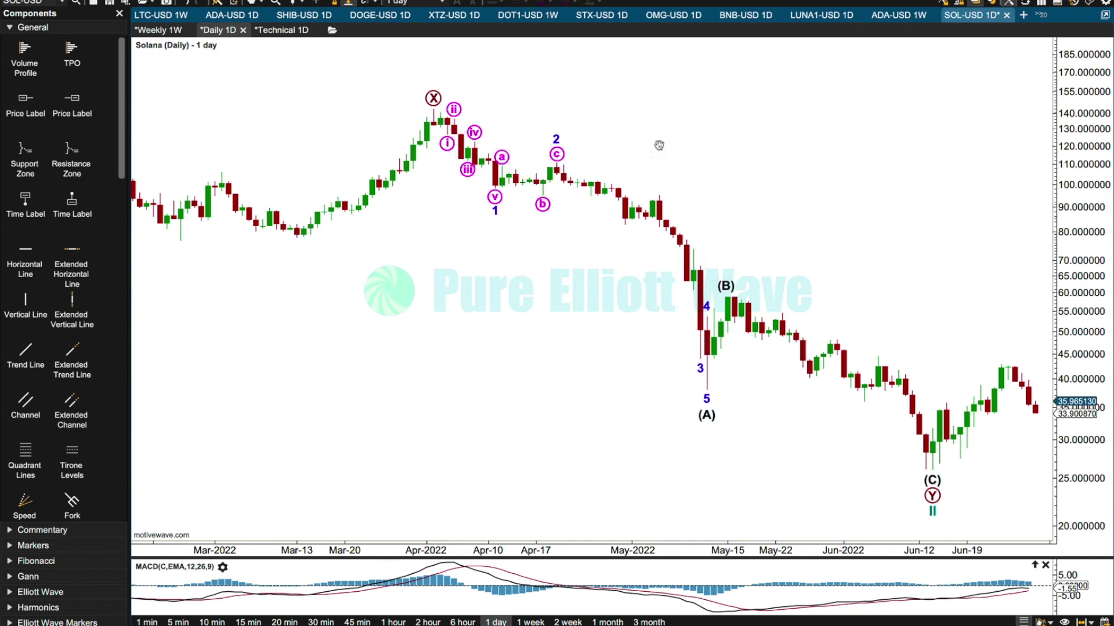
Decompose wave 3 of (A) into a five-wave impulse ending at the May 2022 low.
click(559, 141)
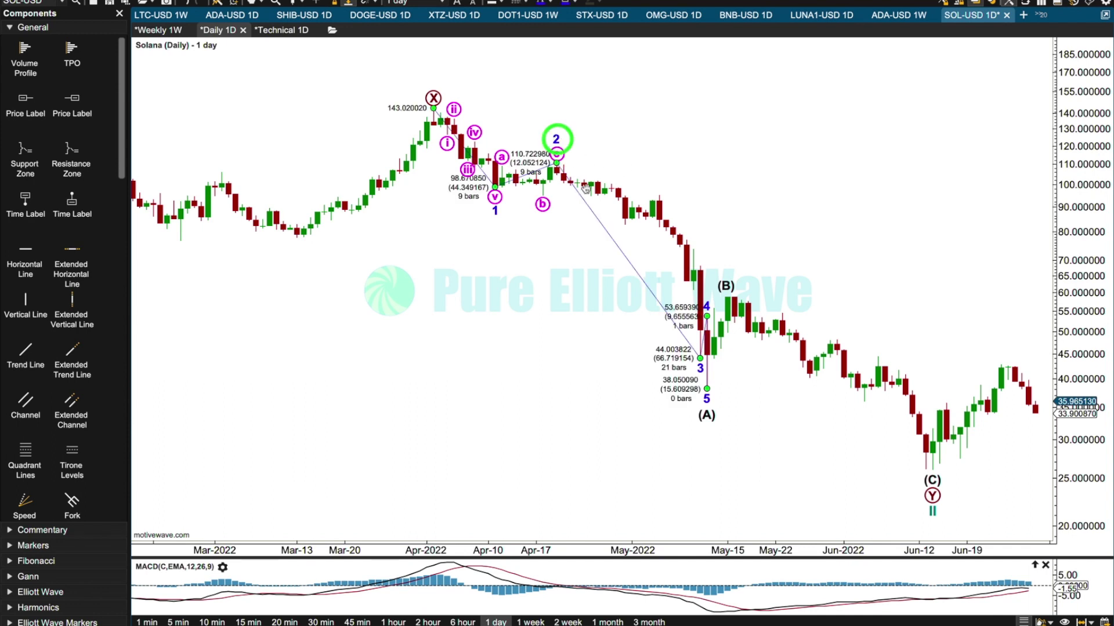
right_click(590, 208)
mouse_move(666, 268)
click(750, 277)
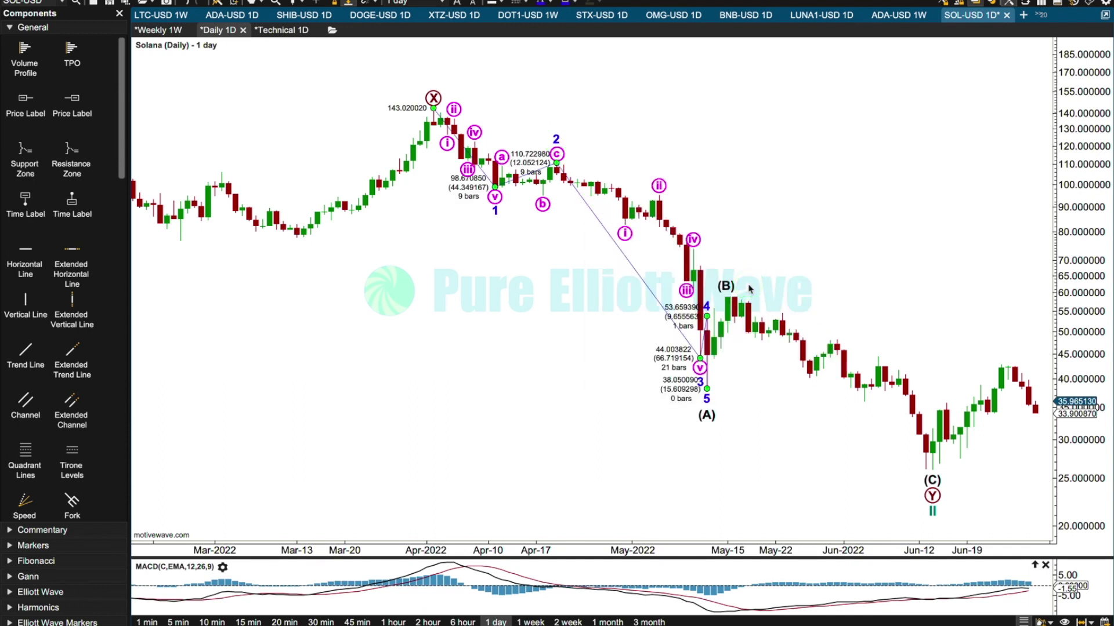
Decompose wave (C) into a 1-5 impulse and move its wave 4 to the June 2022 high at 44.450620.
drag(886, 241, 659, 219)
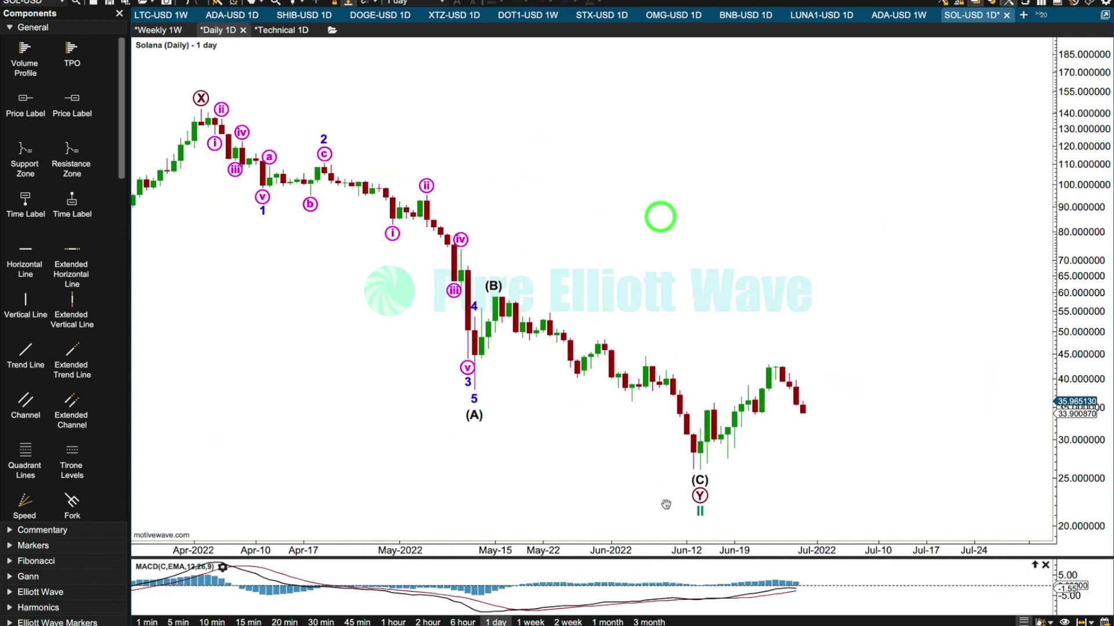
click(701, 483)
right_click(650, 426)
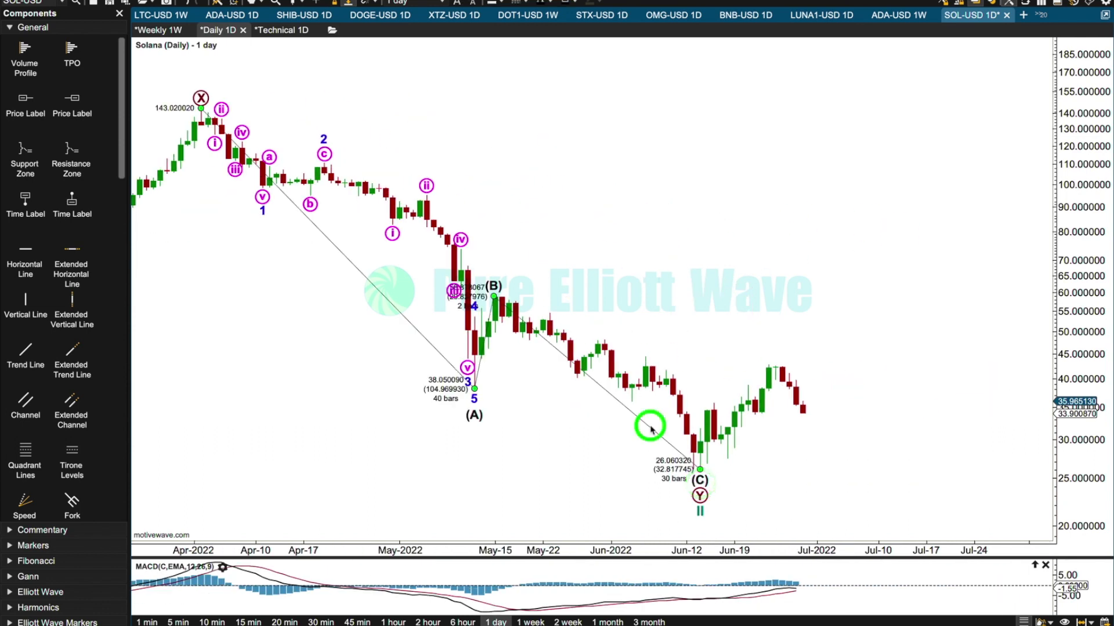
mouse_move(727, 480)
click(782, 504)
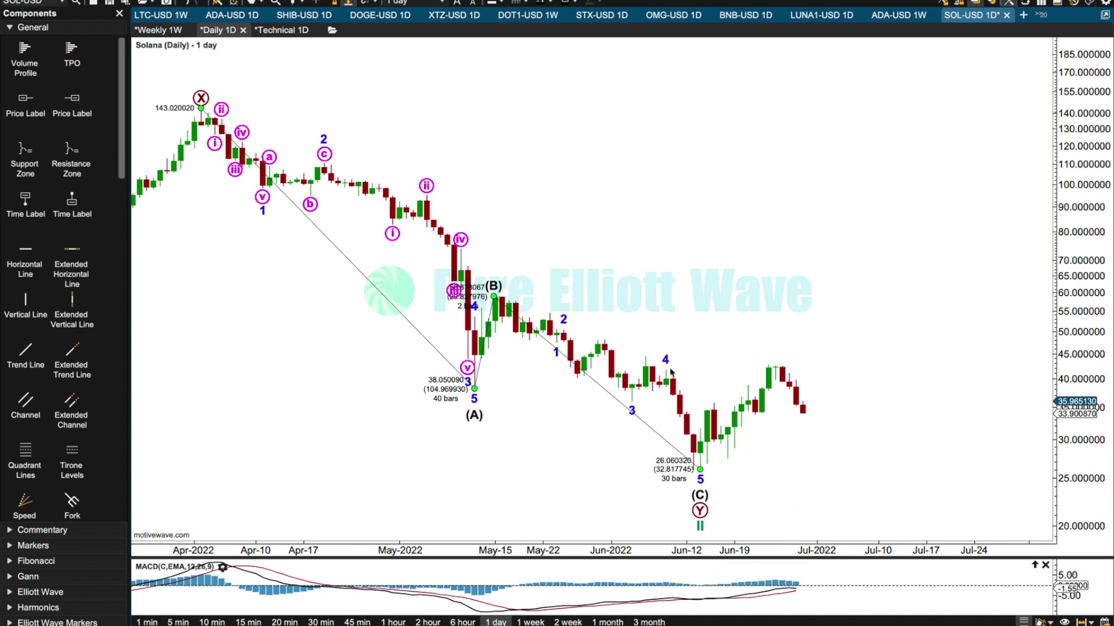
drag(631, 417, 648, 356)
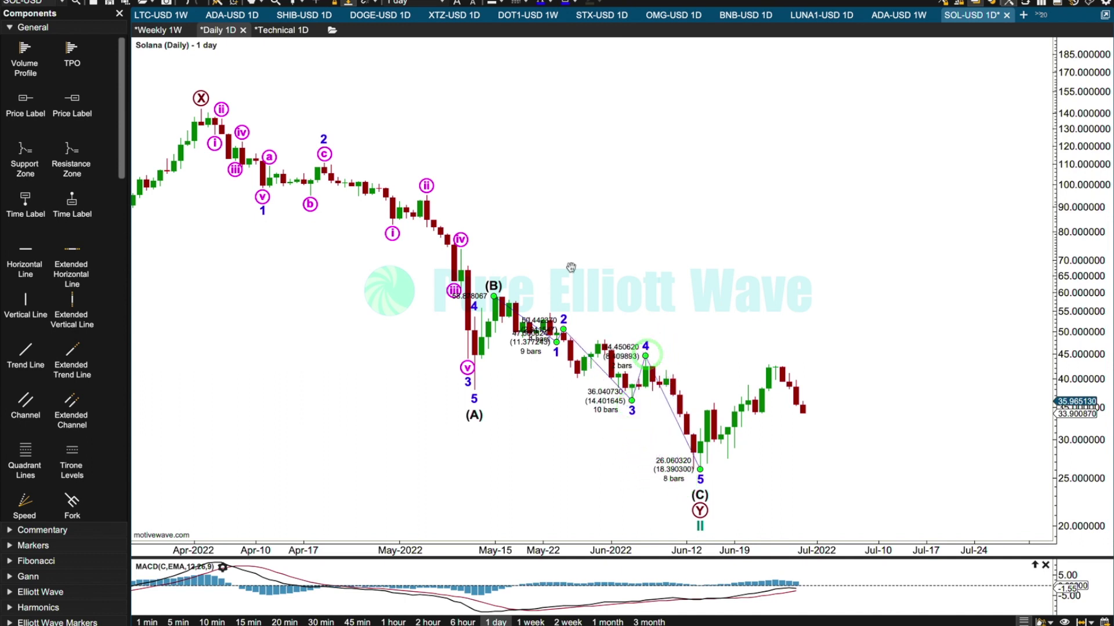
click(573, 238)
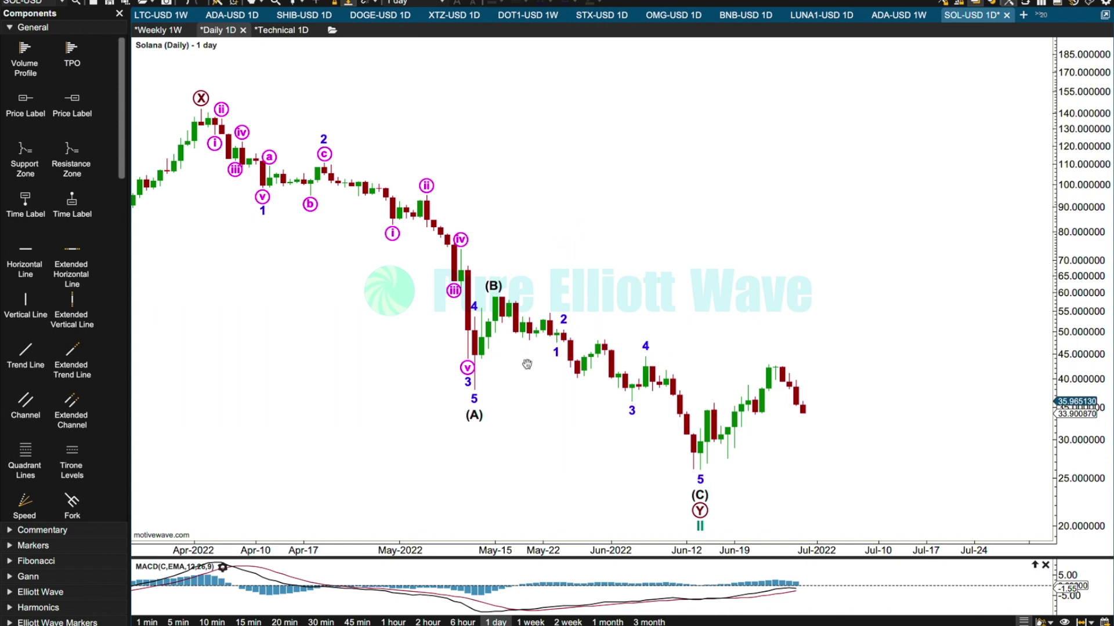
Shift wave (B) one candle later and move wave 1 of (C) to about 52.27 and wave 2 to about 58.04 in mid-May.
click(498, 287)
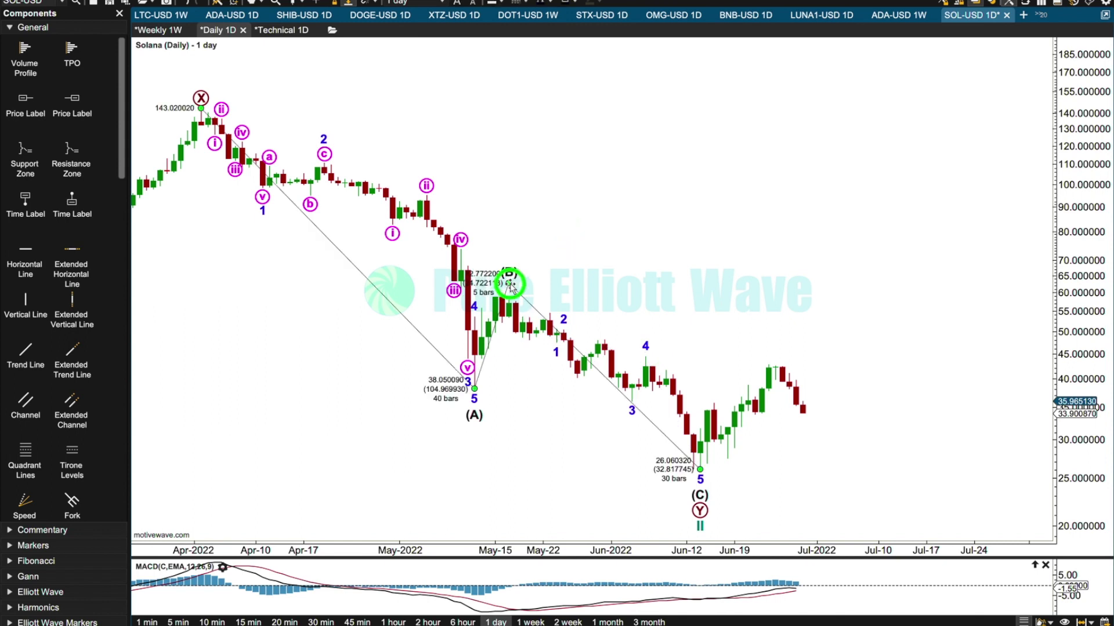
click(557, 352)
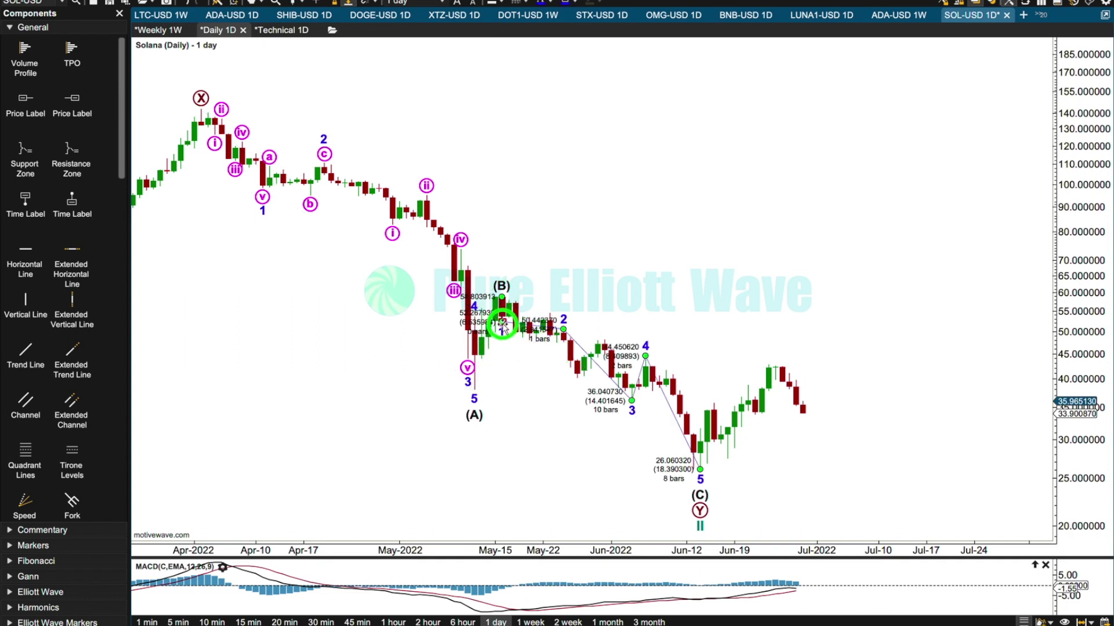
drag(563, 329, 509, 299)
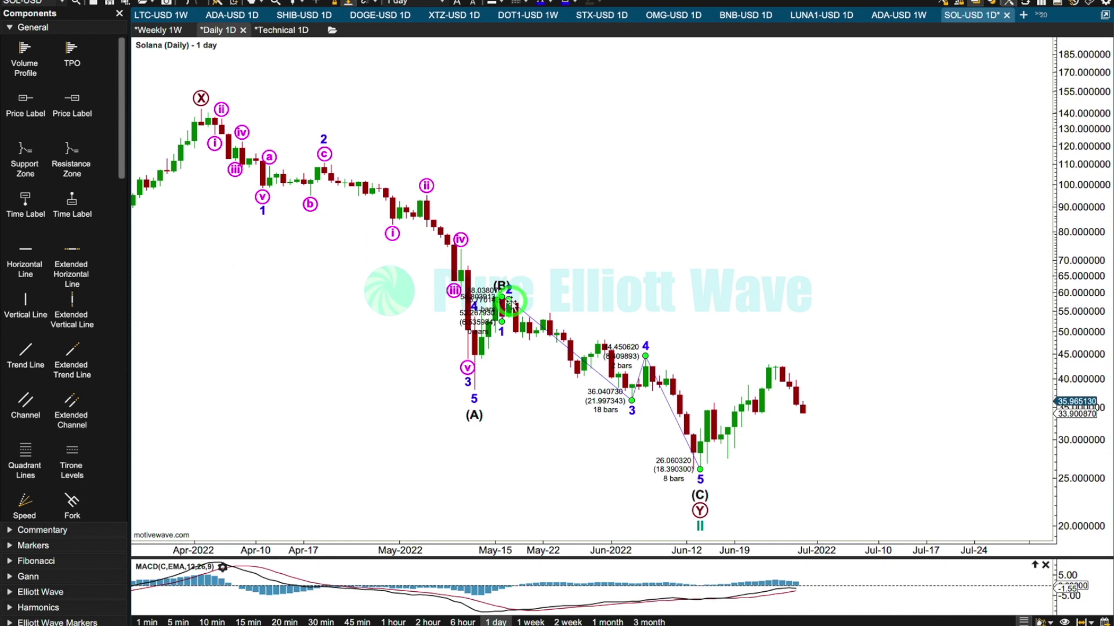
Decompose wave 3 of (C) into a five-wave impulse ending at the June 2022 low at 36.040730.
right_click(543, 329)
mouse_move(638, 380)
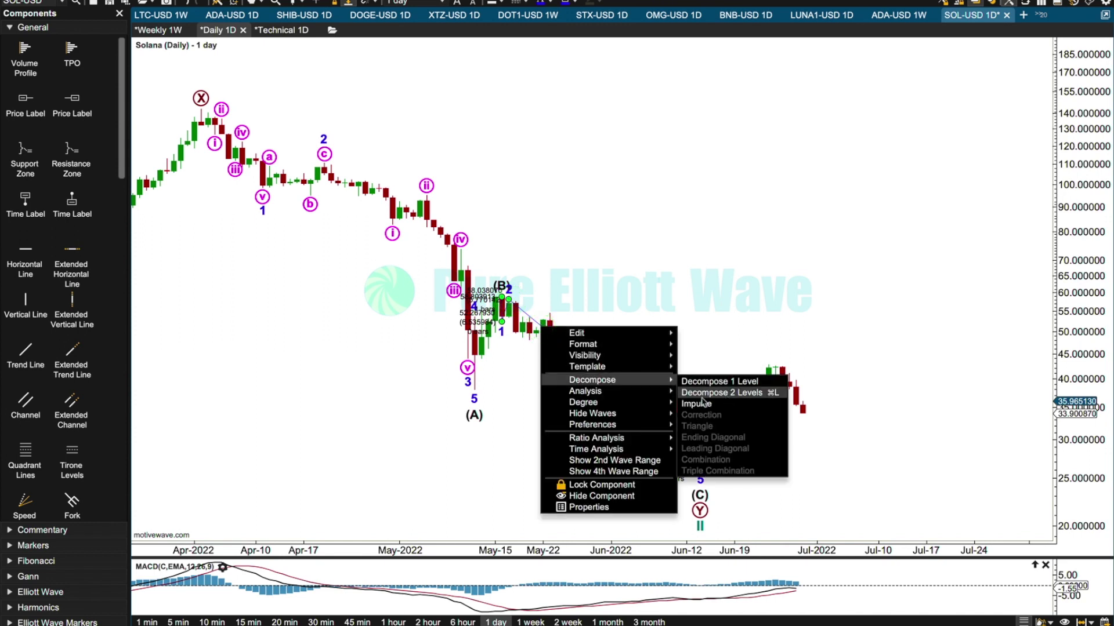
click(702, 403)
click(615, 257)
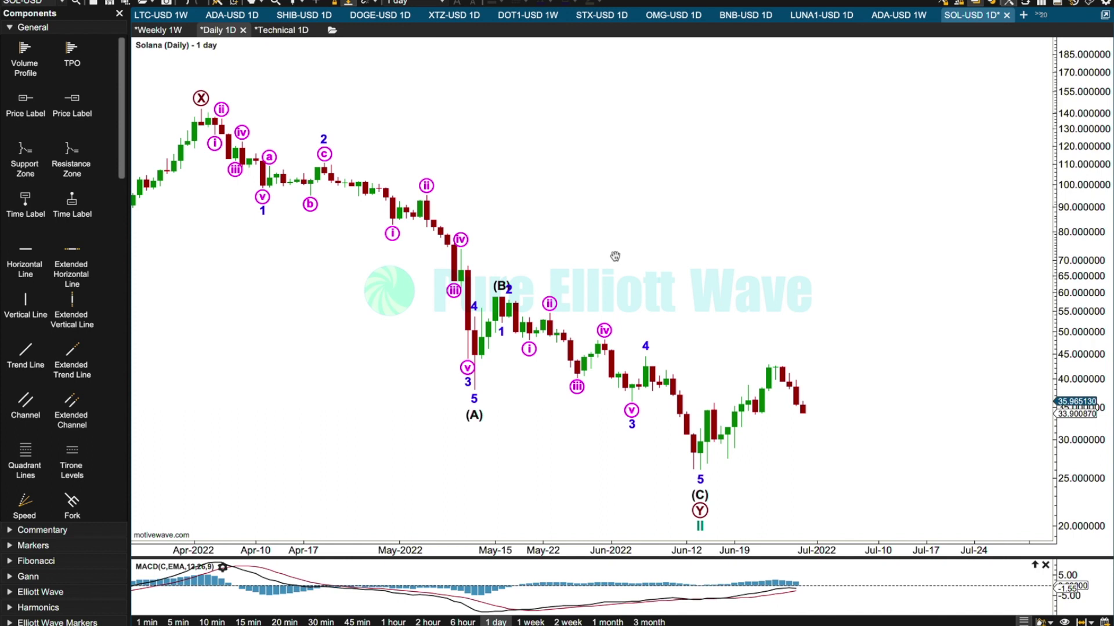
Draw an extended channel from the X high at 143.020020 through the ii high at 95.032820, with its parallel line along the (A) and (C) lows.
click(71, 400)
click(494, 278)
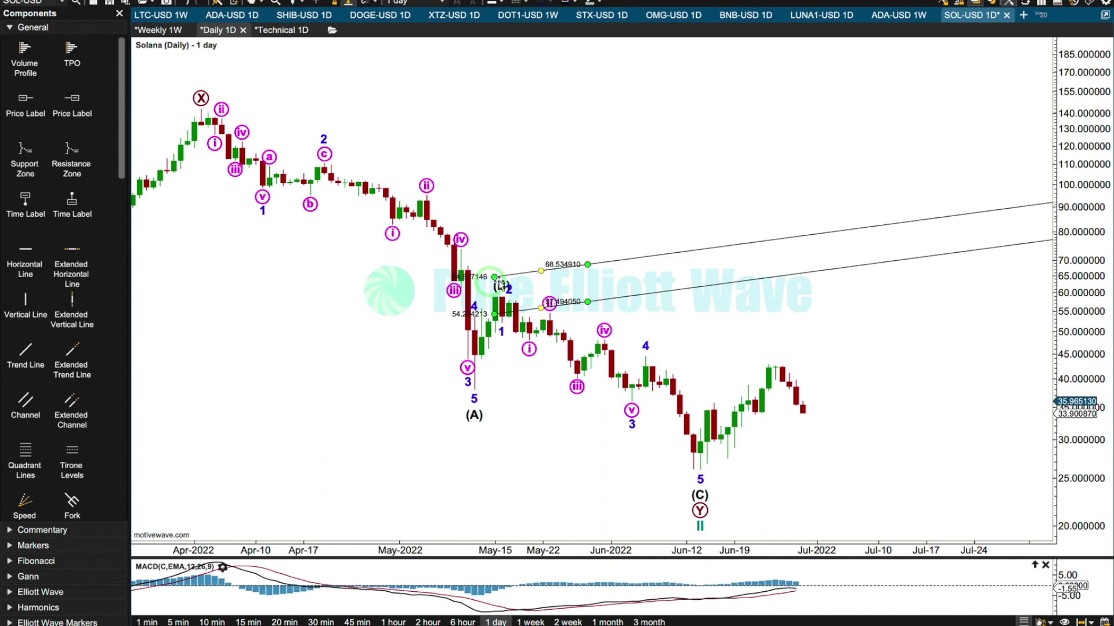
drag(495, 278, 201, 108)
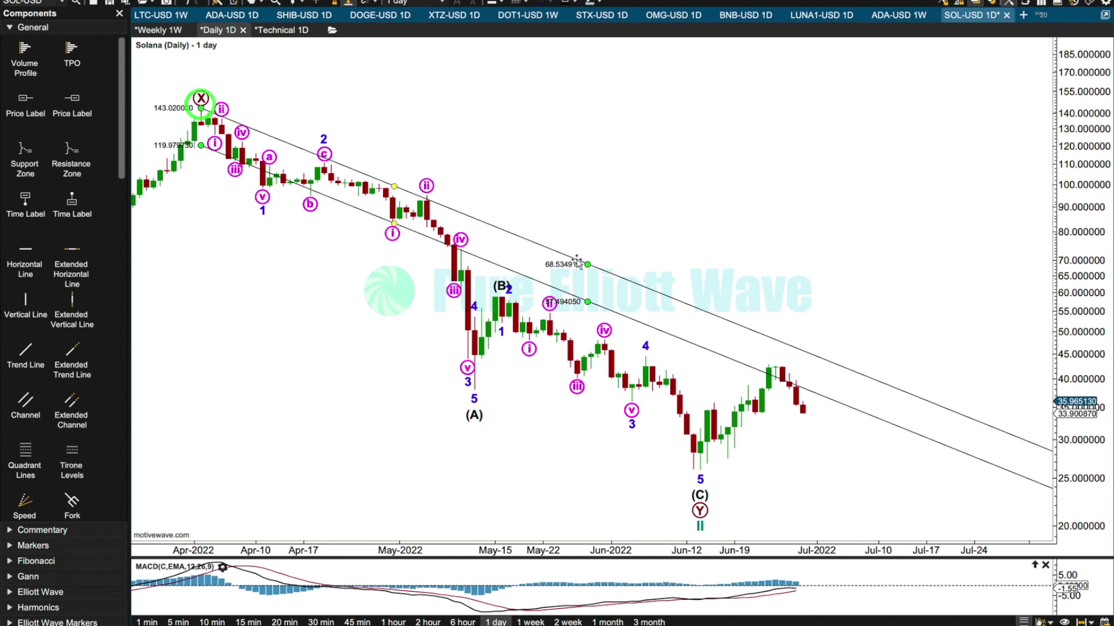
drag(588, 264, 427, 197)
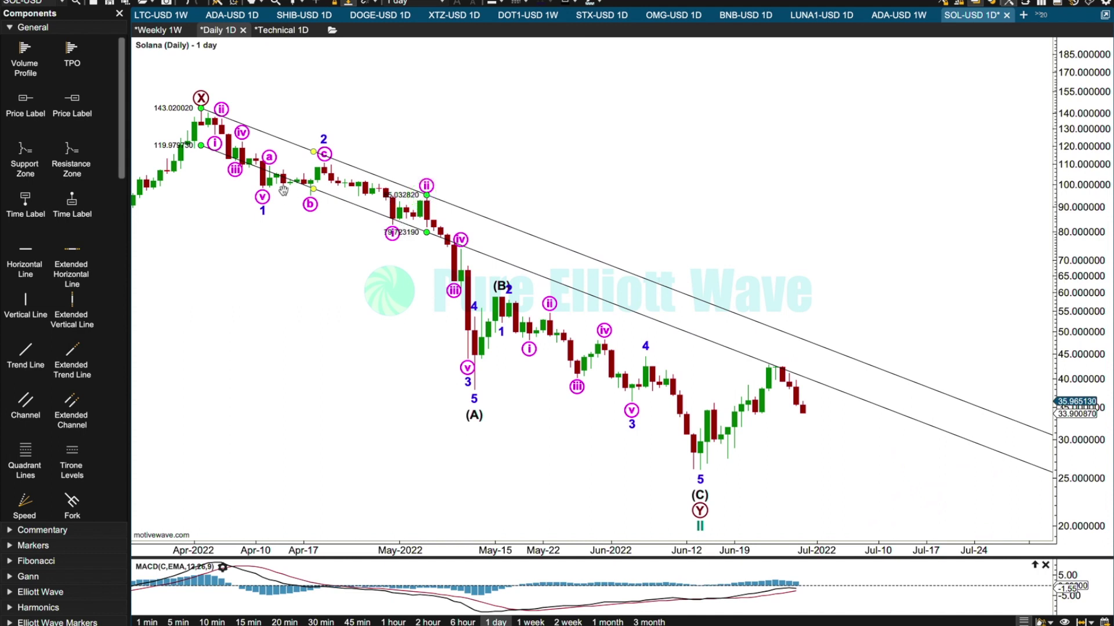
drag(311, 188, 303, 326)
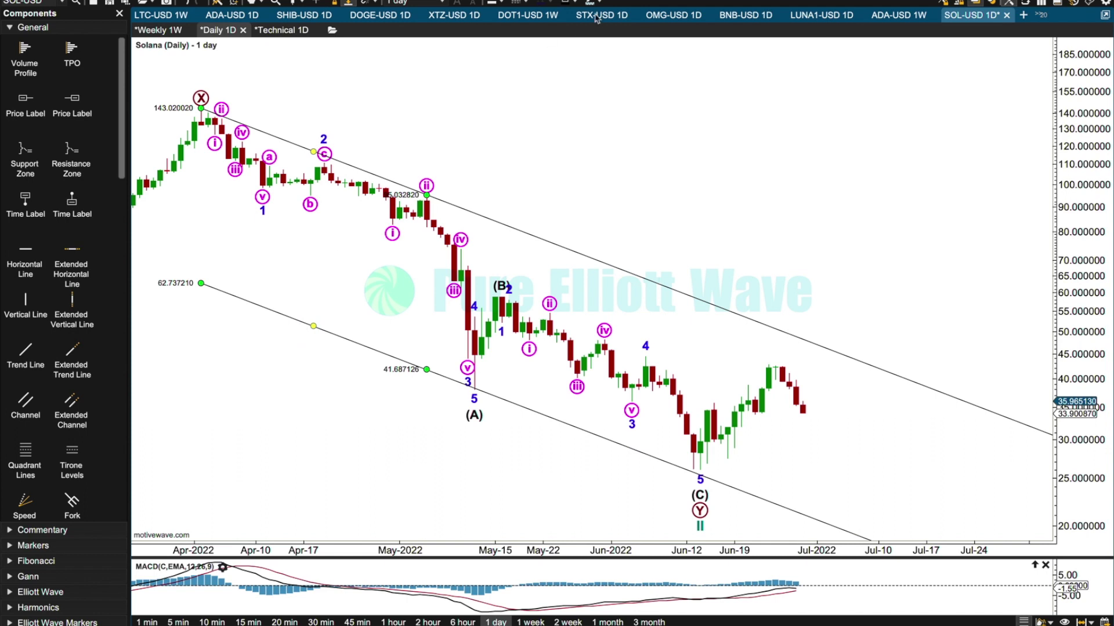
Format the extended channel with teal lines and a line width of 0.75.
click(562, 3)
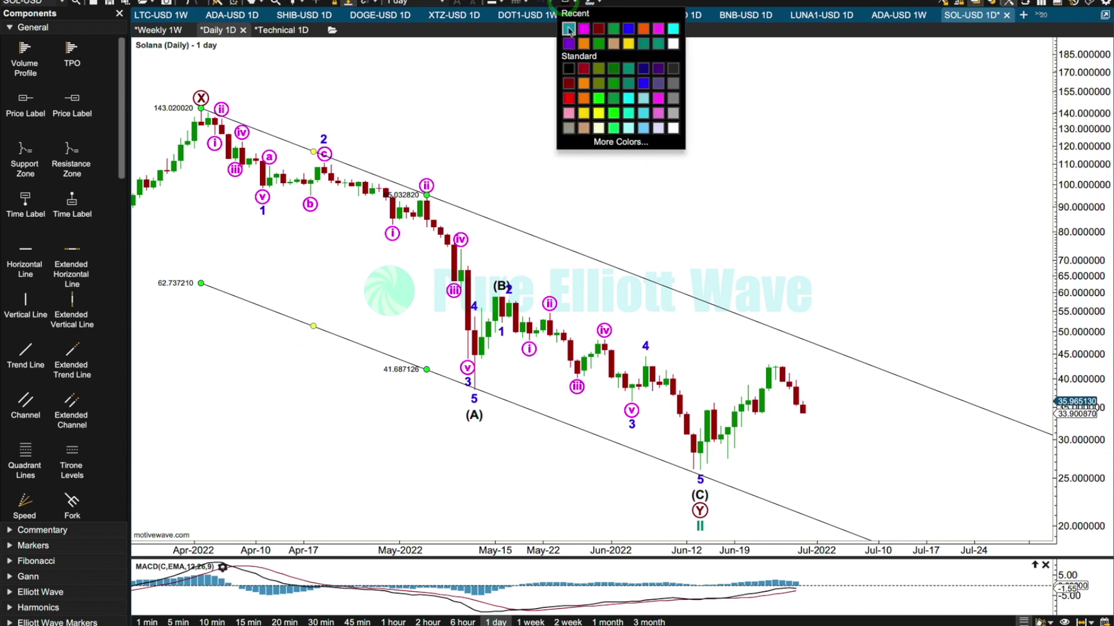
click(568, 30)
click(492, 3)
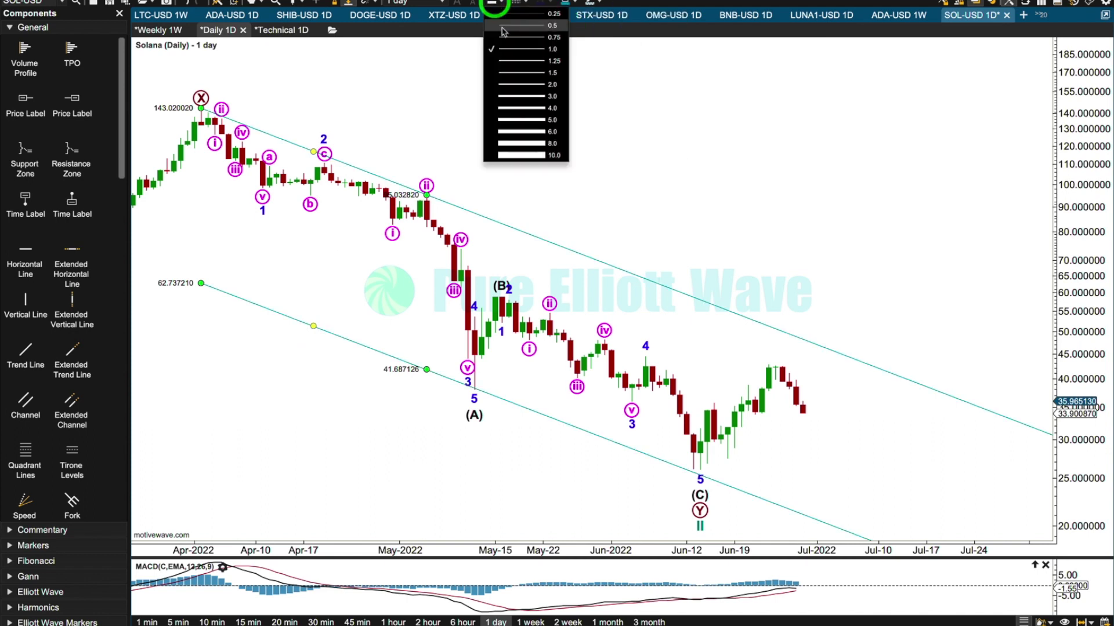
click(509, 37)
click(253, 2)
click(300, 129)
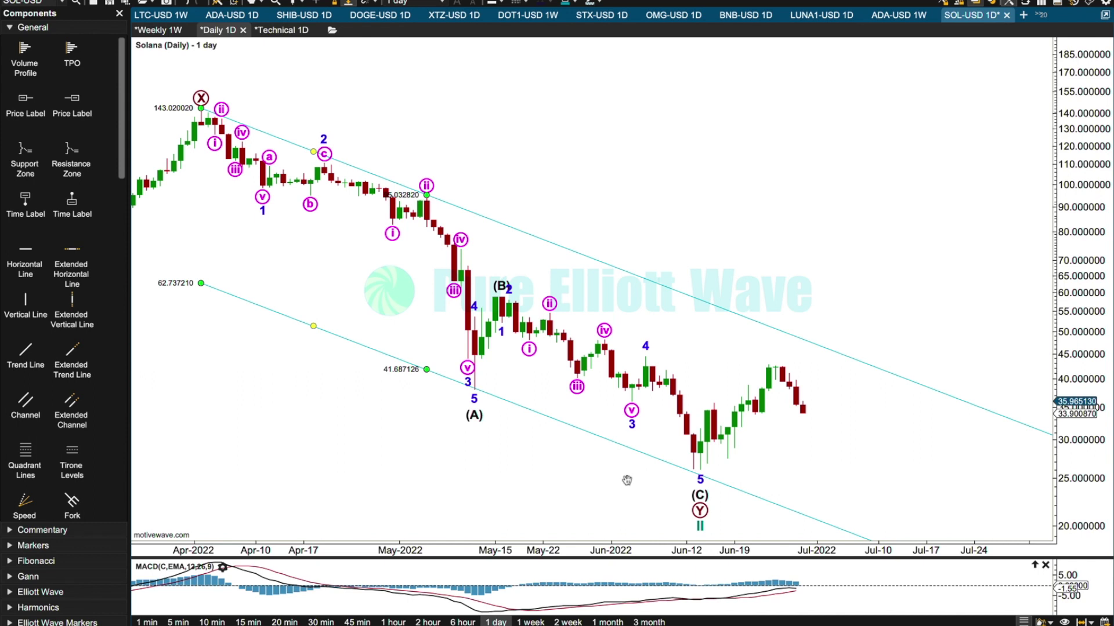
Open Solana's daily Technical chart and examine volume and On Balance Volume around the May 2021 low at 19.139840.
click(272, 30)
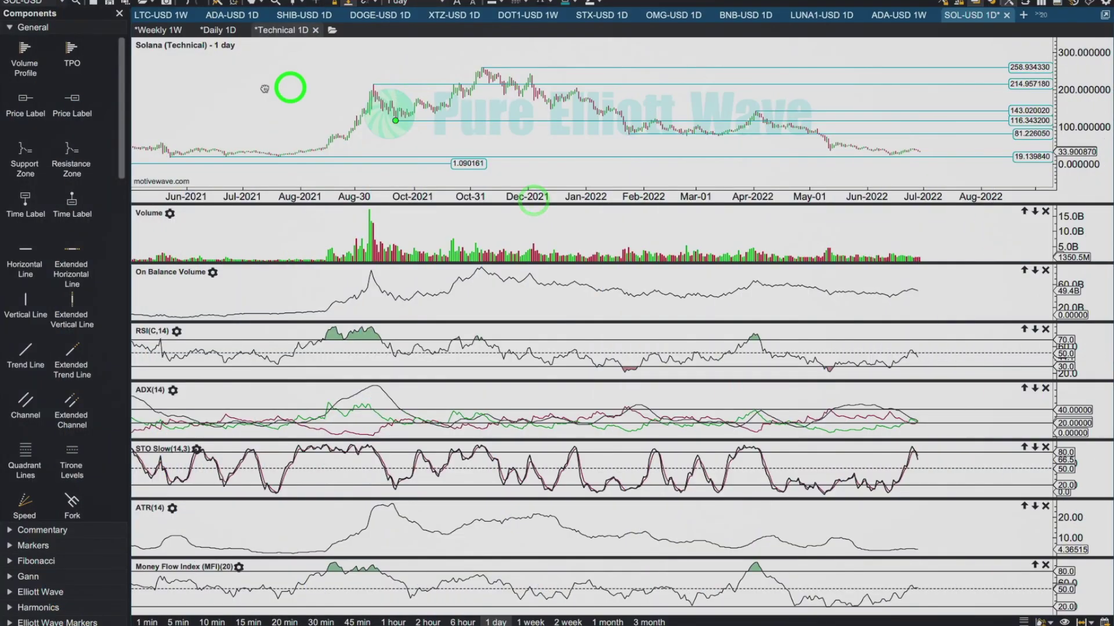
drag(286, 87, 586, 135)
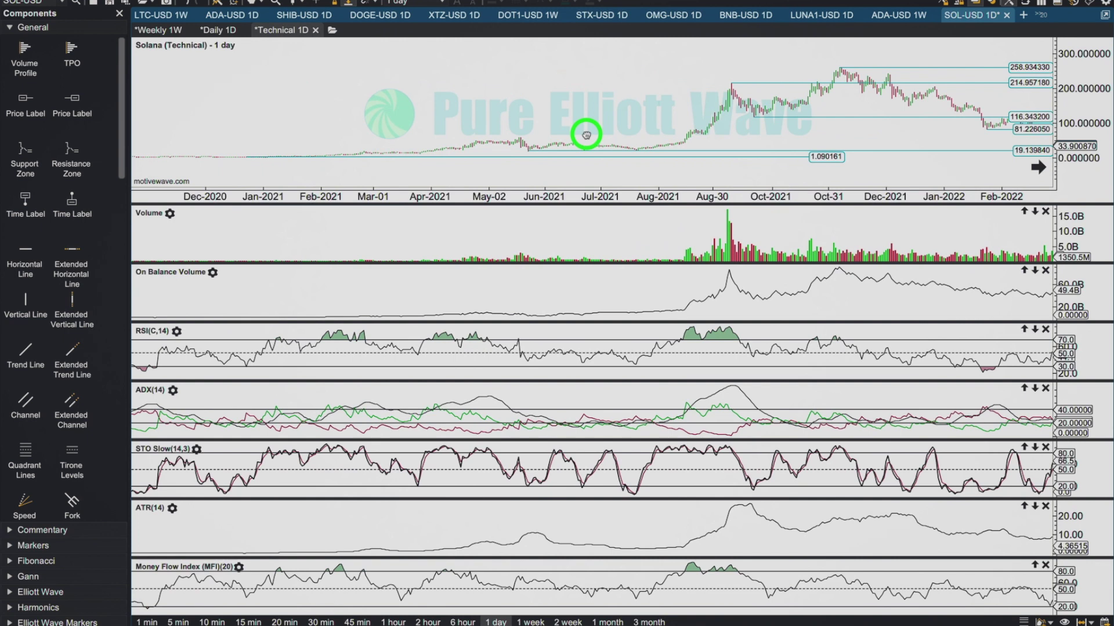
click(529, 141)
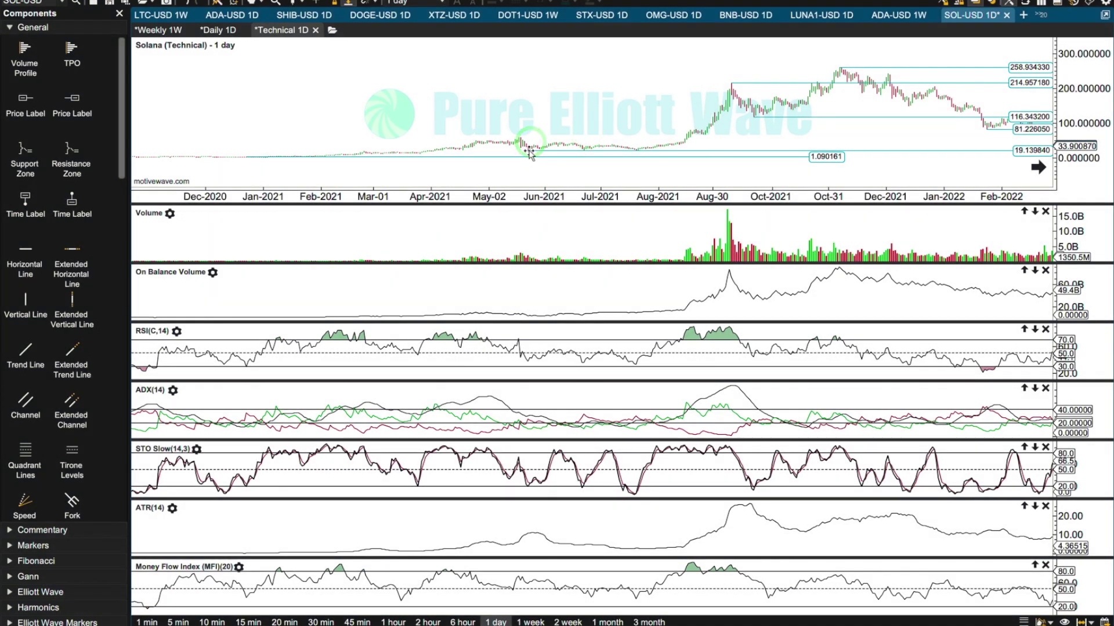
drag(542, 116, 723, 124)
drag(690, 191, 671, 187)
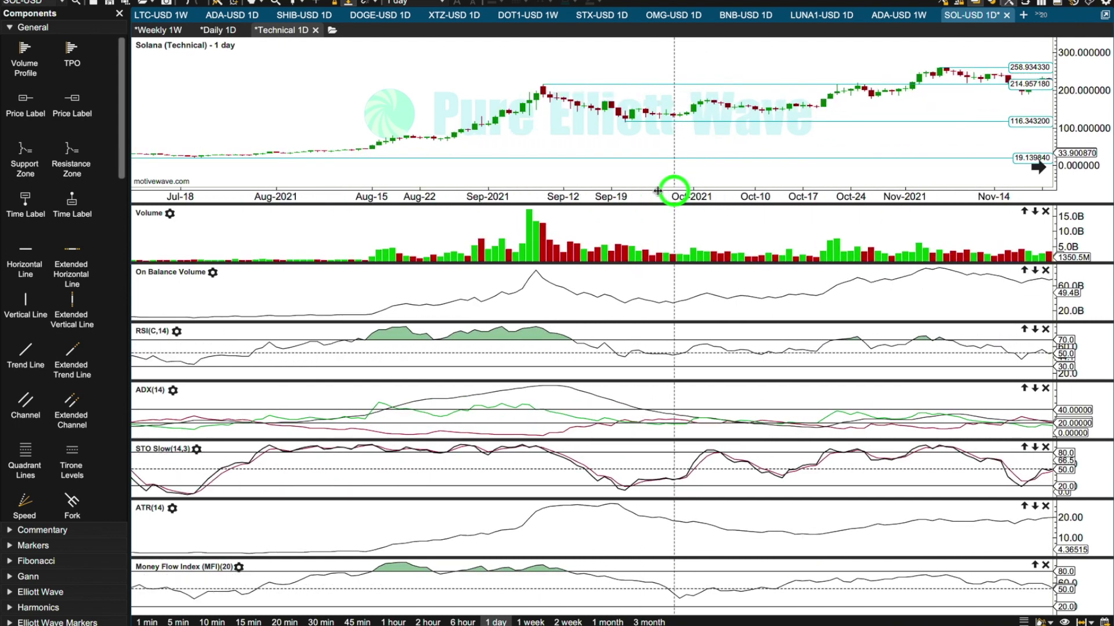
drag(367, 99, 1039, 144)
drag(548, 93, 671, 91)
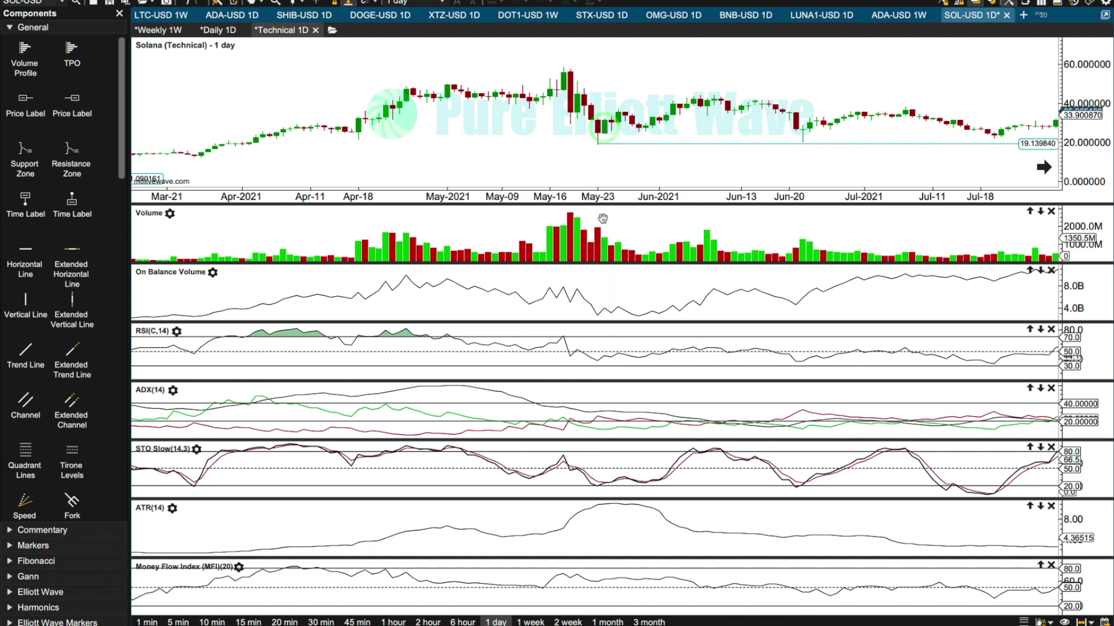
click(607, 239)
click(601, 314)
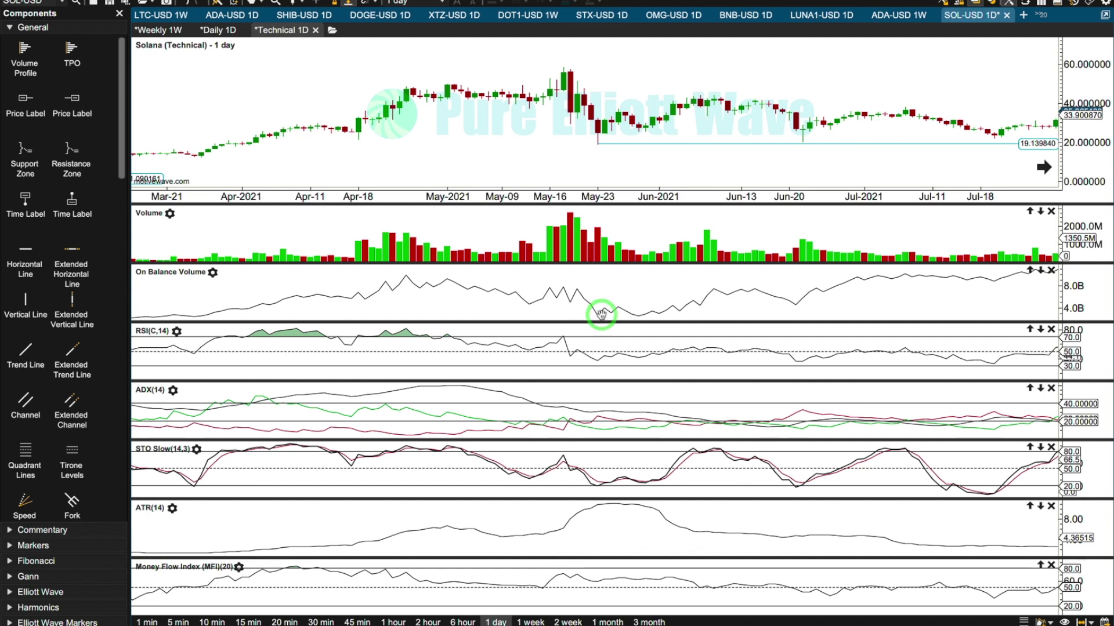
click(211, 320)
click(598, 315)
Compare the RSI at the April and May 2021 price highs and the May low, and examine the ADX peak.
click(560, 63)
click(294, 332)
click(398, 323)
click(566, 335)
click(603, 370)
click(434, 386)
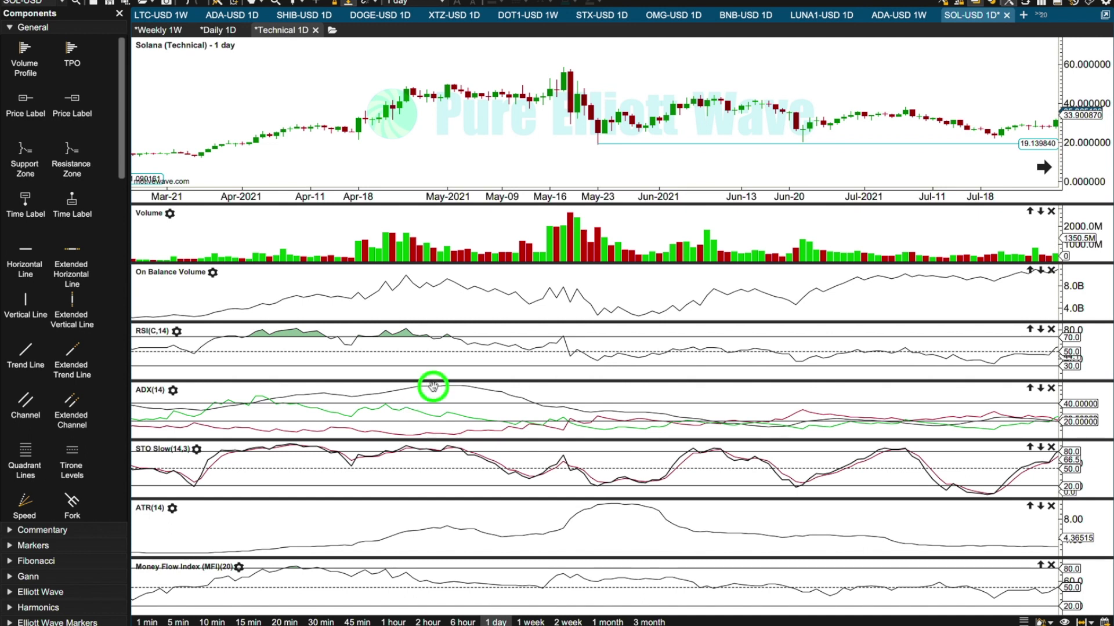
Set the ADX indicator's top guide to 50 and bottom guide to 15, and update the study.
click(150, 390)
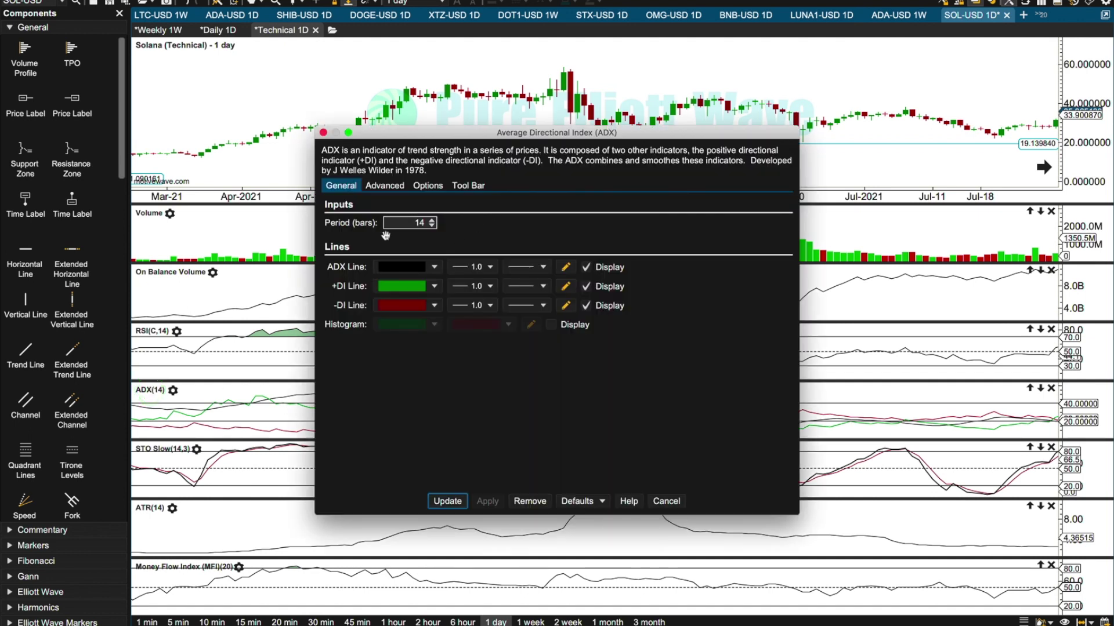
click(383, 187)
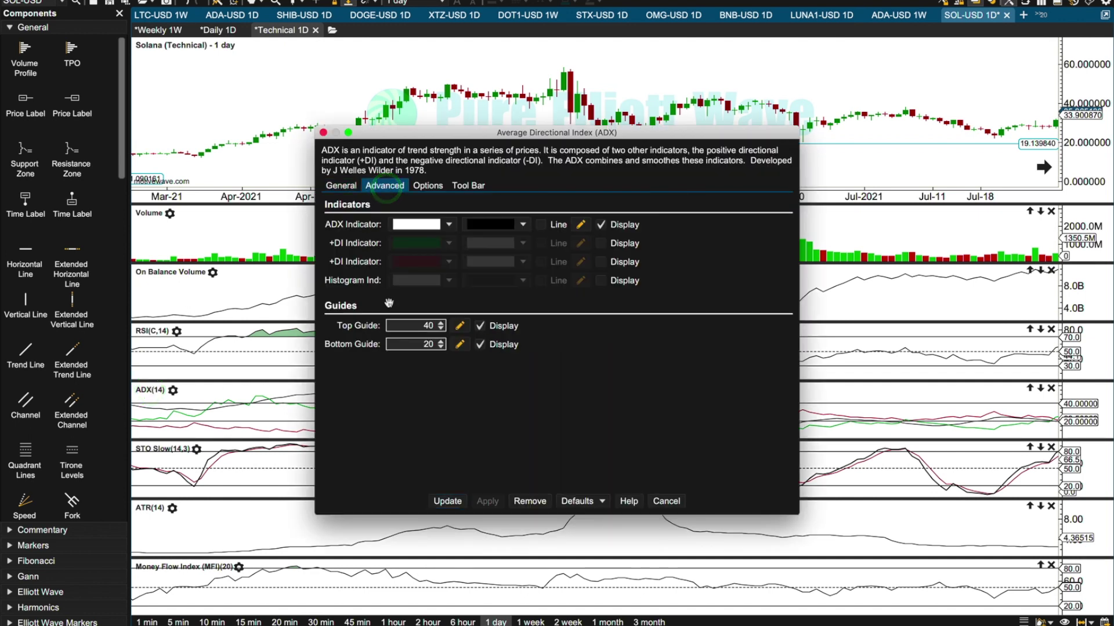
click(442, 327)
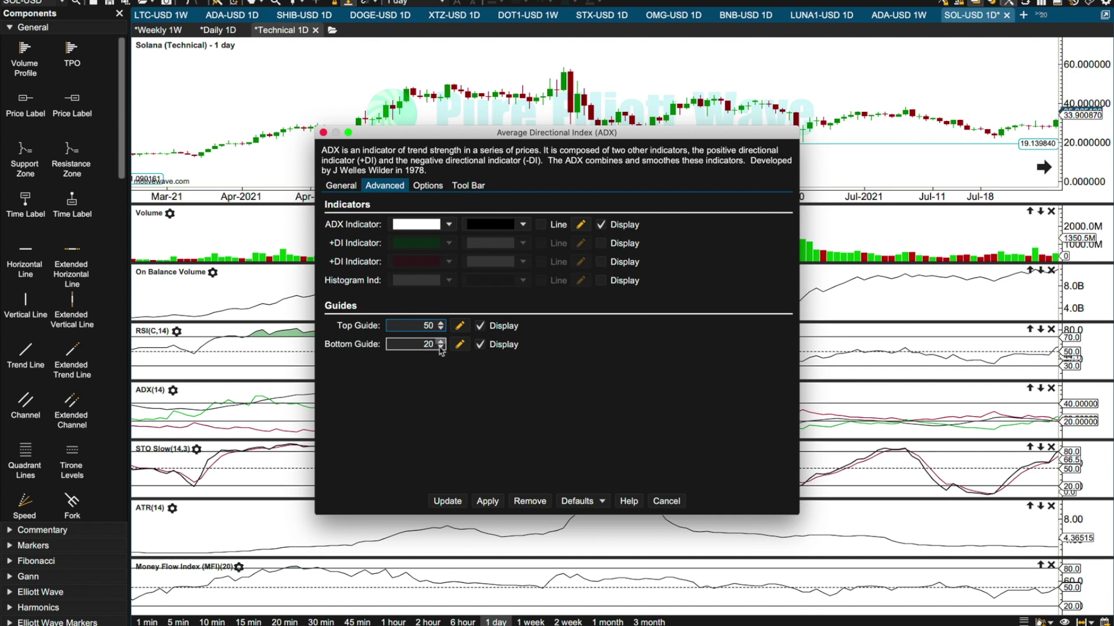
click(441, 349)
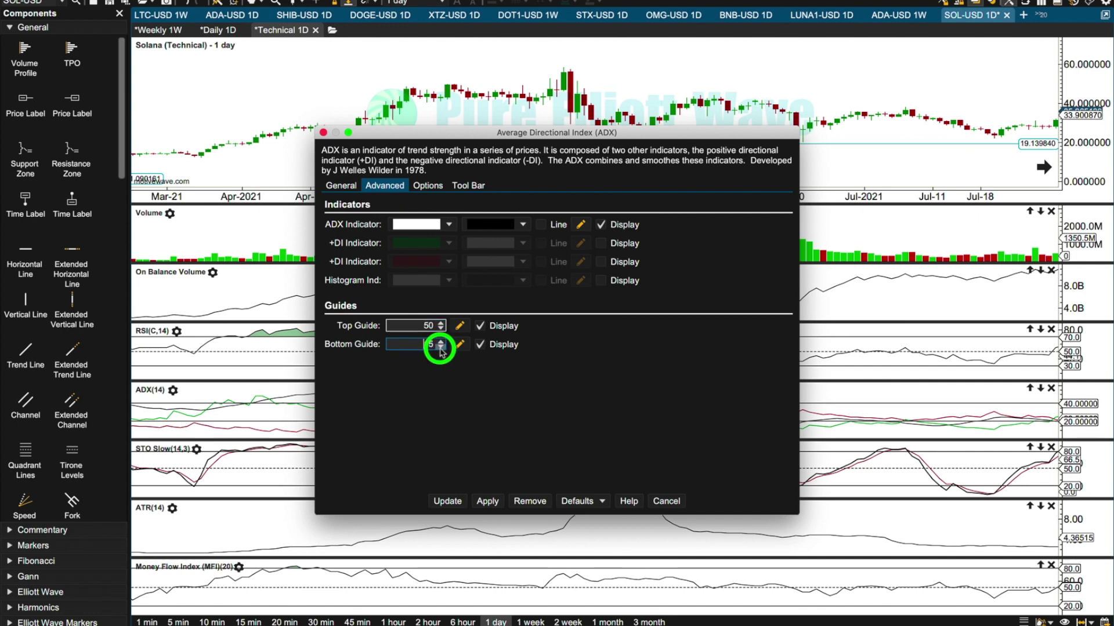
click(487, 501)
click(453, 503)
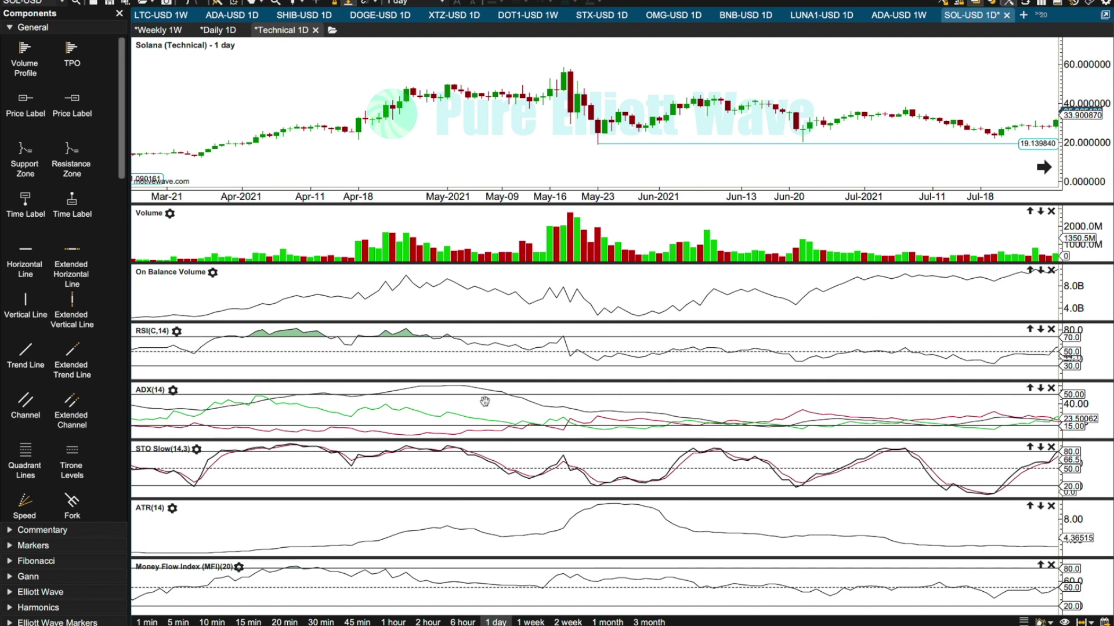
Examine the ADX peak against the May 2021 price high, plus Stochastic, ATR and Money Flow Index at the following low.
click(445, 392)
click(445, 88)
click(576, 78)
click(601, 148)
click(601, 483)
click(597, 510)
click(599, 587)
click(594, 583)
Examine On Balance Volume, RSI, ADX, Stochastic and ATR at the December 2020 low at 1.090161.
drag(777, 194, 793, 196)
drag(939, 55, 1069, 103)
mouse_move(863, 186)
mouse_down()
mouse_move(837, 186)
mouse_move(774, 114)
mouse_move(793, 125)
mouse_up()
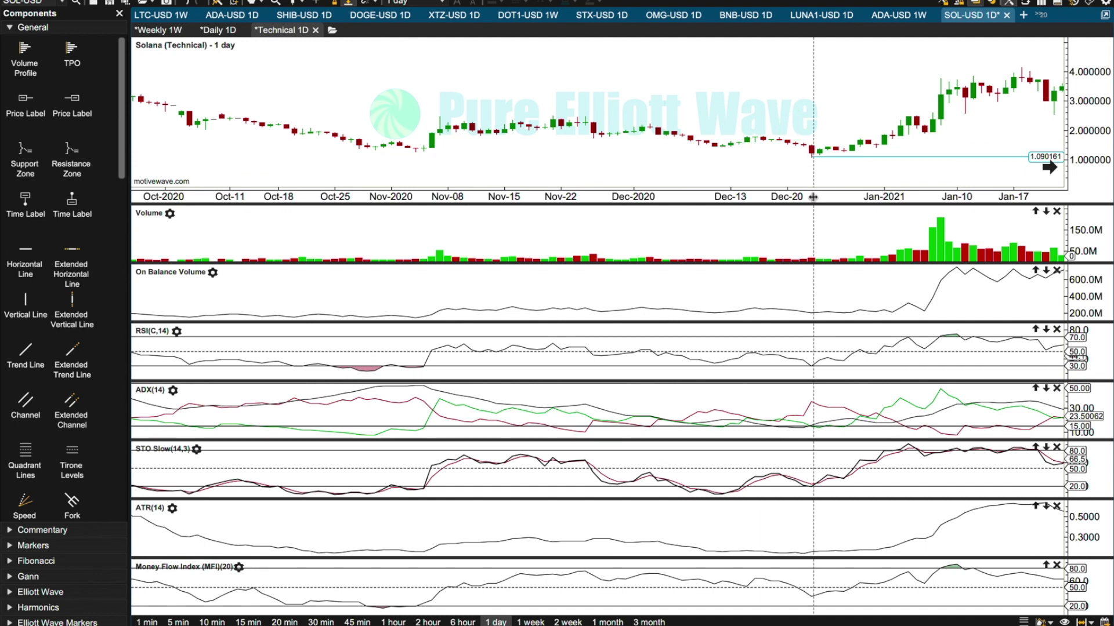
click(819, 152)
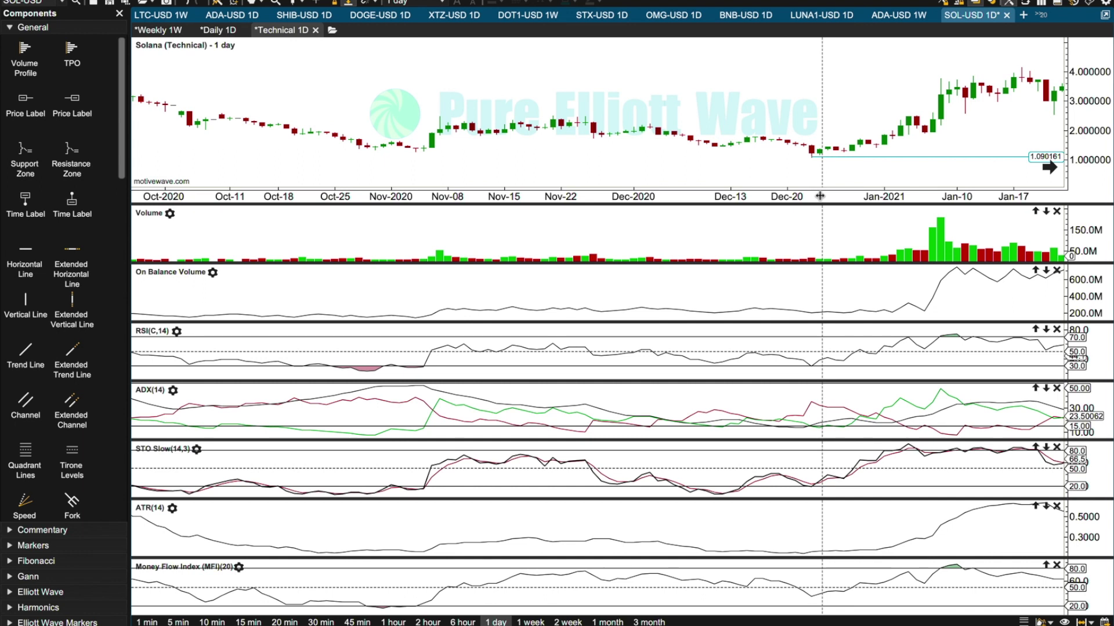
click(813, 369)
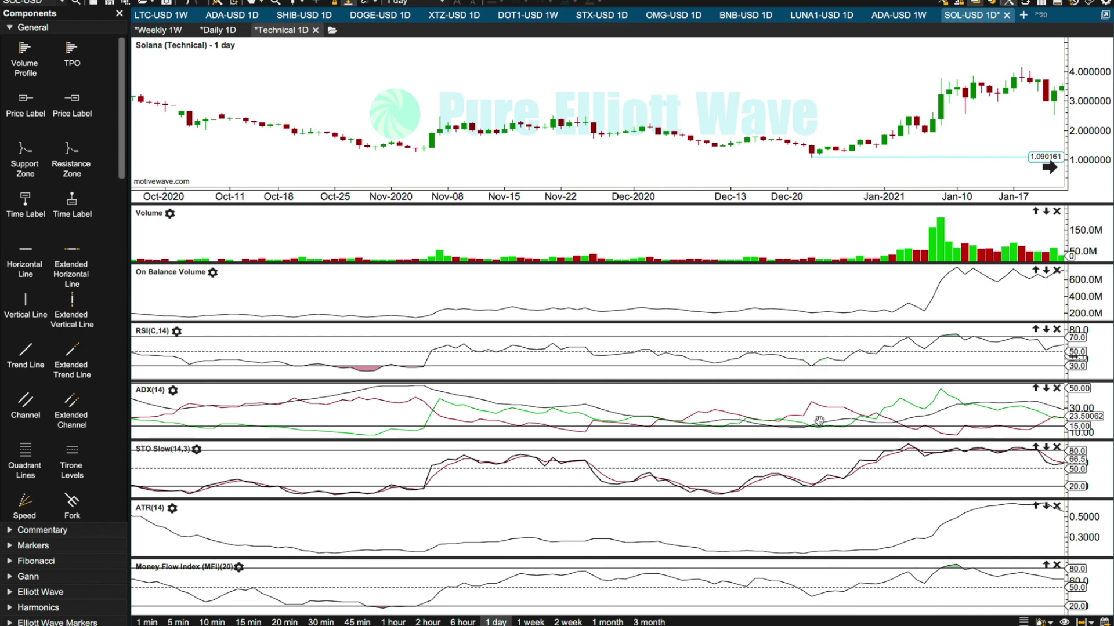
click(812, 311)
click(819, 428)
click(808, 488)
click(720, 496)
click(809, 484)
click(732, 547)
click(798, 548)
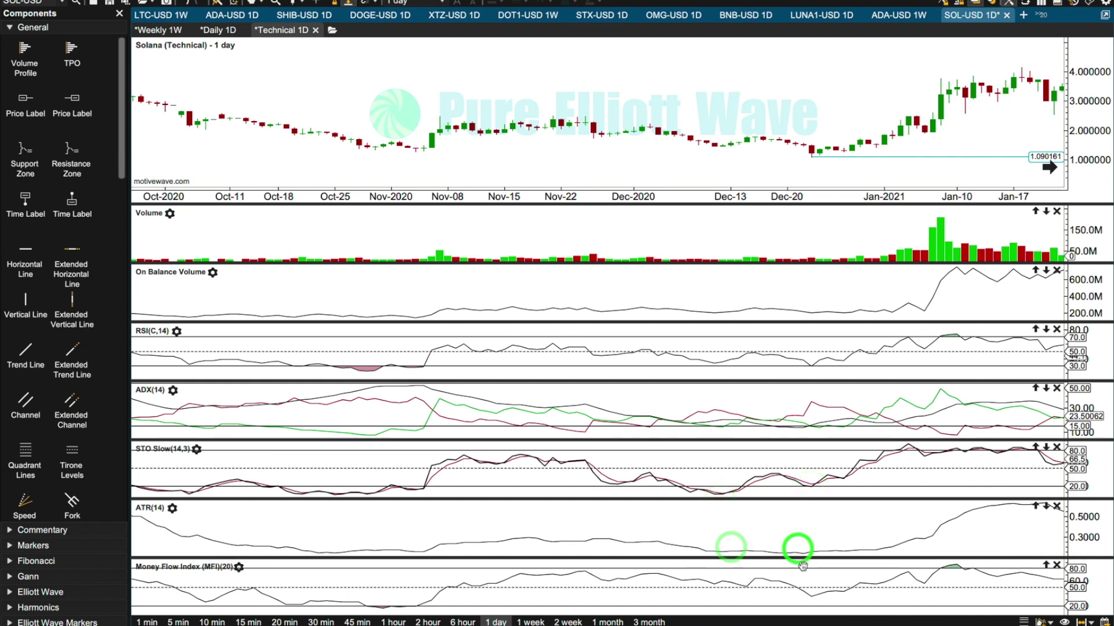
Compare the Money Flow Index and RSI at the December 2020 low with their earlier lows around late October 2020.
click(810, 597)
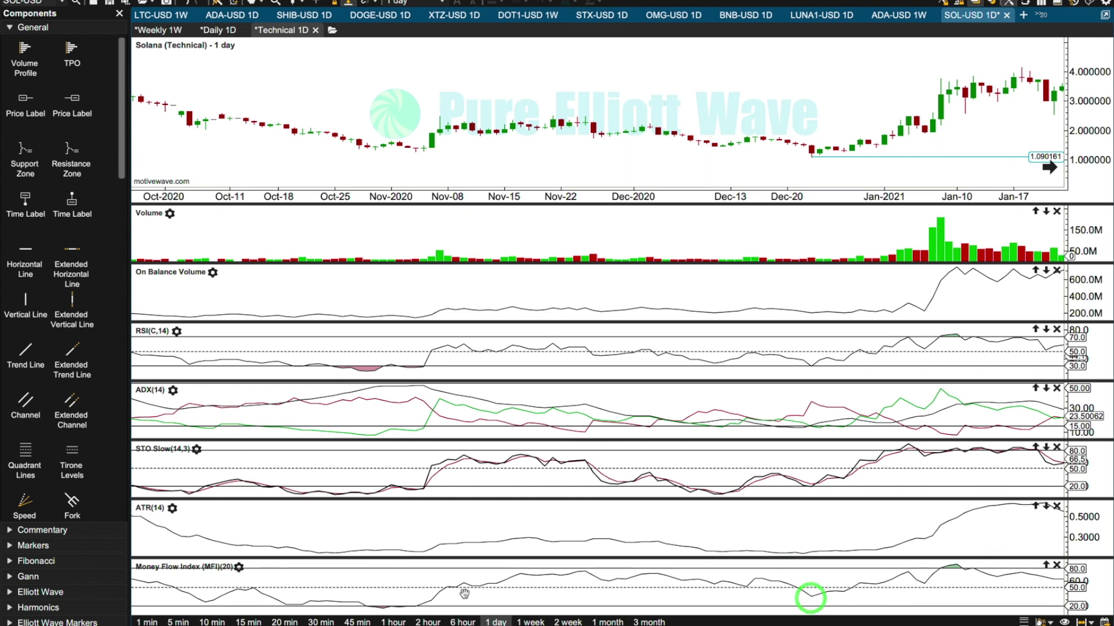
click(387, 608)
click(807, 599)
click(808, 593)
click(396, 605)
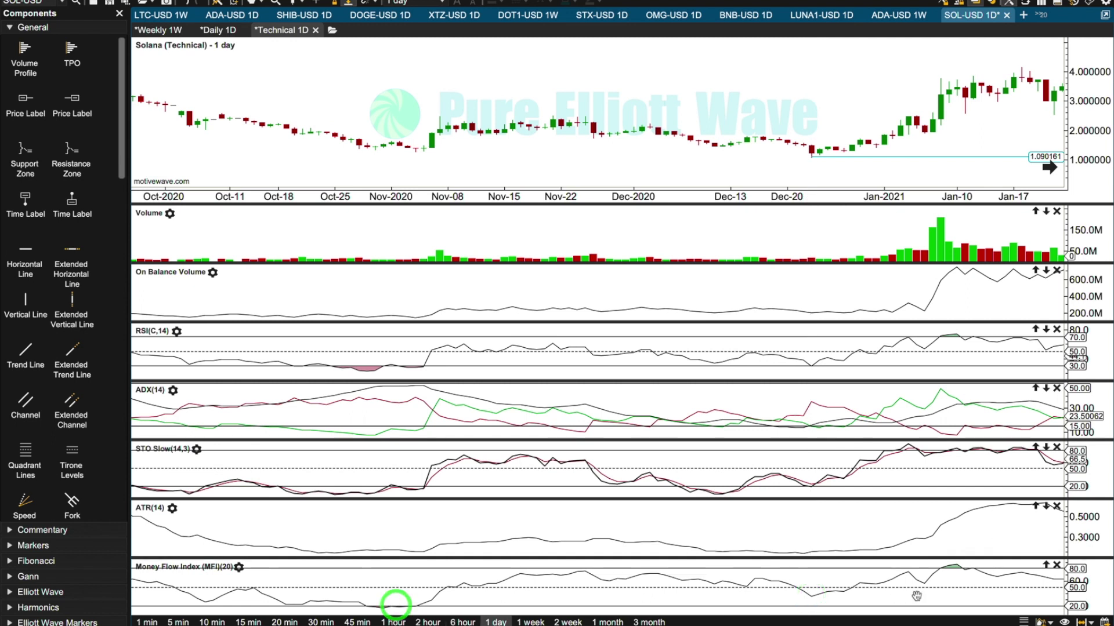
click(811, 595)
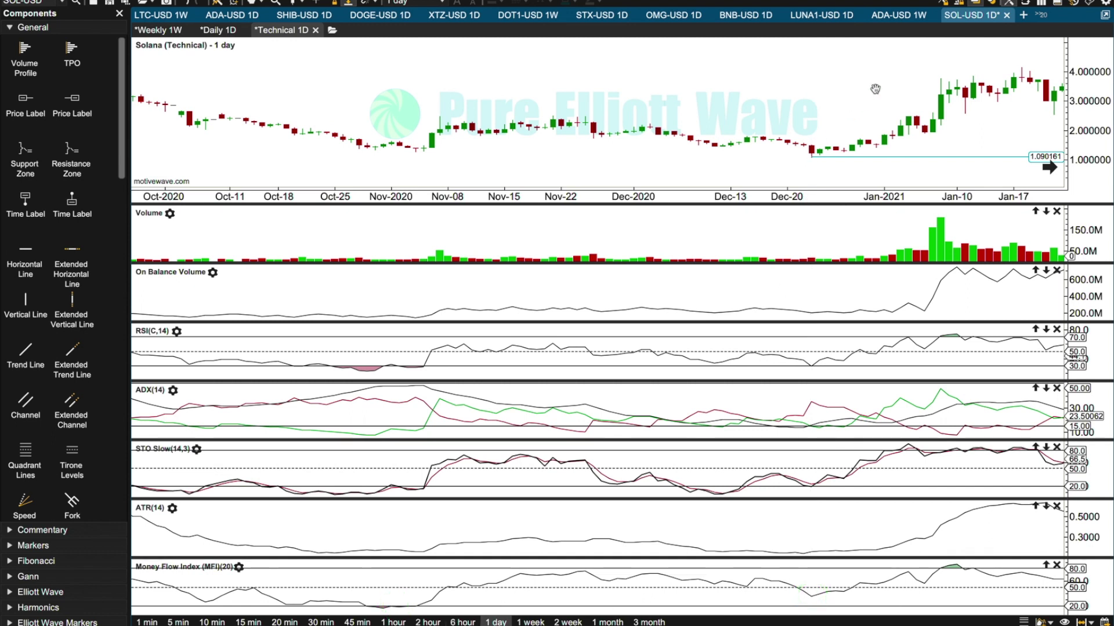
click(812, 371)
click(362, 379)
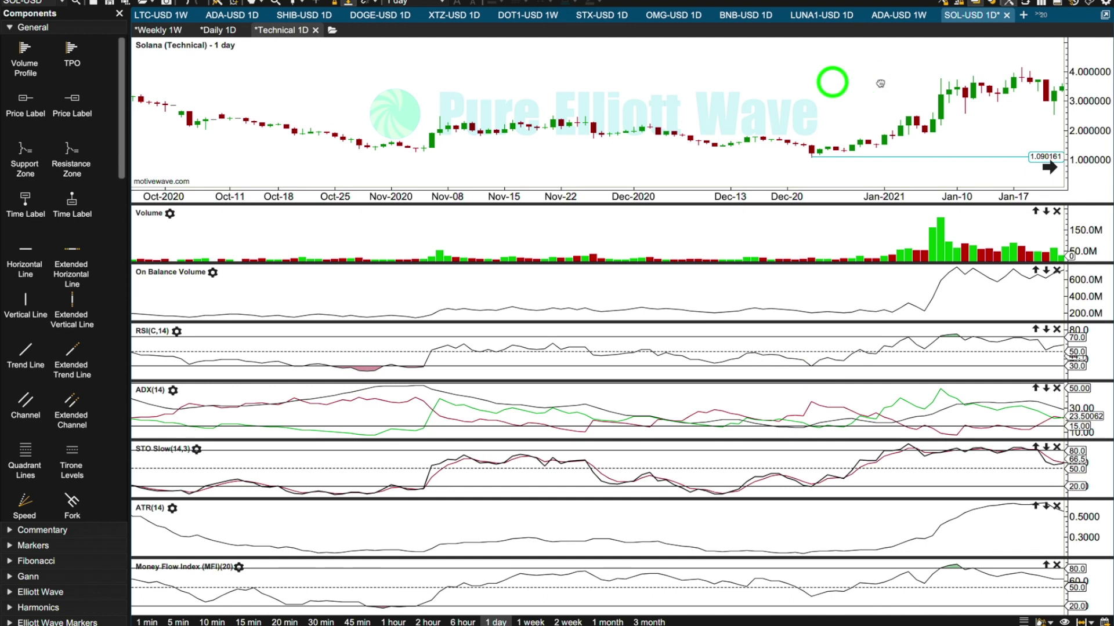
Review price and indicators forward from the February 2021 high to spring 2022, checking RSI and Money Flow Index at that high.
drag(832, 82, 377, 80)
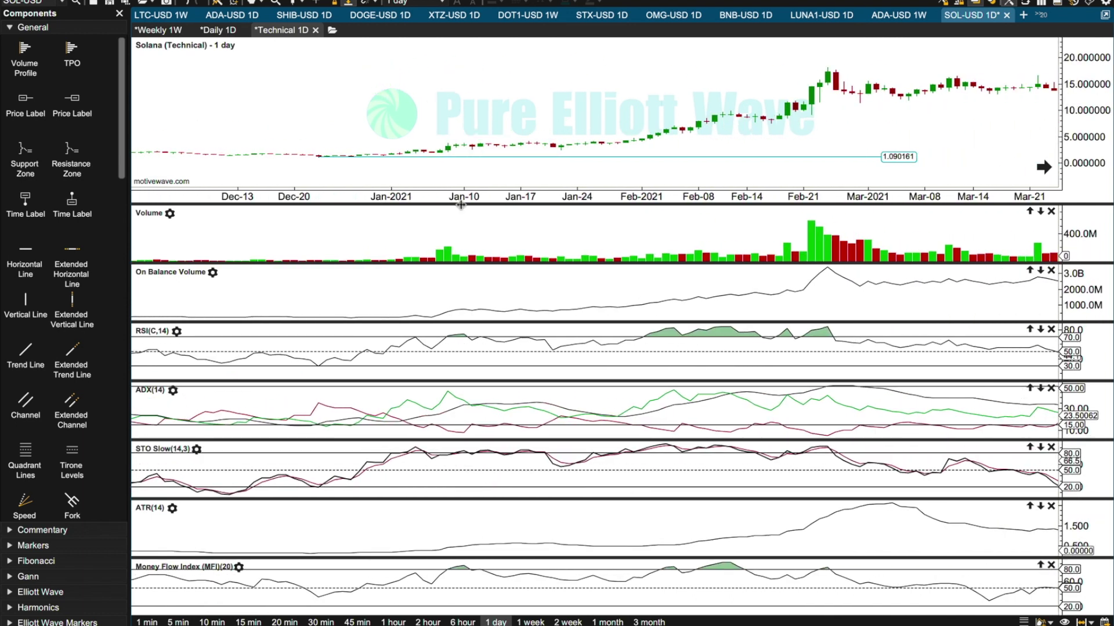
click(846, 352)
click(830, 585)
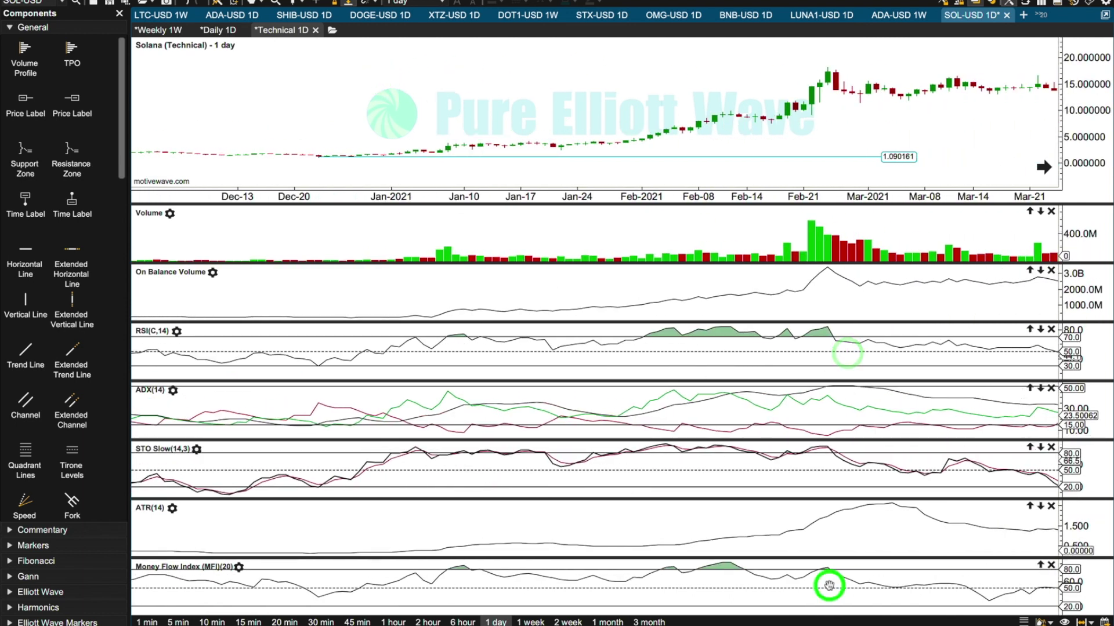
drag(946, 122, 535, 115)
drag(950, 112, 417, 104)
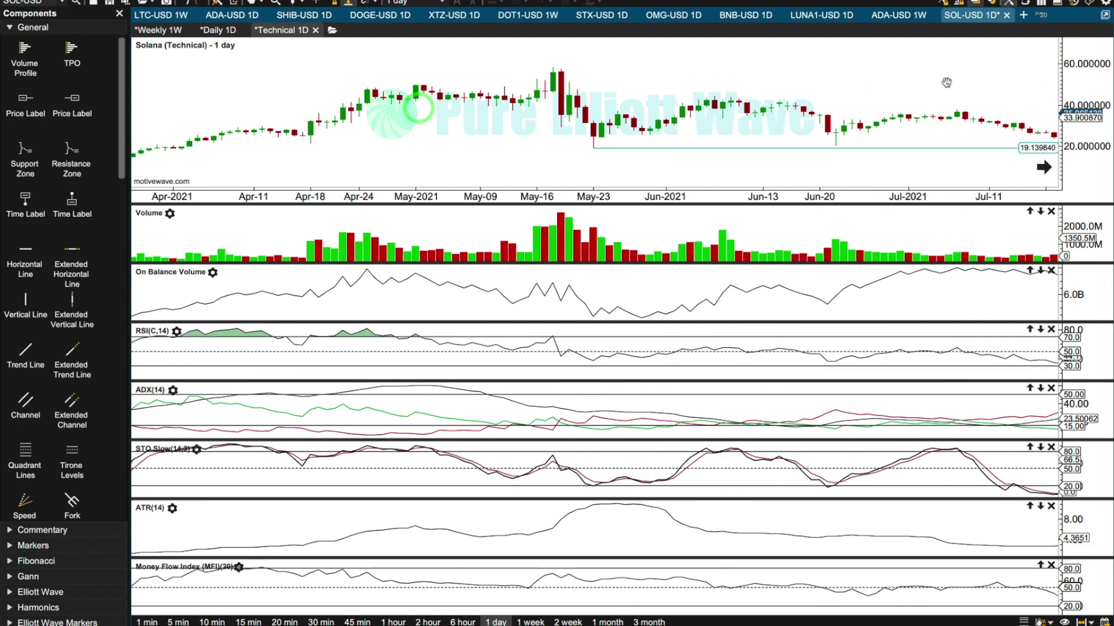
drag(940, 92, 502, 113)
drag(644, 117, 431, 140)
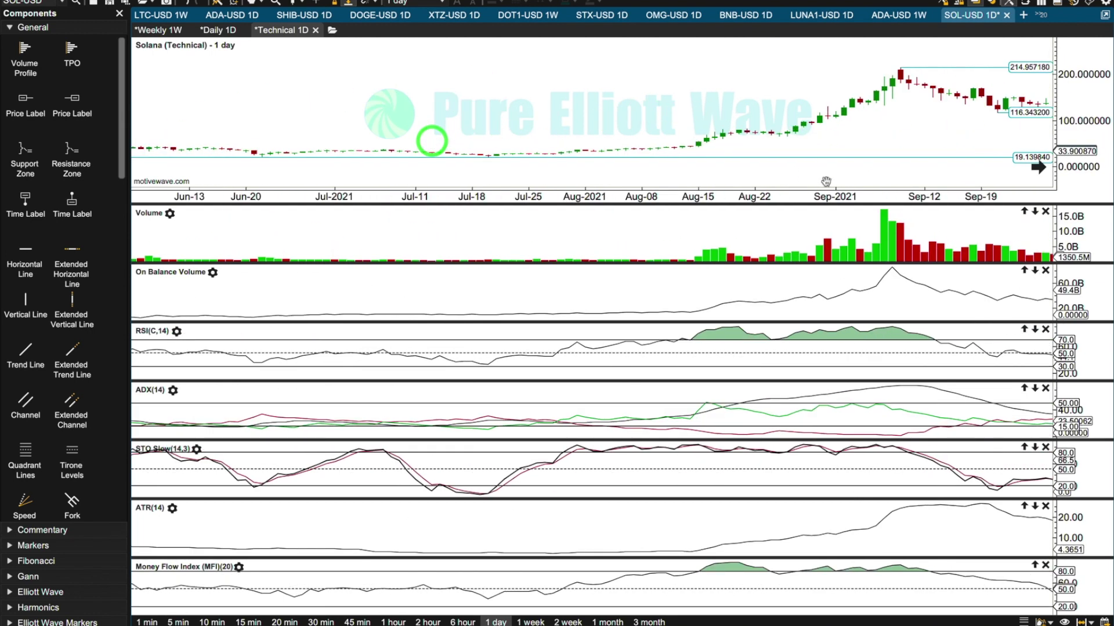
drag(962, 98, 443, 95)
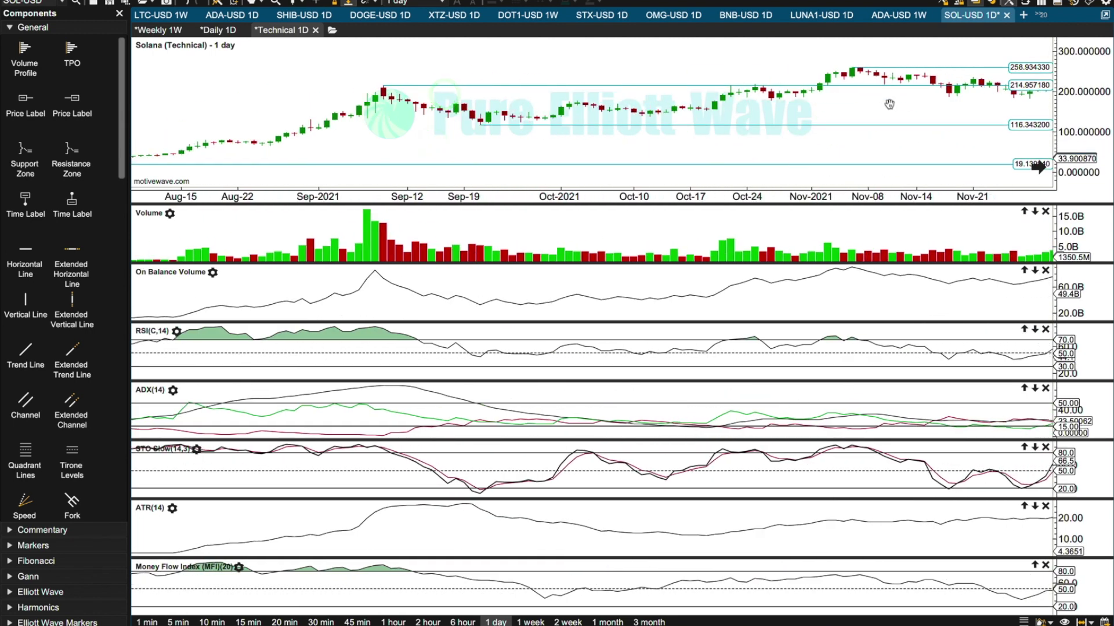
drag(890, 99, 262, 121)
drag(773, 103, 429, 90)
drag(679, 84, 464, 92)
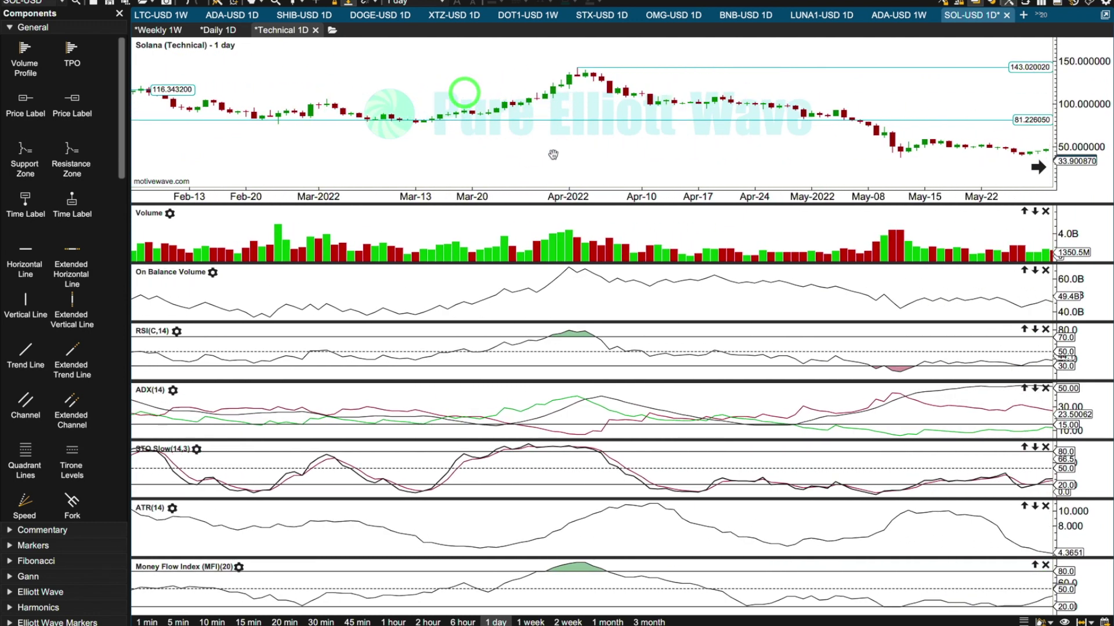
Examine the January 2022 low at 81.226050 and the price swings that follow it through March 2022.
drag(447, 168, 907, 172)
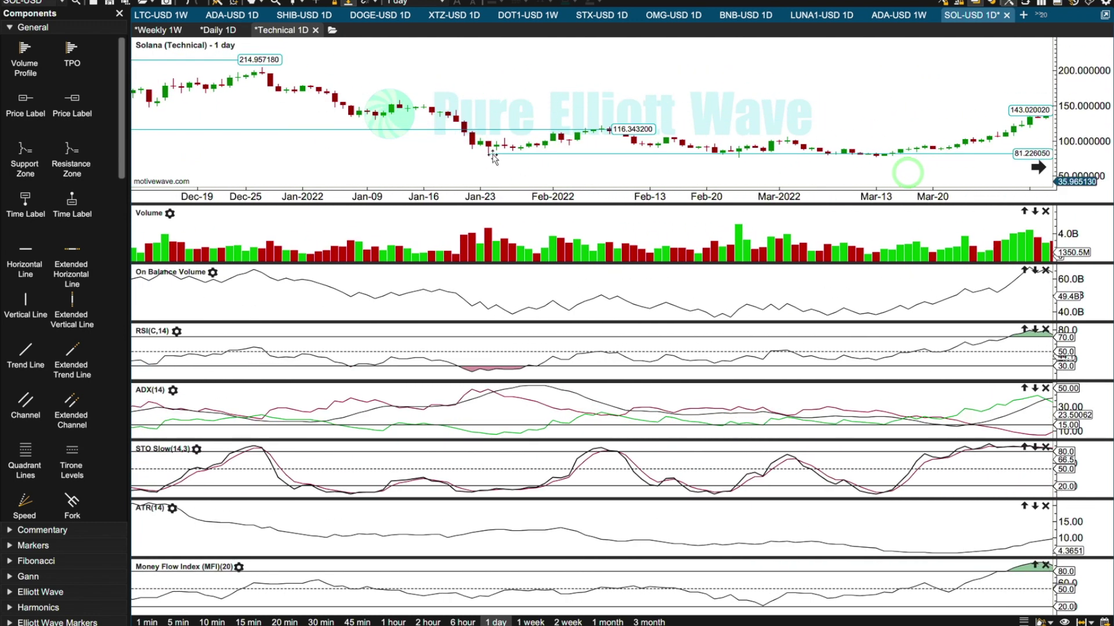
drag(450, 169, 556, 171)
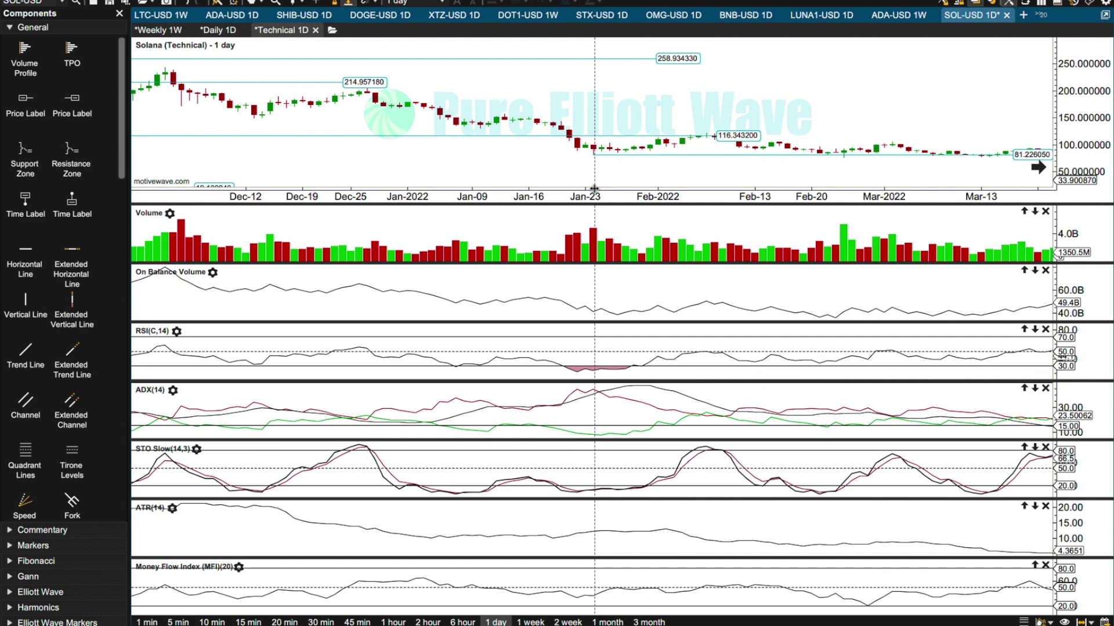
click(594, 155)
click(701, 139)
click(918, 158)
click(976, 94)
Examine the mid-June 2022 price low and its volume bars with the price scale stretched vertically.
drag(987, 94, 541, 174)
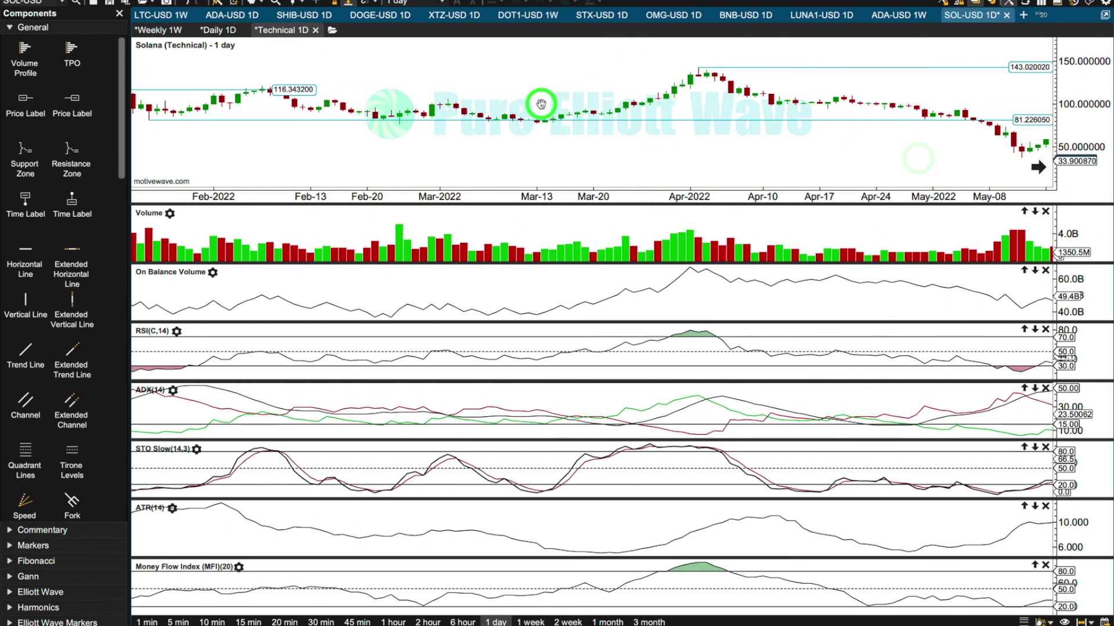
drag(546, 103, 552, 165)
drag(897, 171, 846, 152)
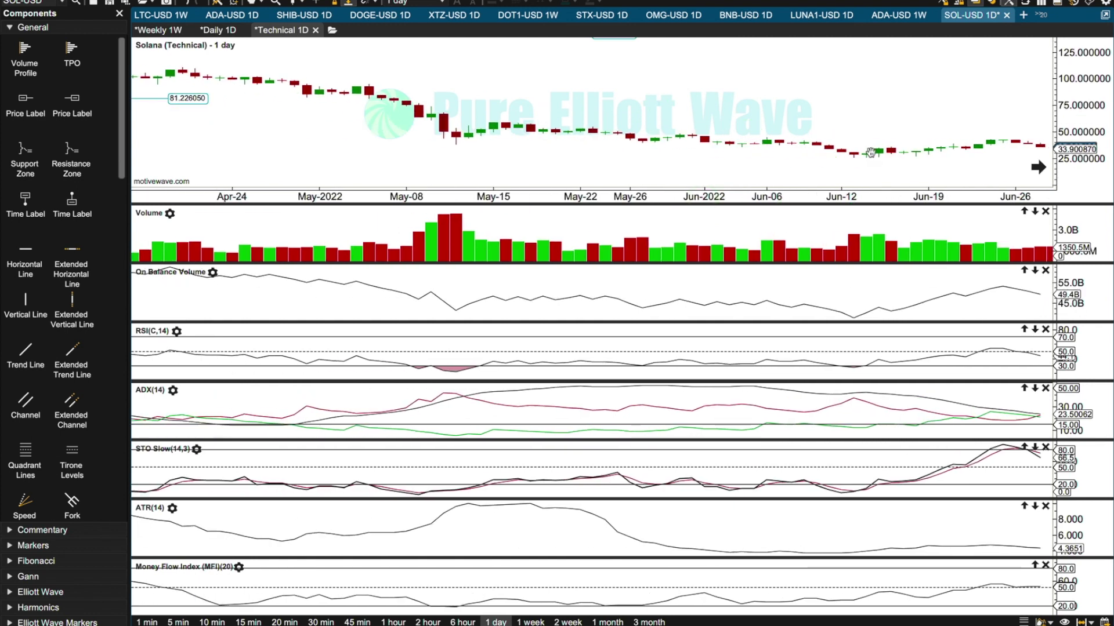
click(868, 155)
click(879, 153)
mouse_move(945, 137)
mouse_down()
mouse_move(1061, 117)
mouse_move(1054, 100)
mouse_move(1056, 136)
mouse_up()
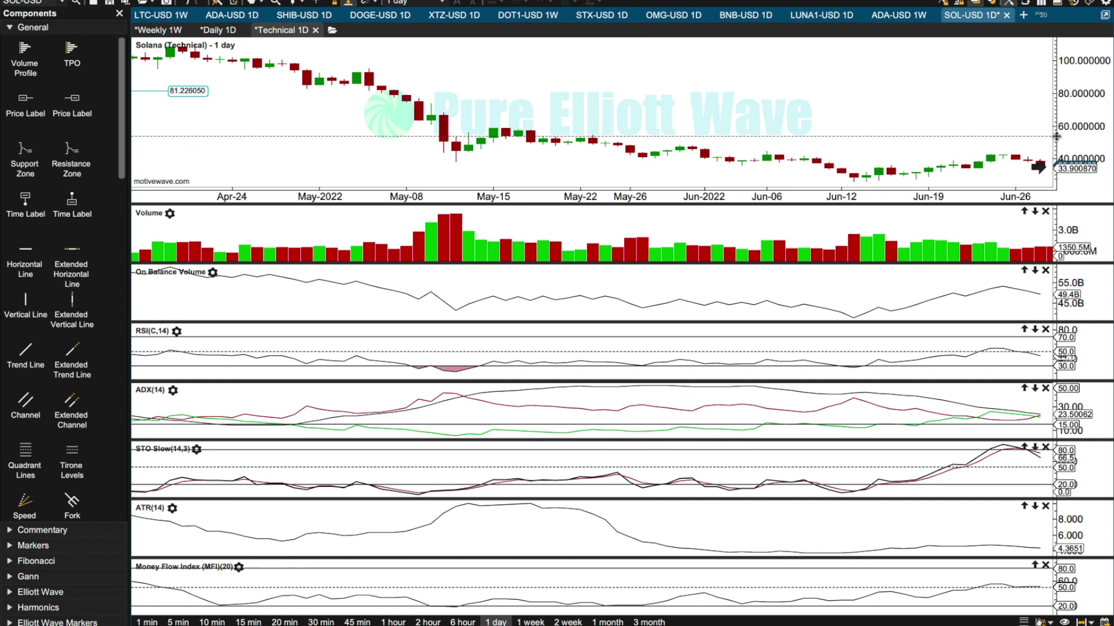
click(879, 244)
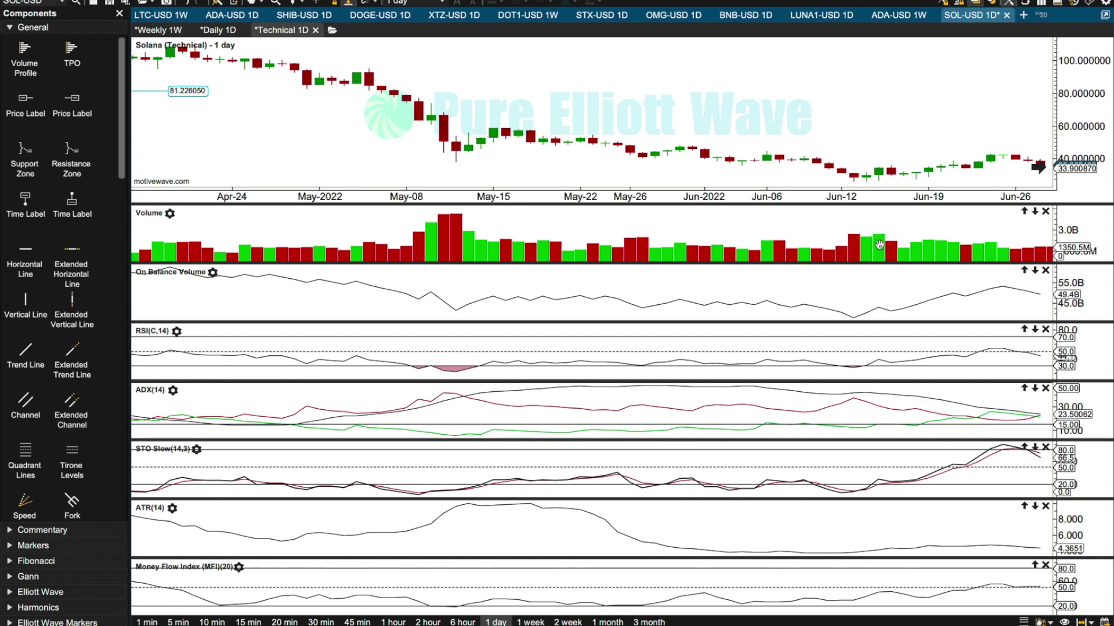
Compare the RSI at the mid-May and mid-June 2022 lows, and examine the ADX and Stochastic leading into the June low.
click(866, 366)
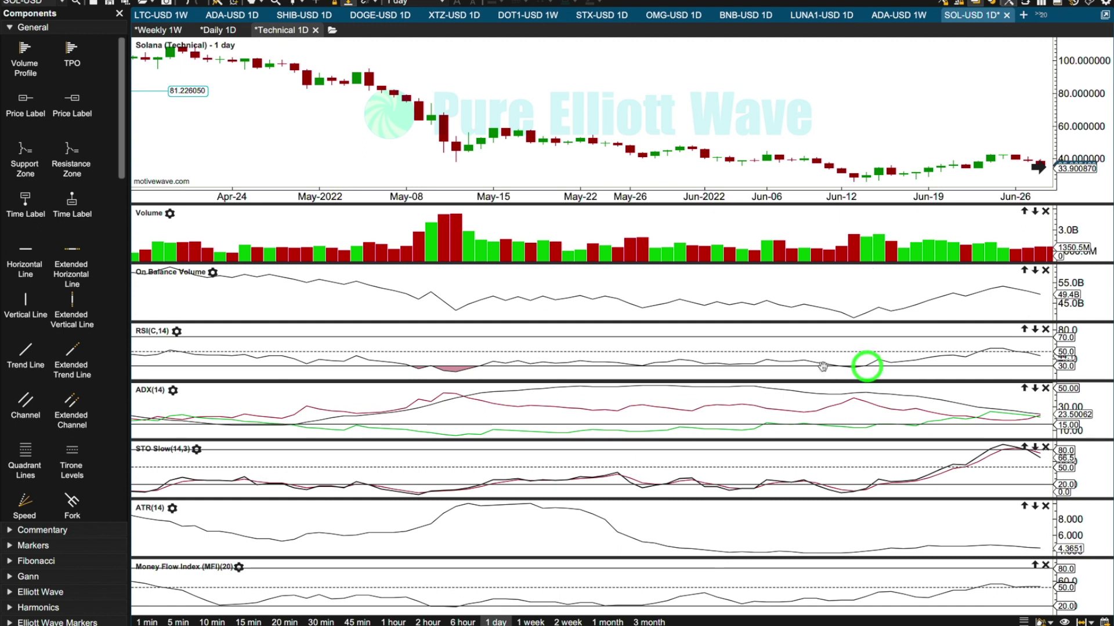
click(454, 376)
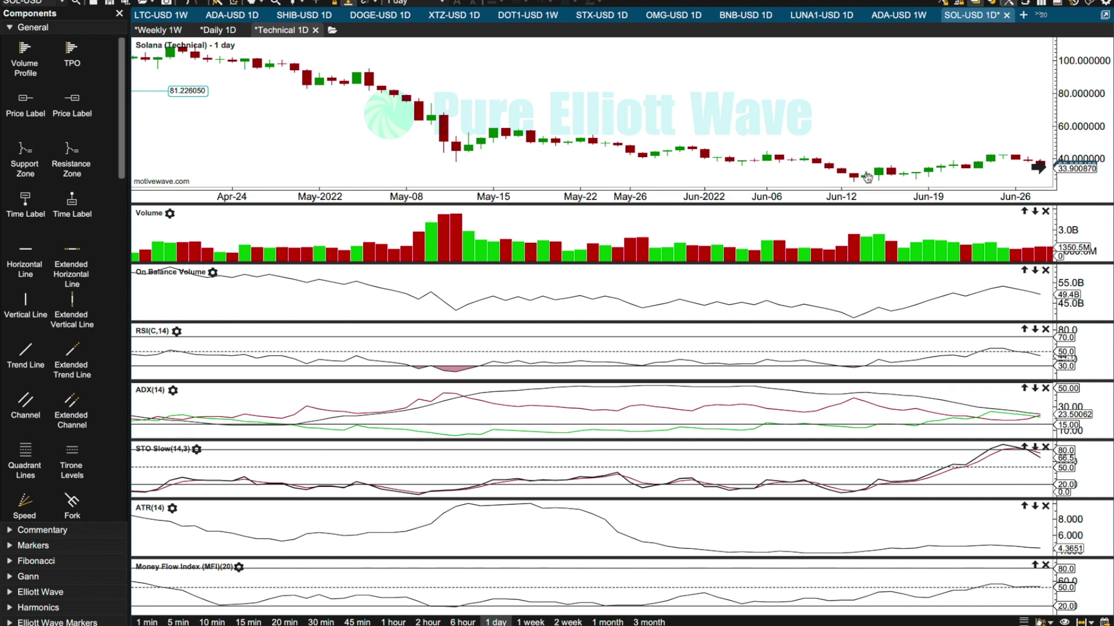
click(855, 368)
click(458, 374)
click(853, 368)
click(698, 394)
click(646, 395)
click(847, 489)
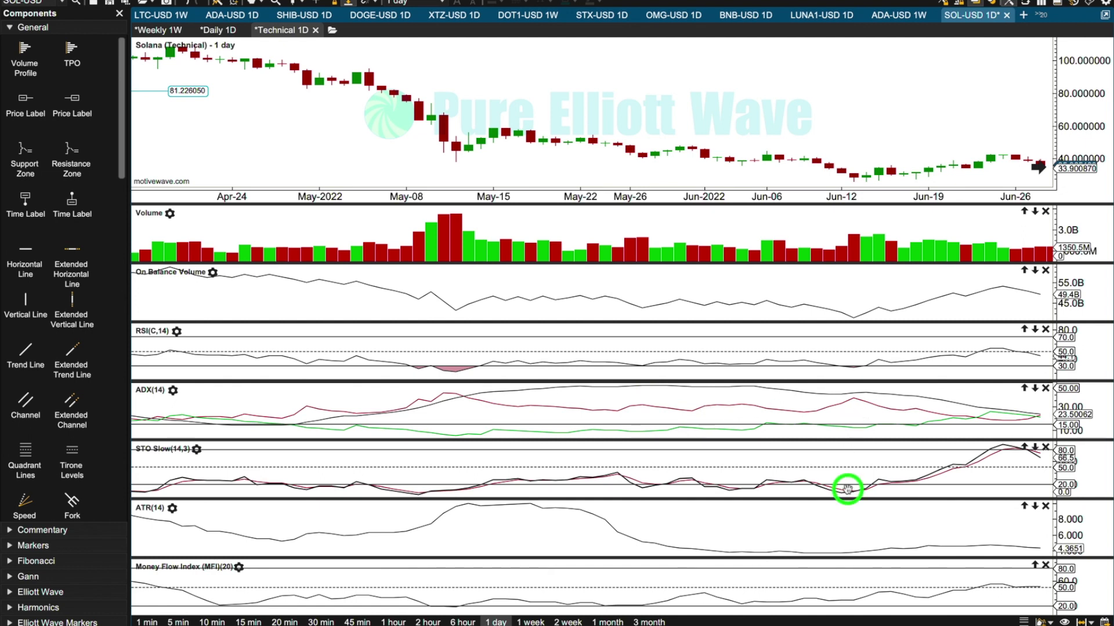
Compare the Stochastic, Money Flow Index and RSI at the mid-May and mid-June 2022 lows, and examine the volume just after the June low.
click(420, 485)
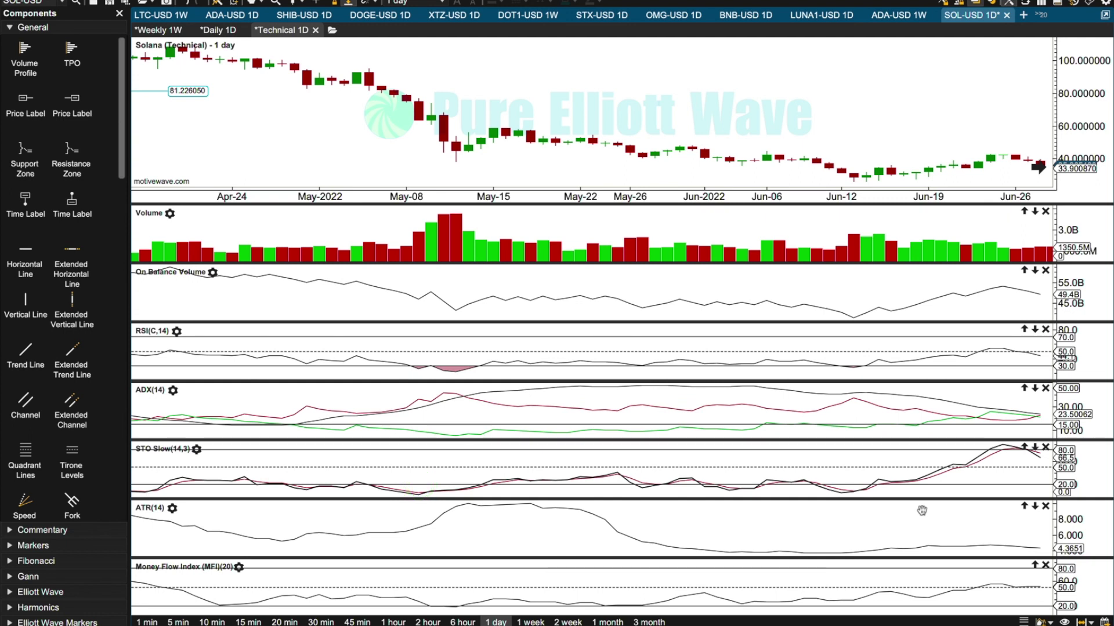
click(451, 605)
click(850, 597)
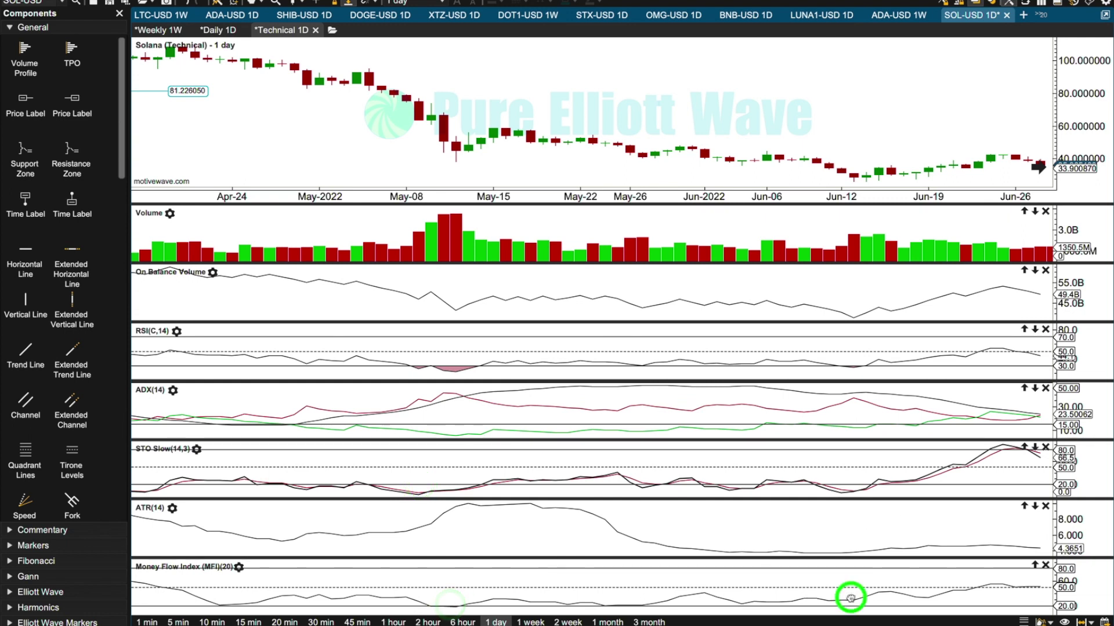
click(451, 372)
click(854, 374)
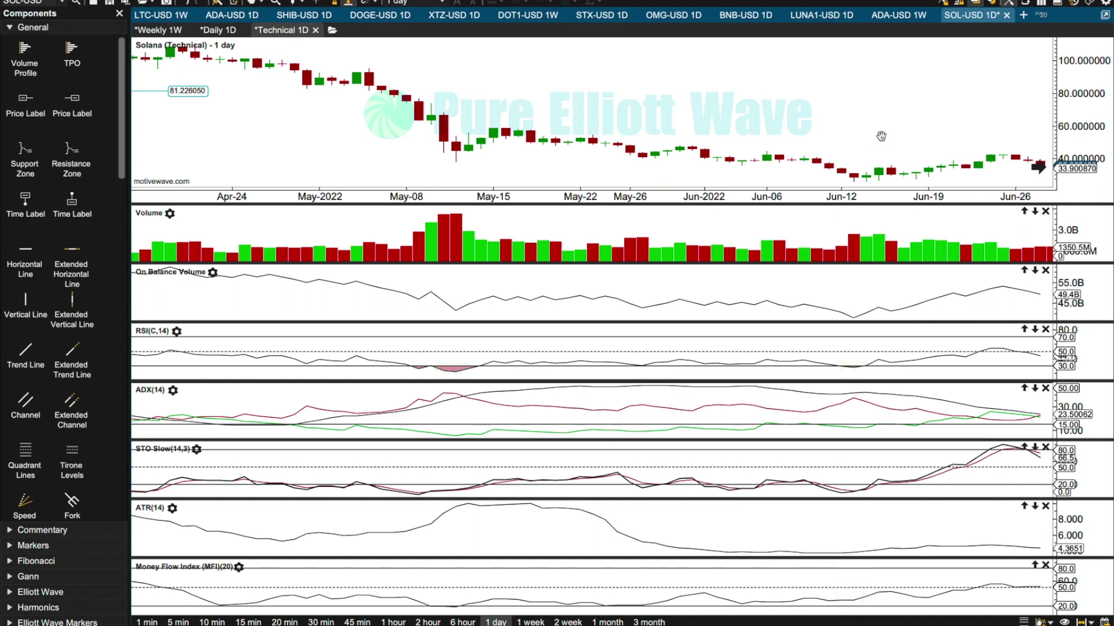
click(882, 240)
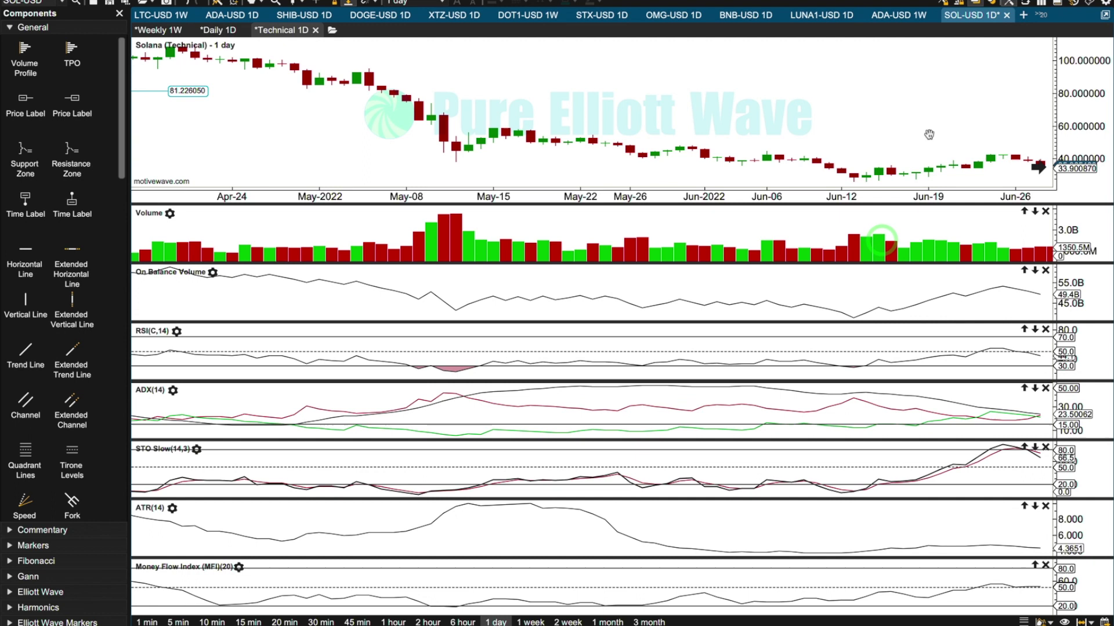
drag(927, 137, 703, 133)
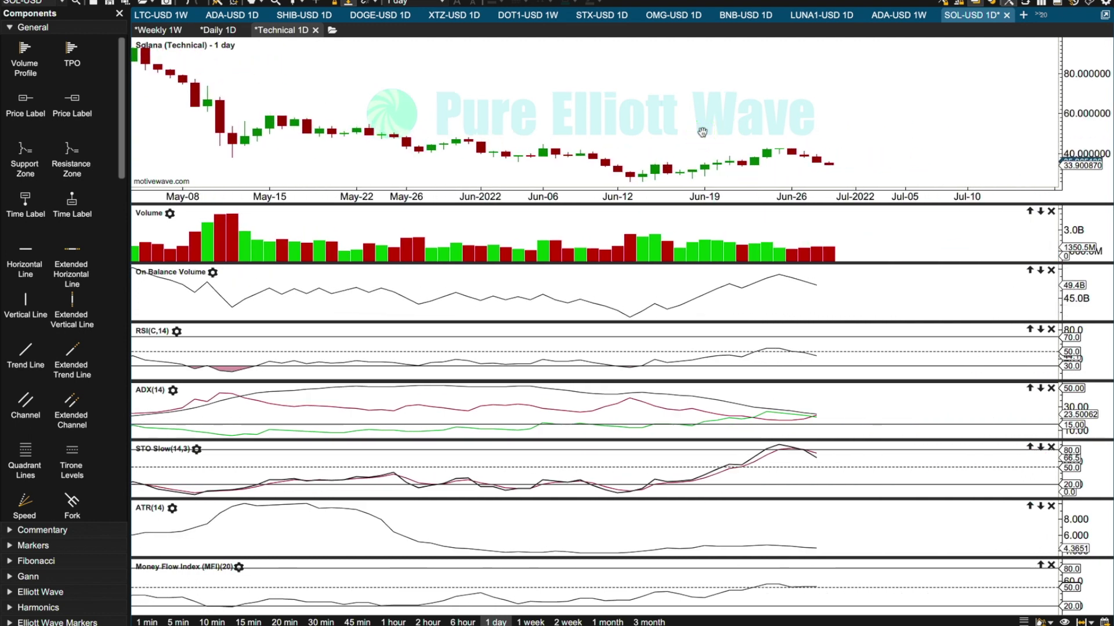
On Solana's daily chart, add a balloon callout reading "Resistance" that points at the upper trend channel line near July 2022.
click(215, 31)
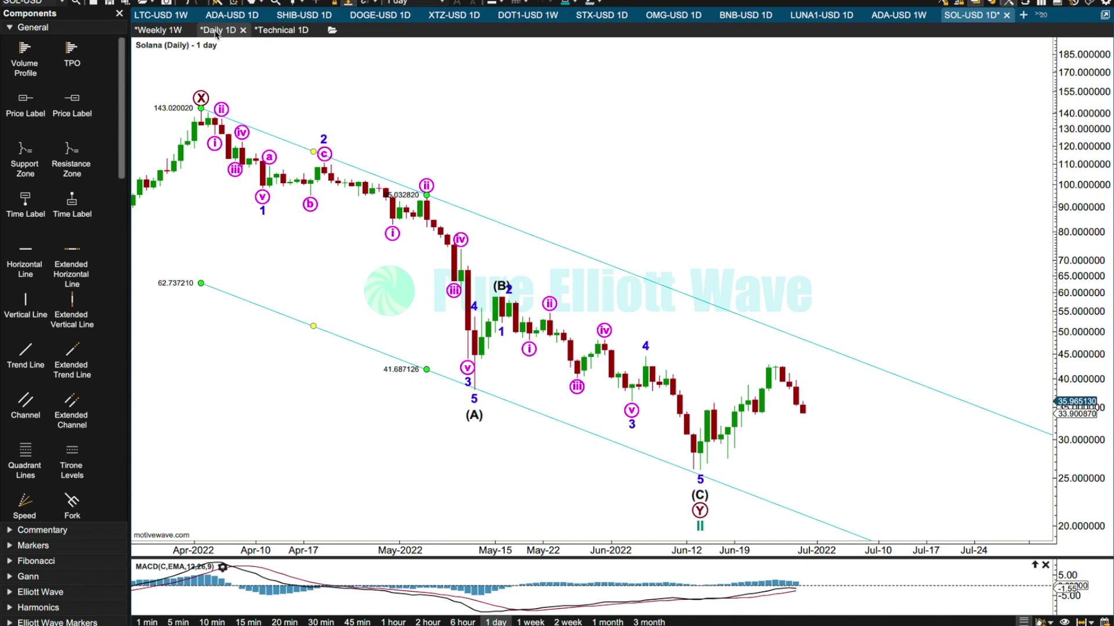
click(873, 377)
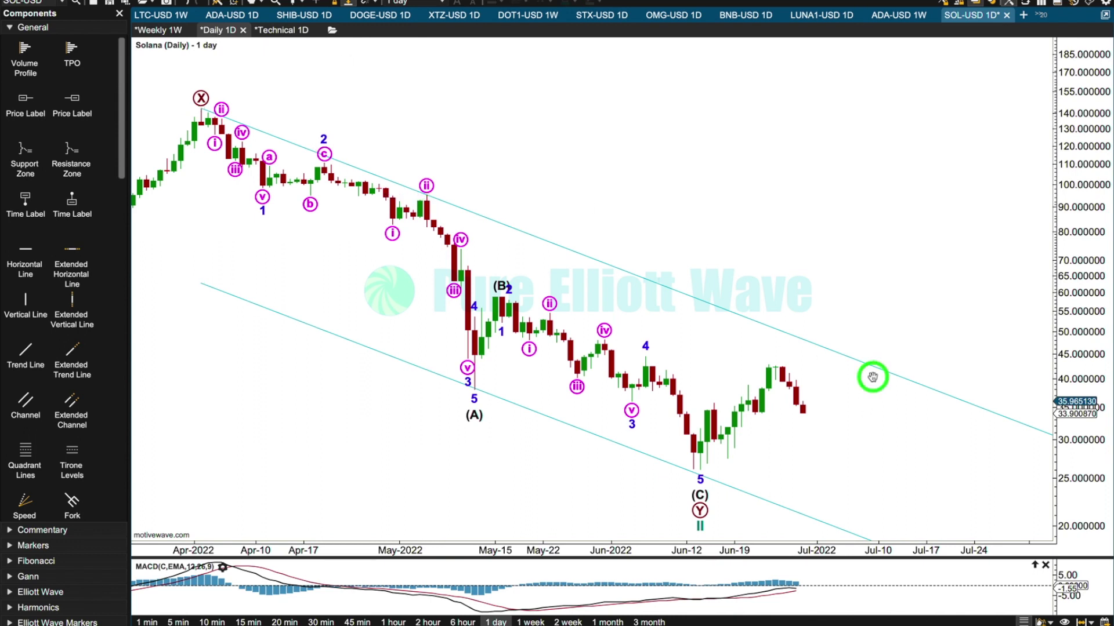
click(73, 531)
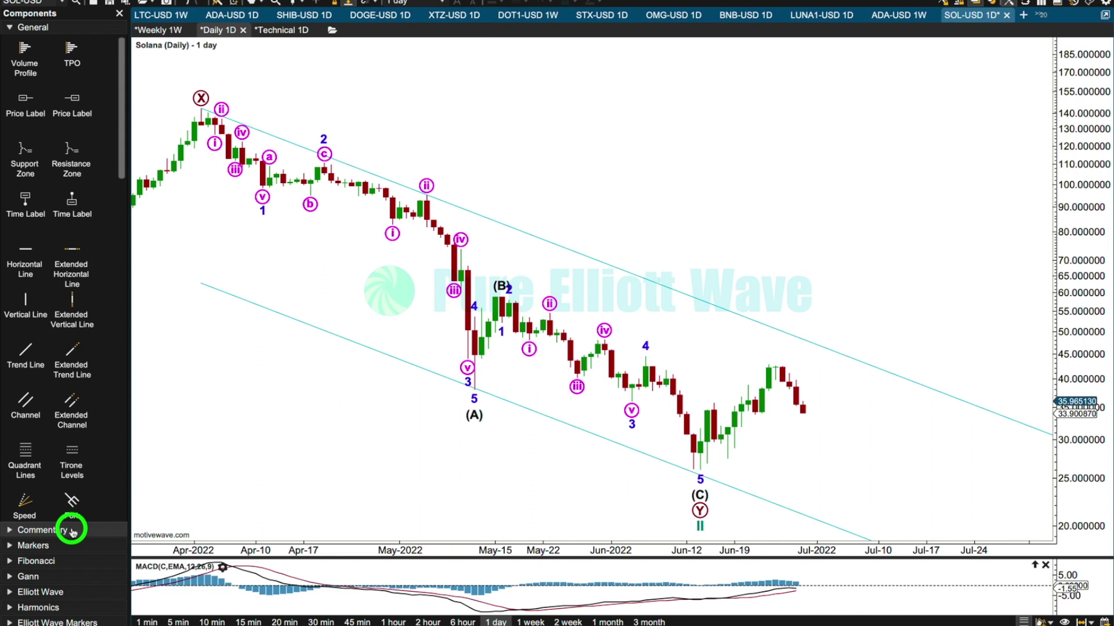
click(868, 300)
text(Resistance)
click(851, 231)
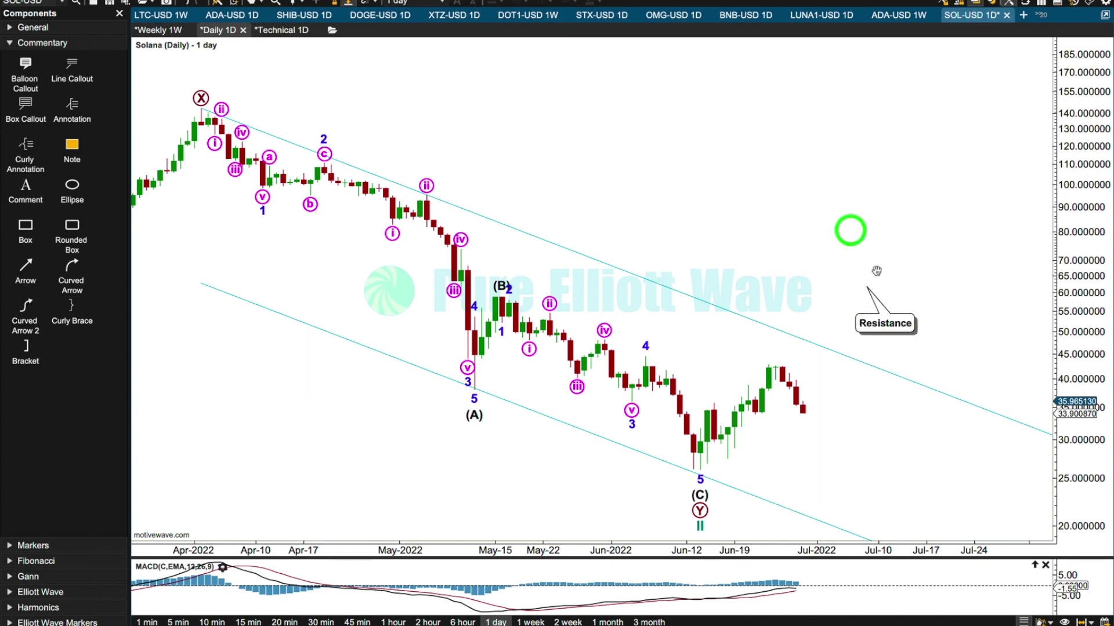
drag(867, 286, 864, 330)
click(879, 292)
click(893, 358)
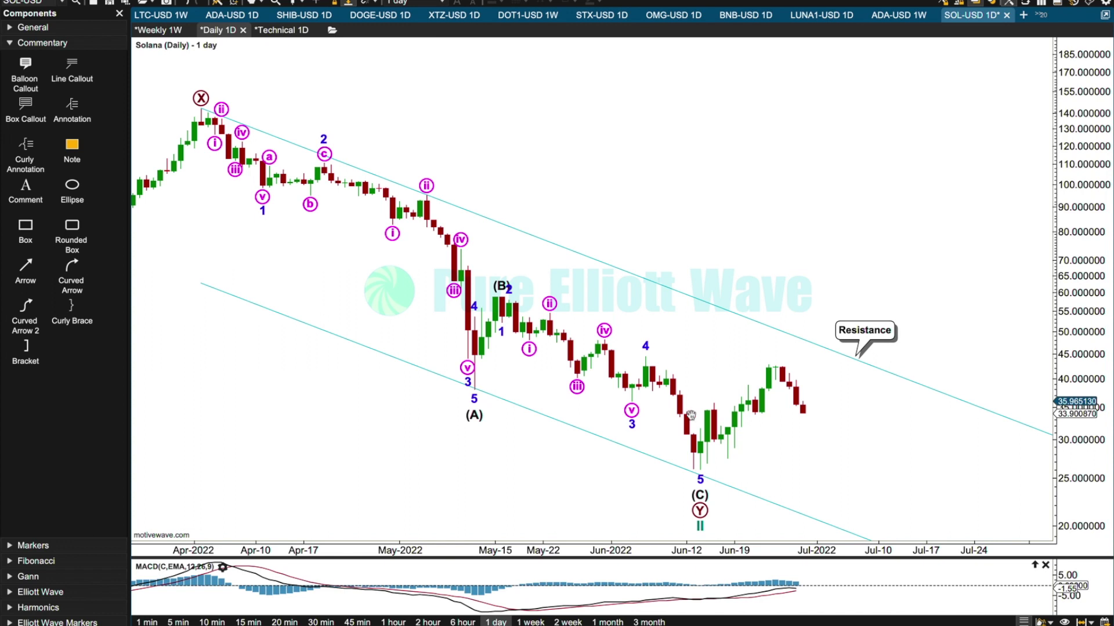
Examine the June 2022 low and latest candles on the daily chart, then the November 2021 high on the weekly chart, and return to daily.
click(704, 460)
click(810, 422)
click(163, 31)
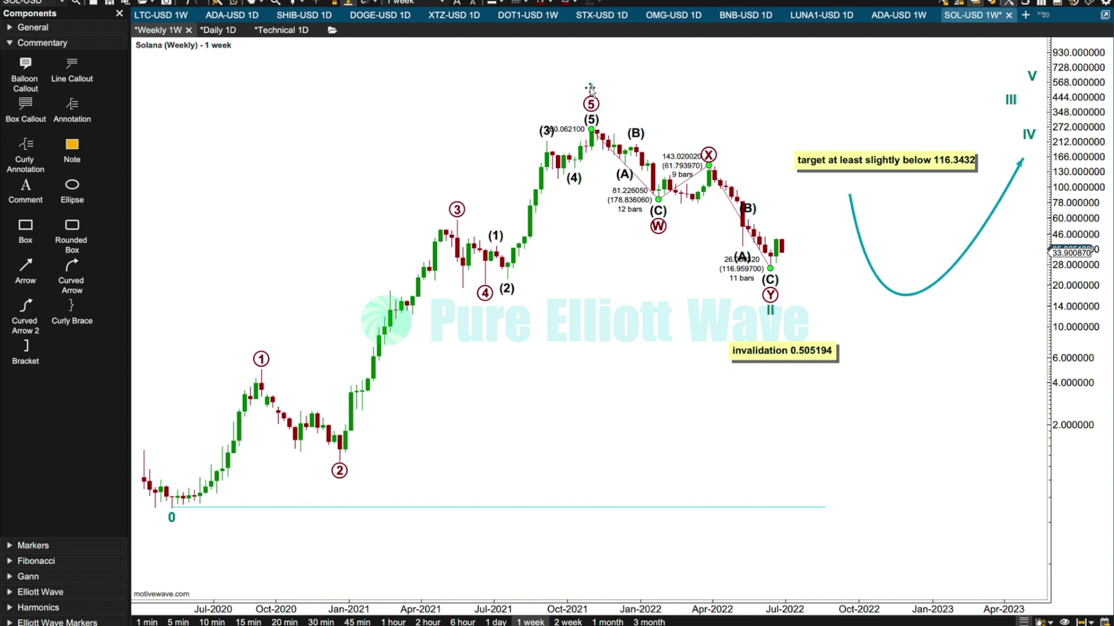
click(591, 88)
click(221, 30)
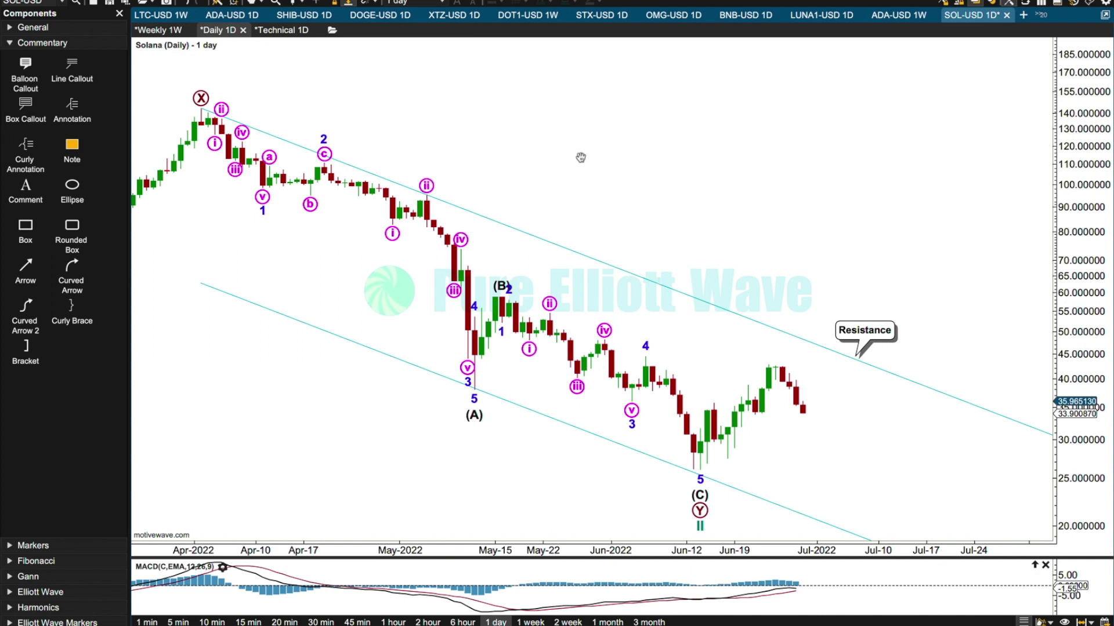
Switch to Notes and delete the Solana entry from the Video list note.
key(super+Tab)
key(super+Tab)
key(super+Tab)
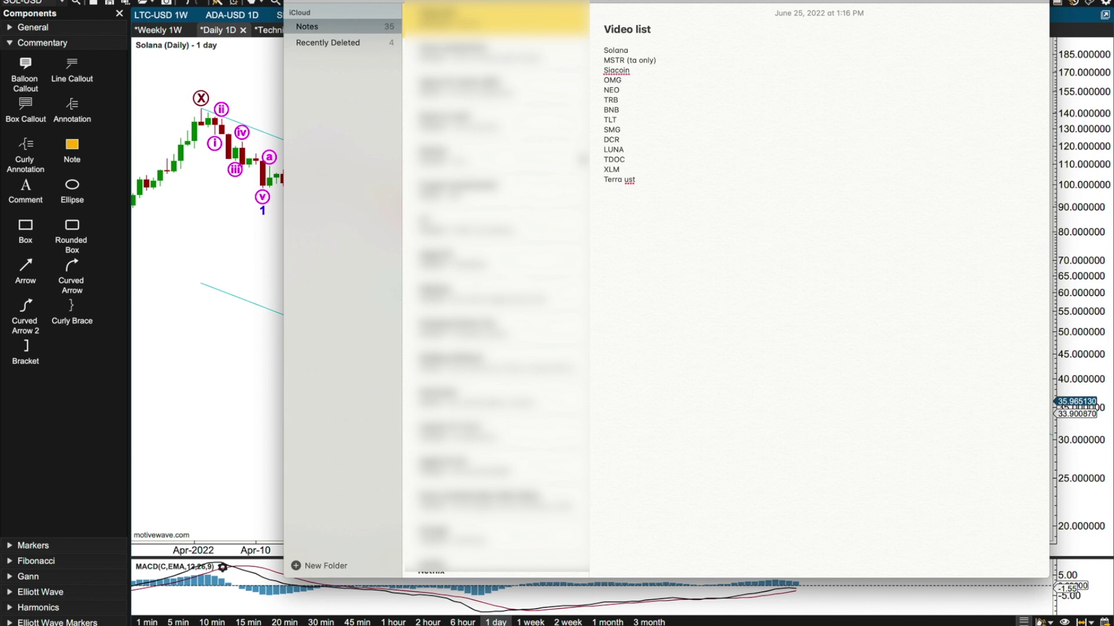
drag(629, 50, 602, 50)
key(BackSpace)
key(BackSpace)
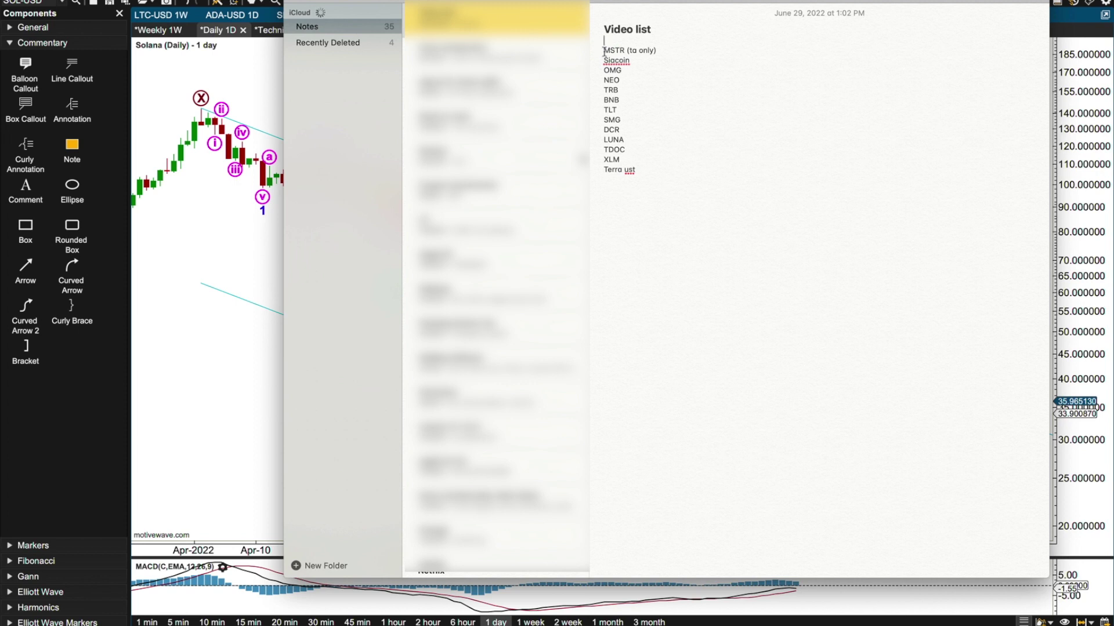
Check the next entries in the Video list, from MSTR (ta only) to OMG, and switch back to MotiveWave.
click(667, 48)
click(625, 61)
click(626, 74)
key(super+Tab)
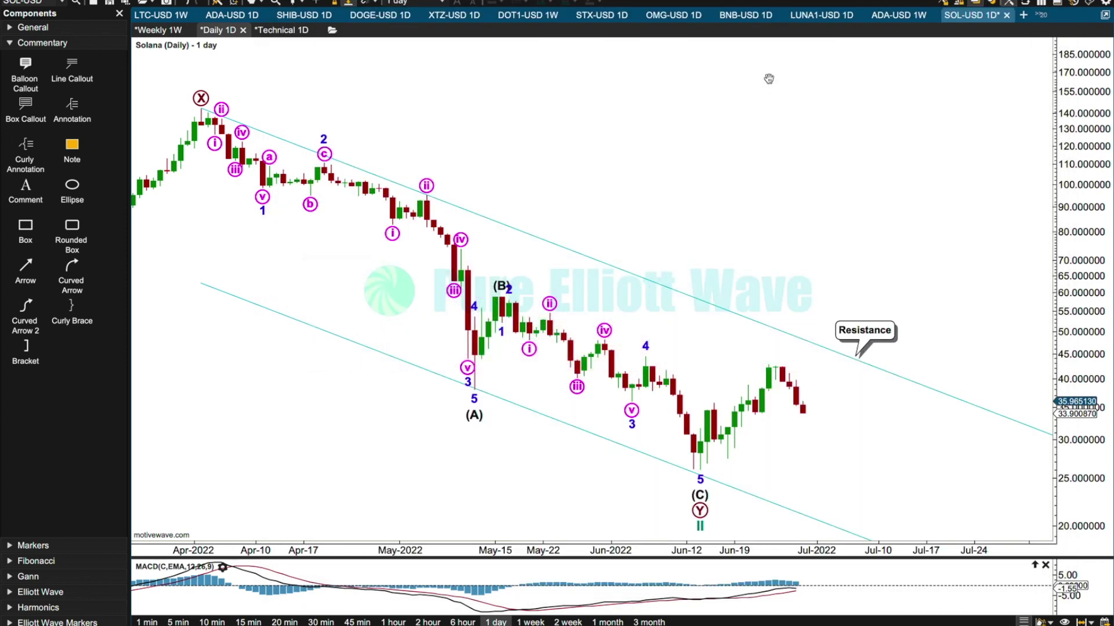